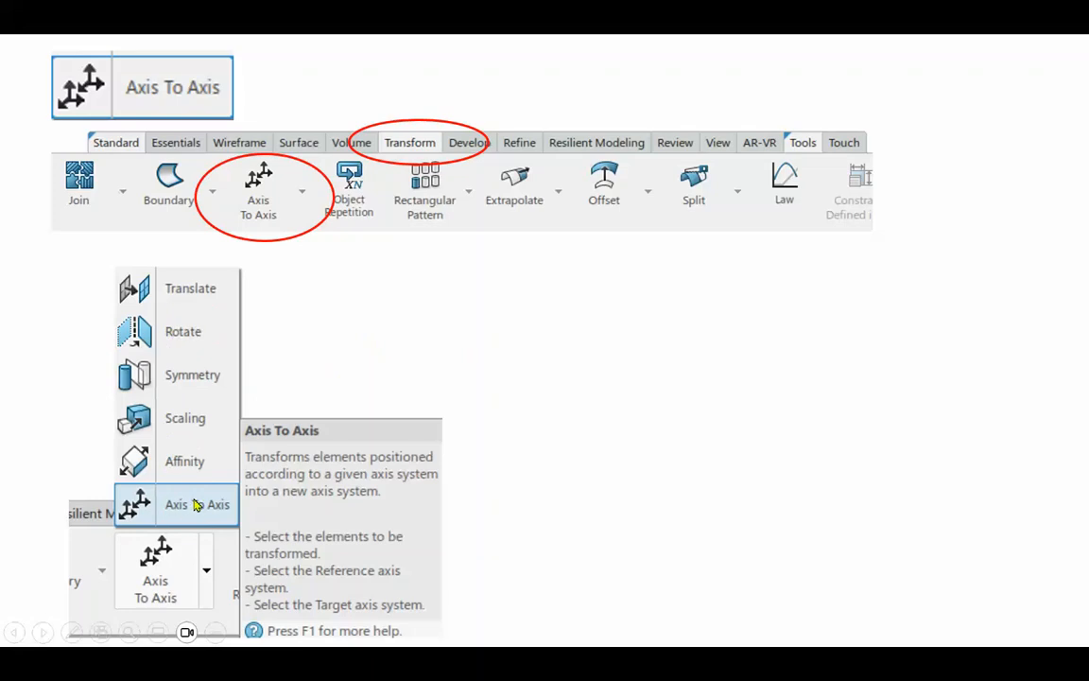
left_click(435, 327)
left_click(436, 326)
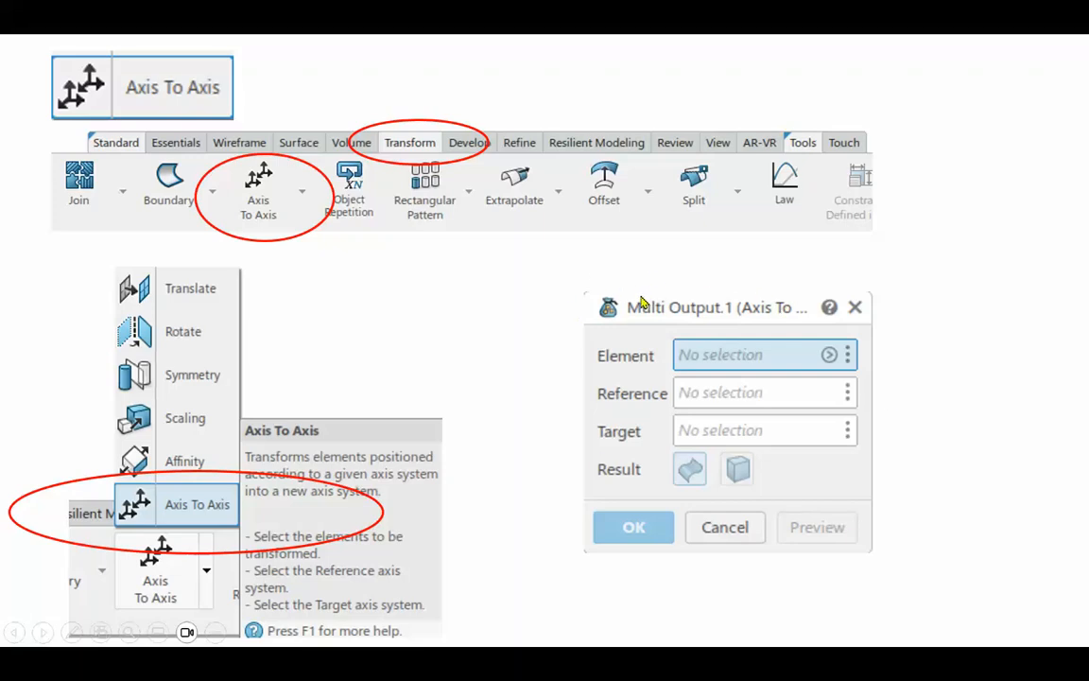
left_click(515, 485)
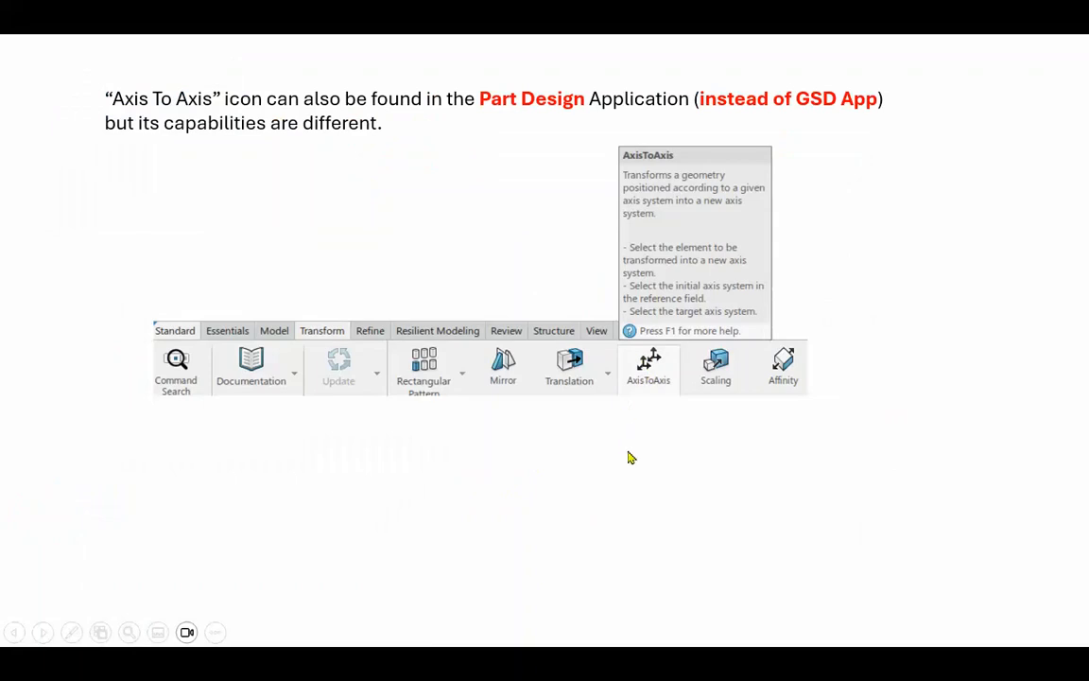
left_click(483, 183)
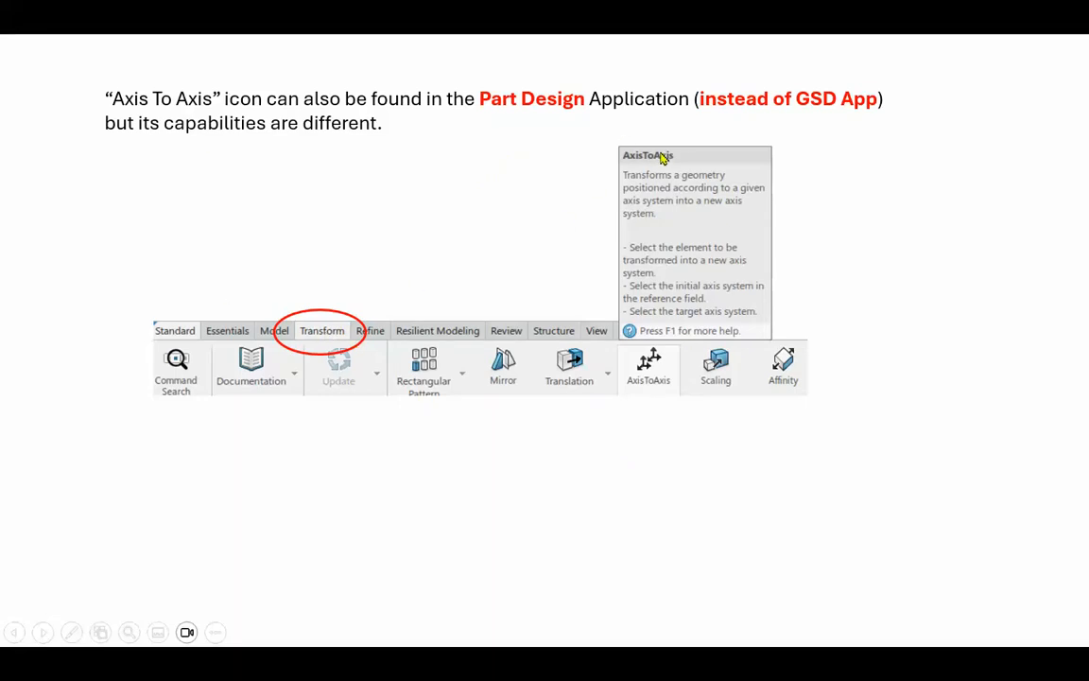
left_click(501, 268)
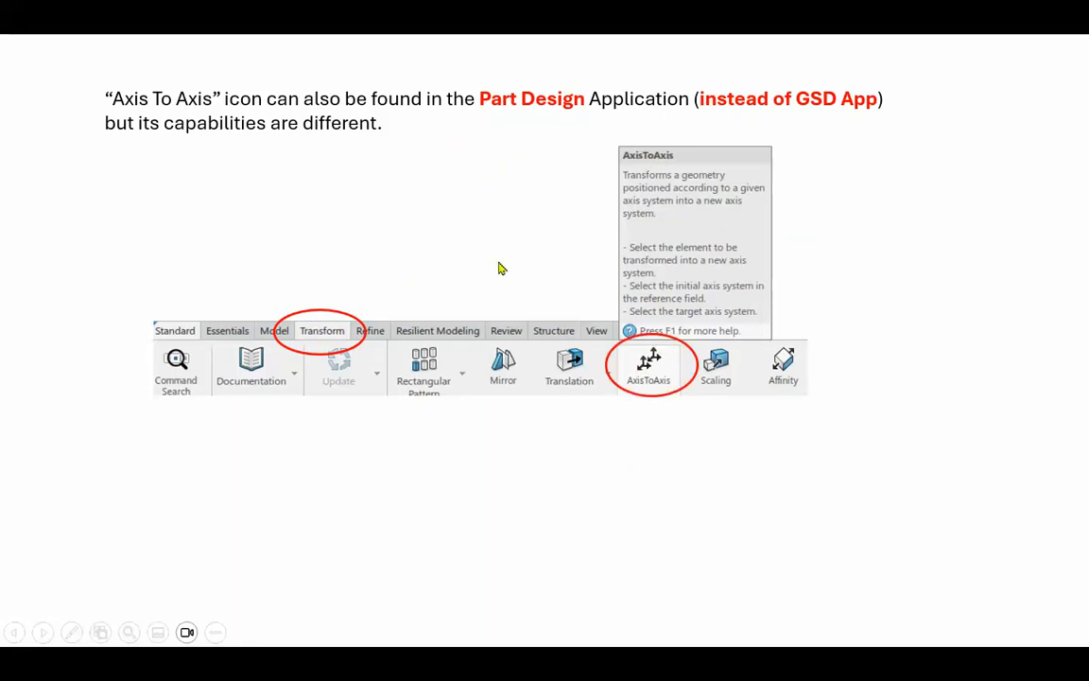
left_click(501, 269)
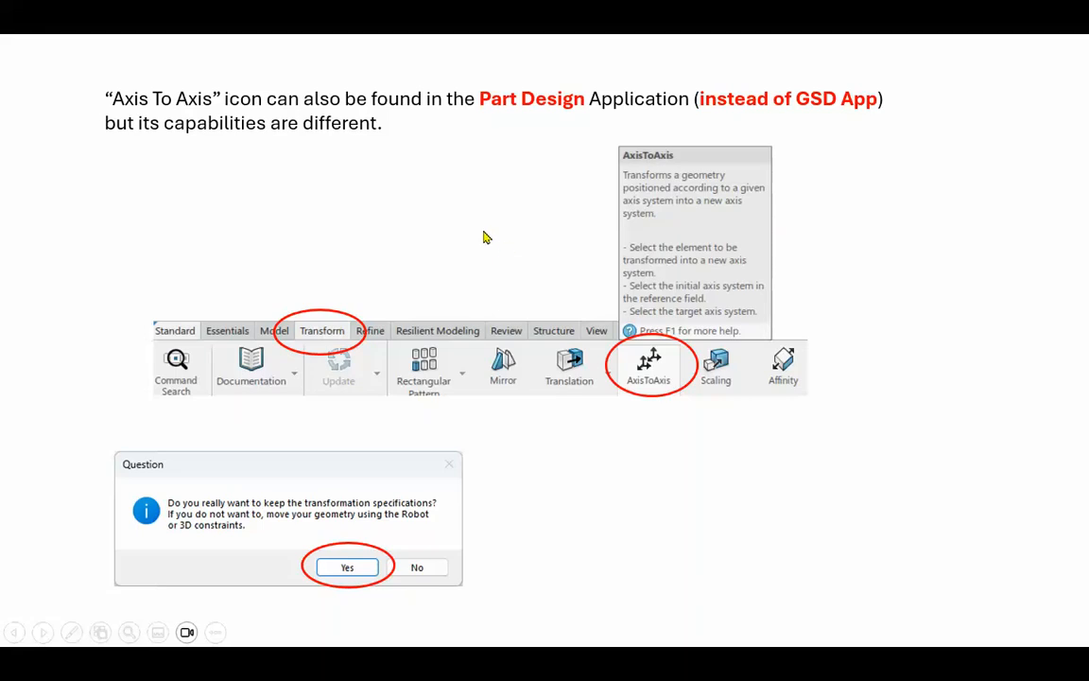
key("Right")
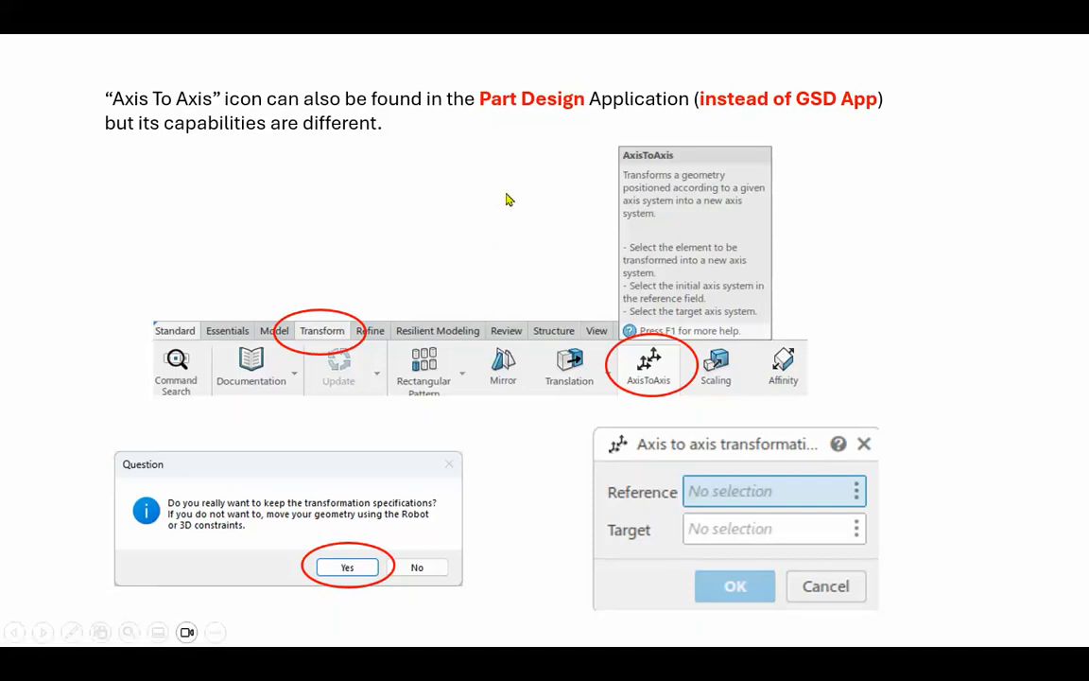
left_click(494, 224)
left_click(494, 224)
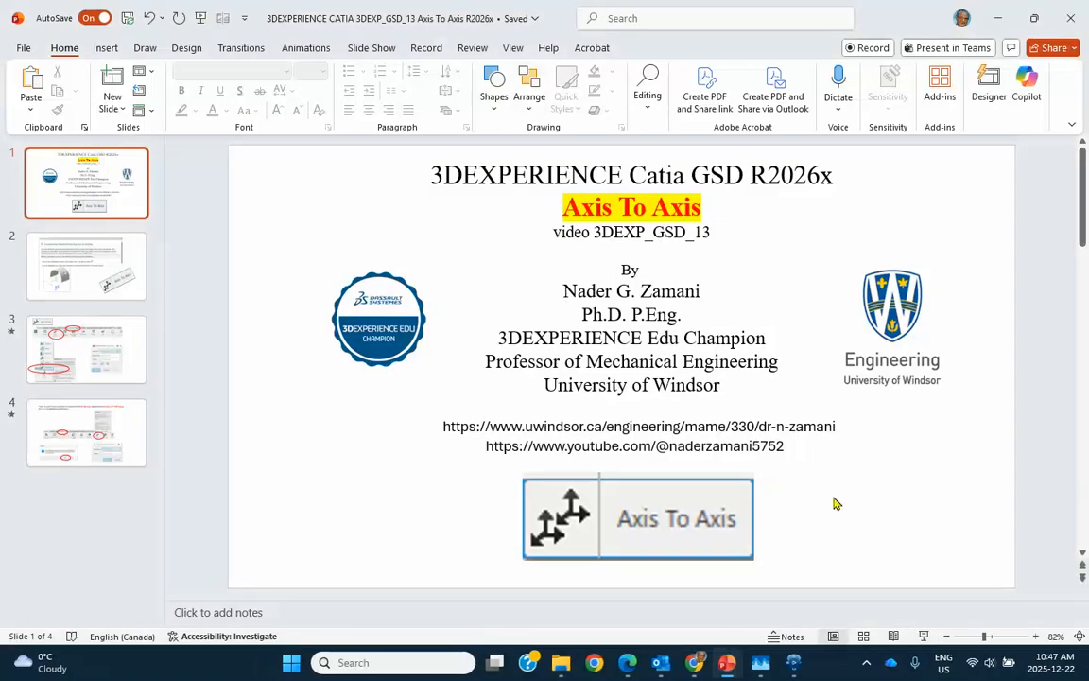
Switch to 3DEXPERIENCE CATIA and create a coordinate point at X 100 mm and Y 200 mm from the default origin
left_click(795, 665)
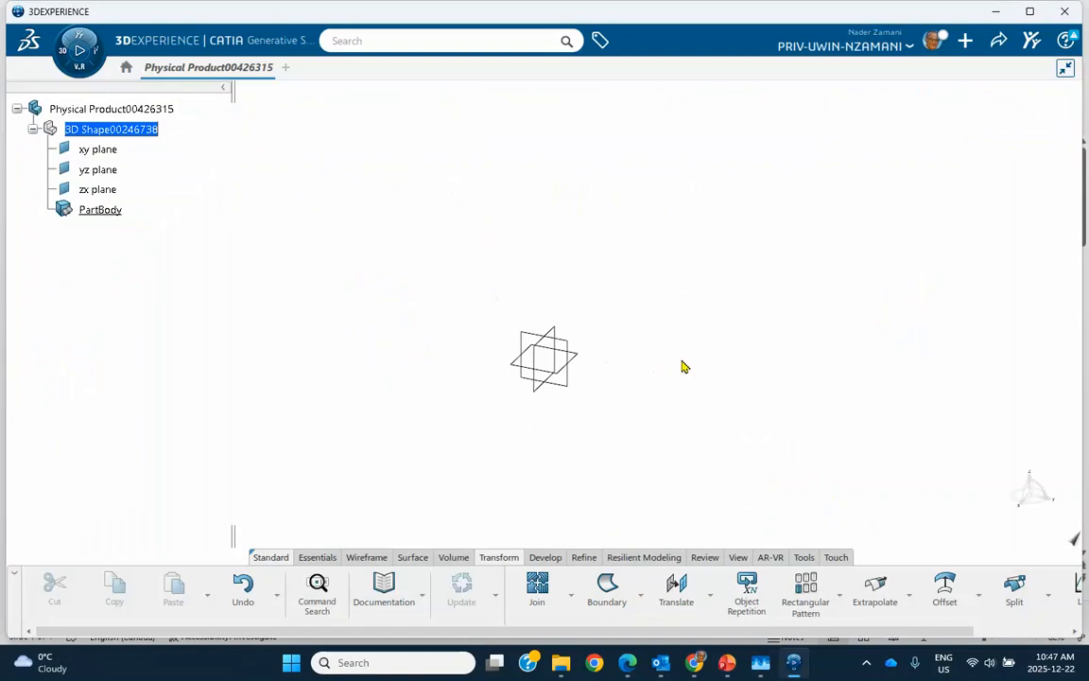
middle_click_drag(684, 367, 457, 304)
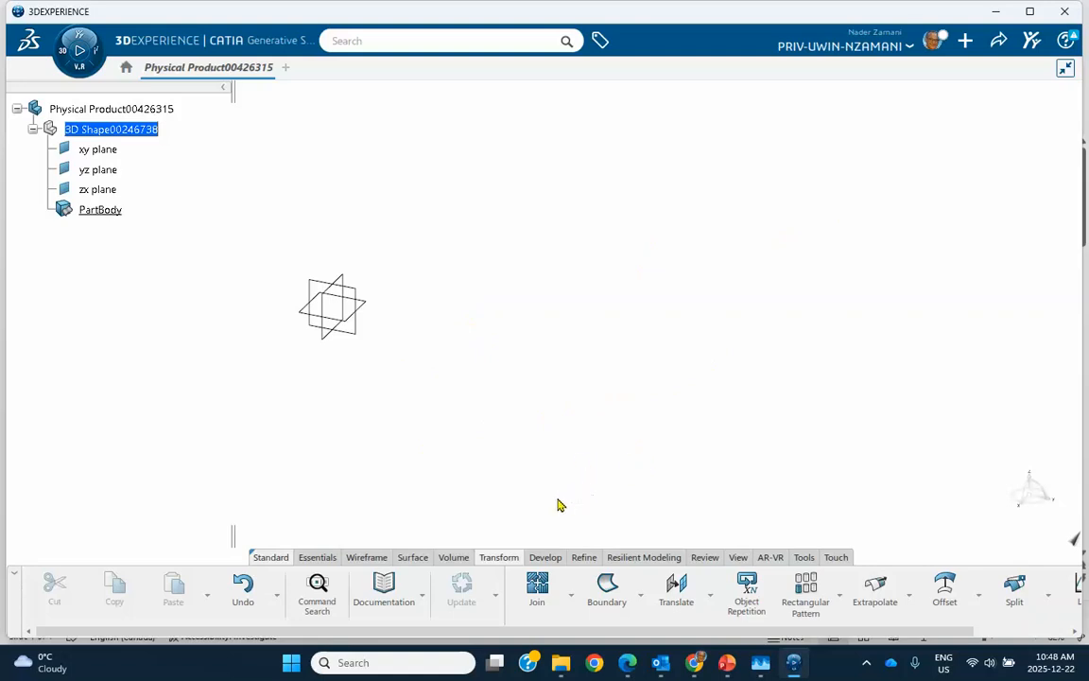
left_click(364, 558)
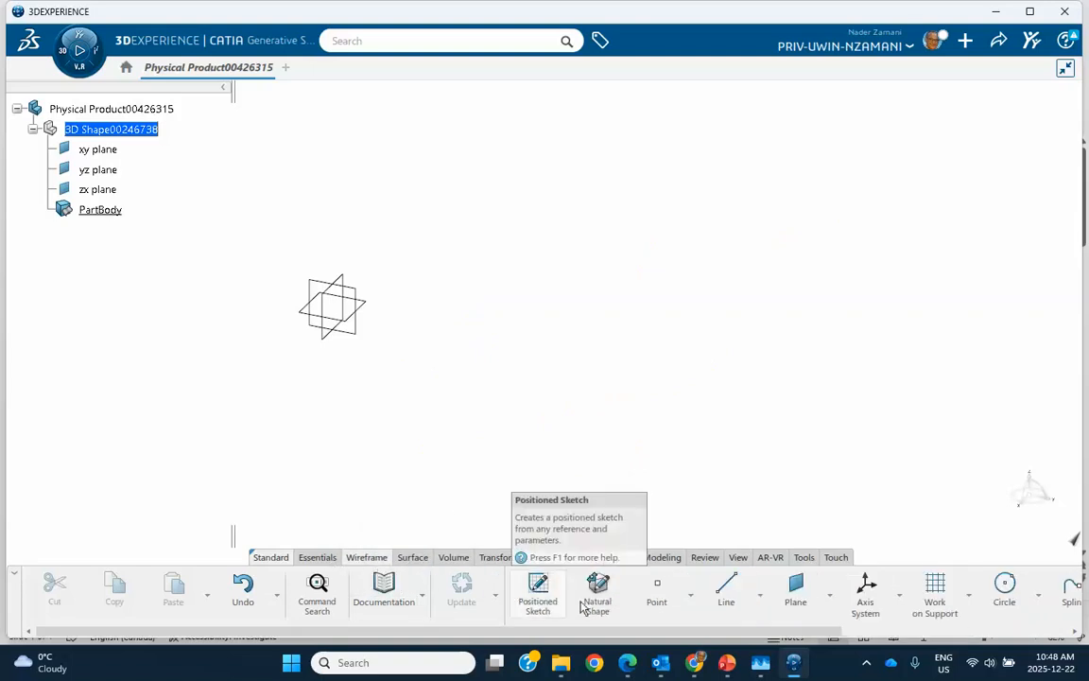
left_click(656, 590)
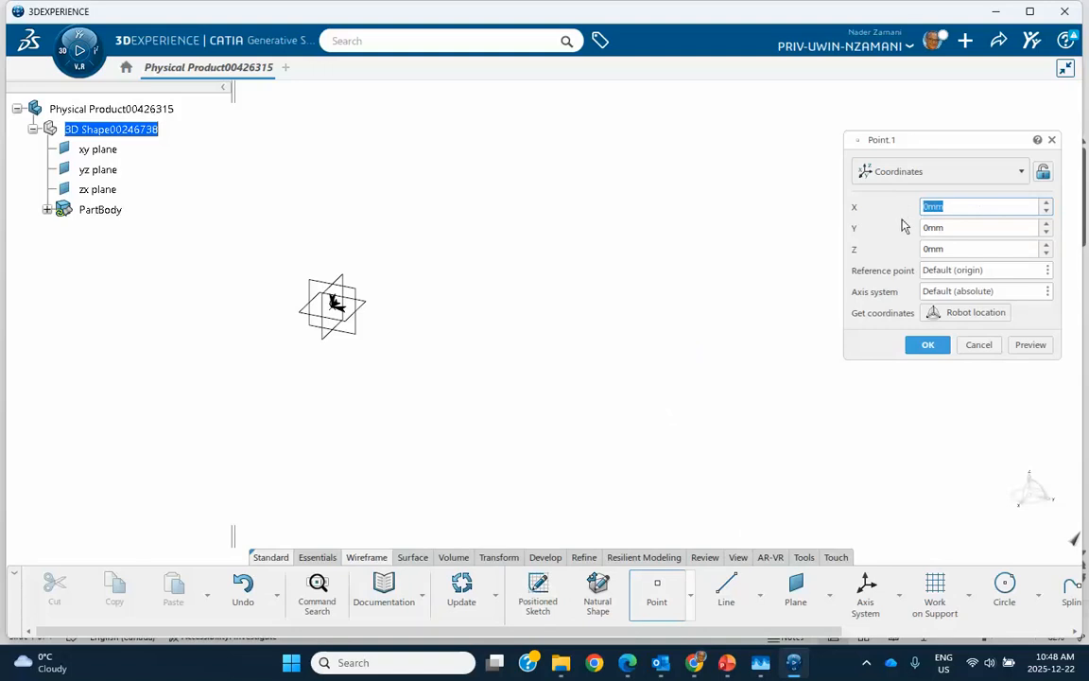
type("100")
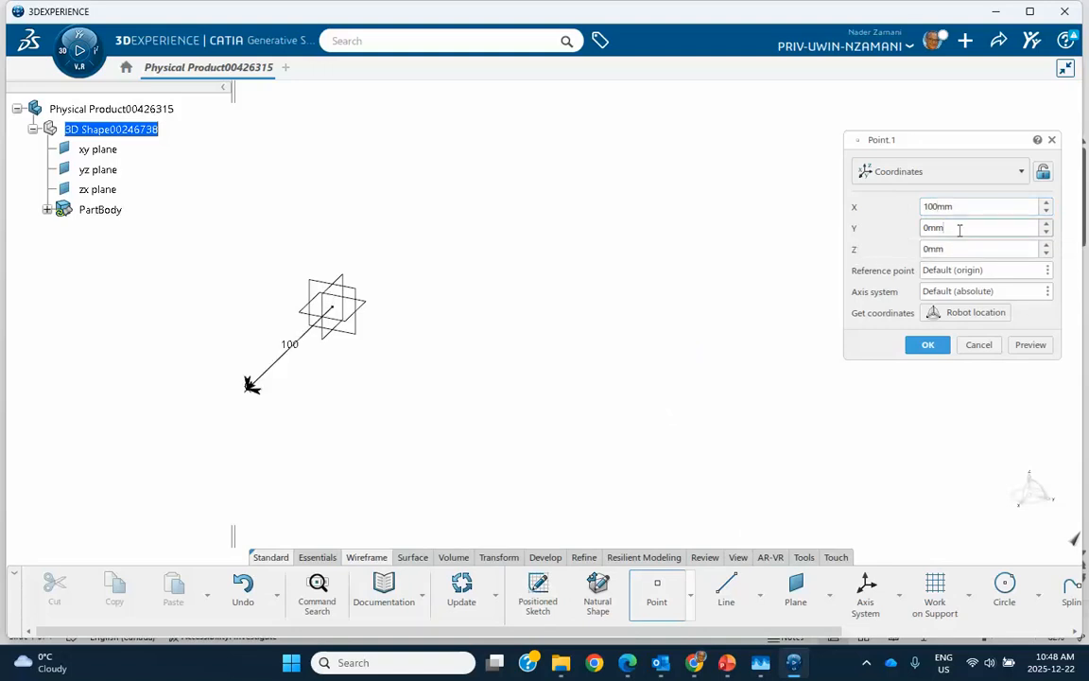
left_click(949, 228)
type("200")
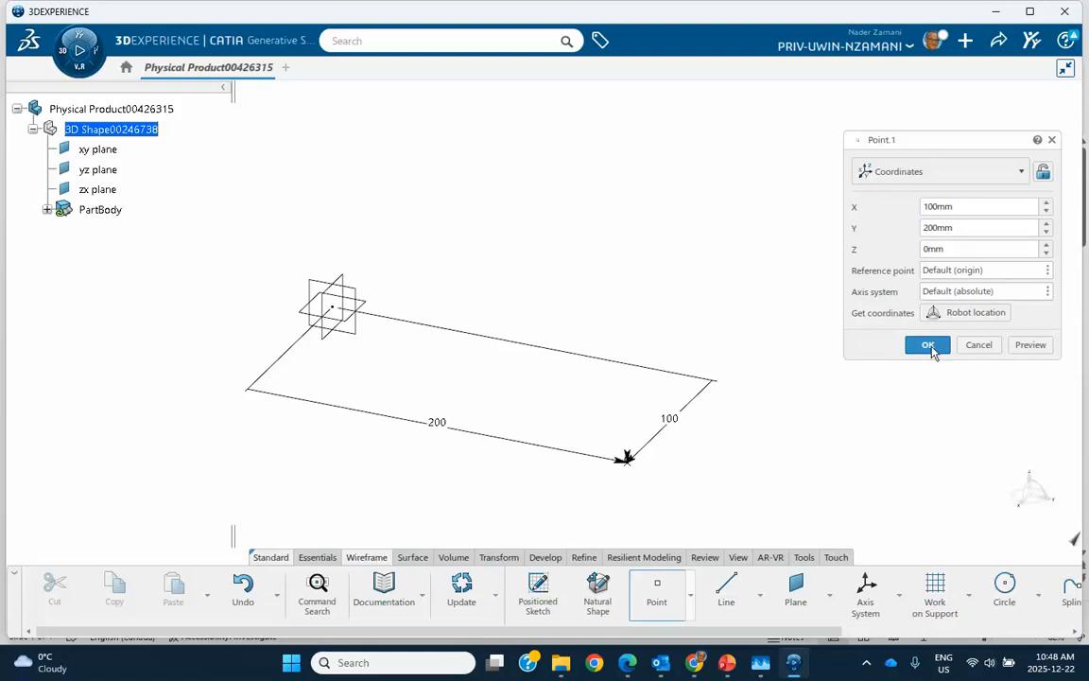
left_click(922, 345)
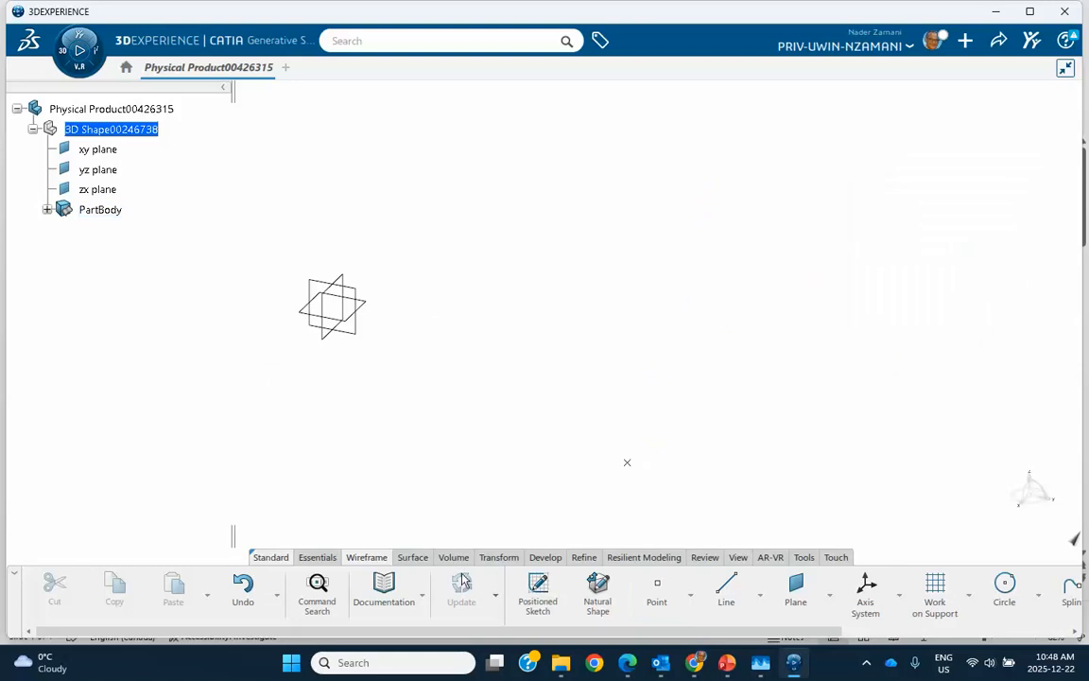
Create a standard axis system with its origin at the new point, leaving the axis directions at their defaults
left_click(319, 562)
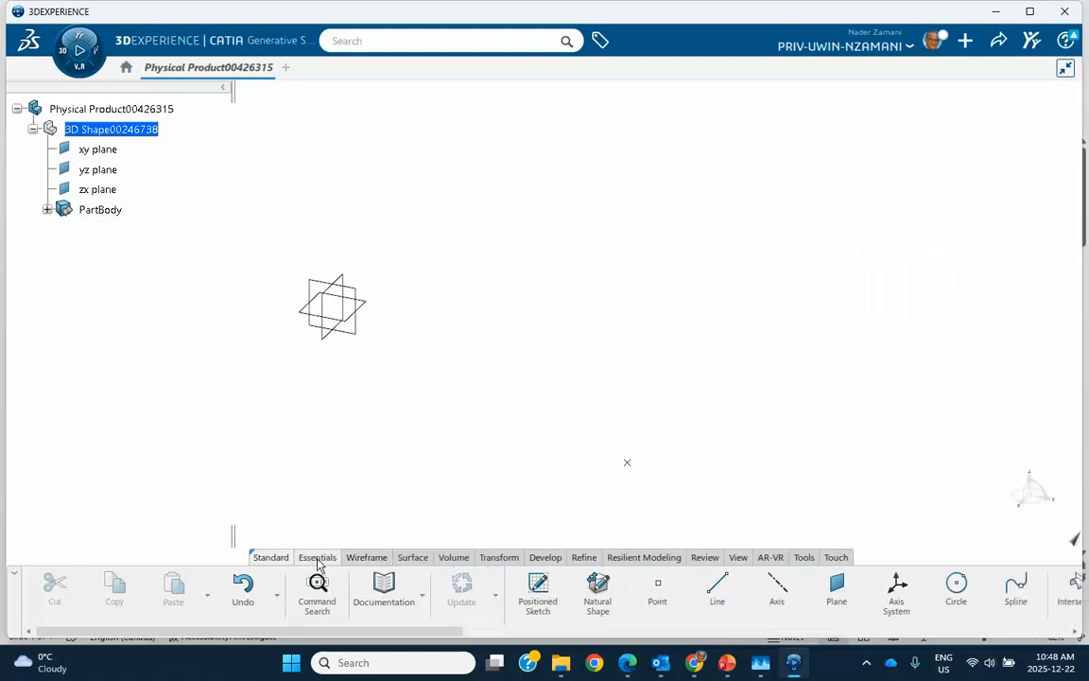
left_click(893, 599)
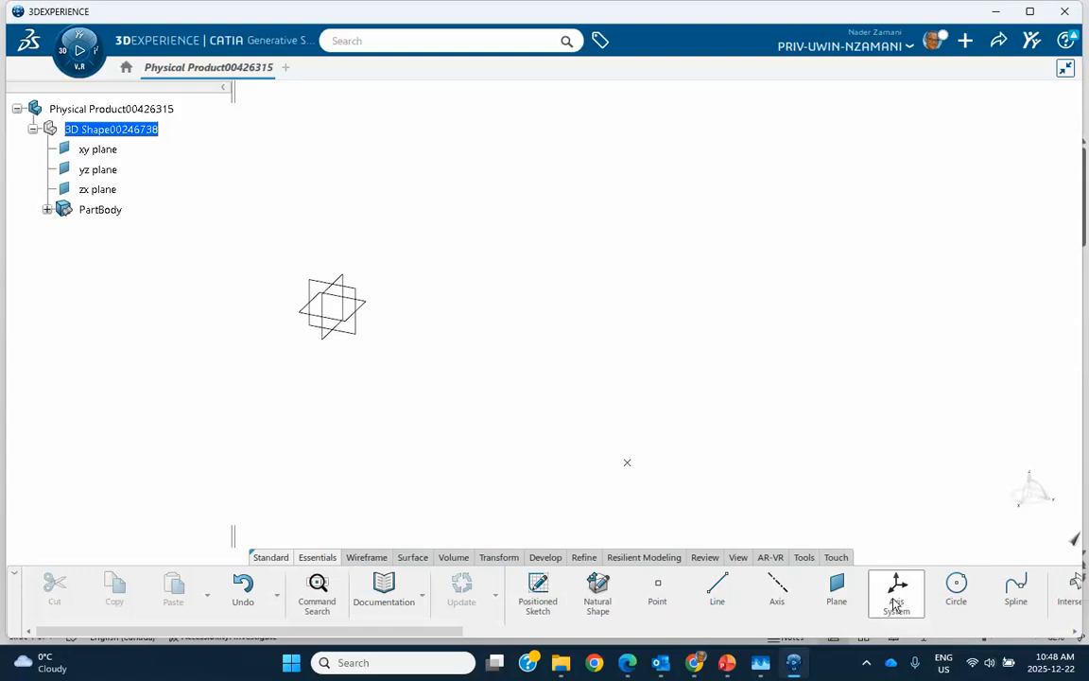
left_click(629, 465)
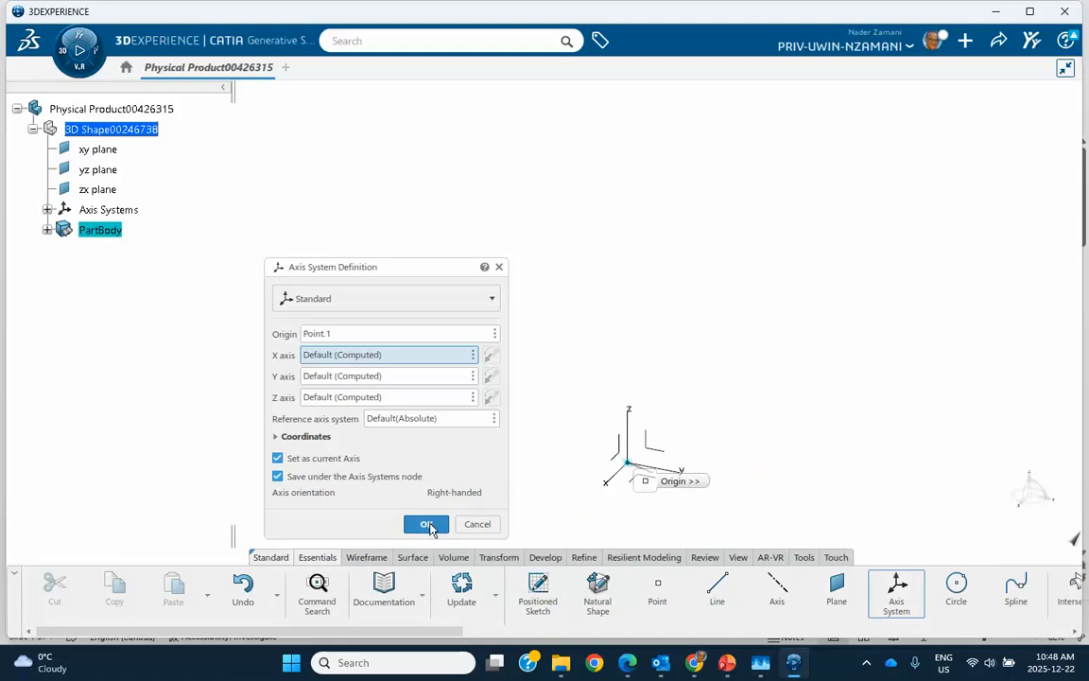
left_click(426, 525)
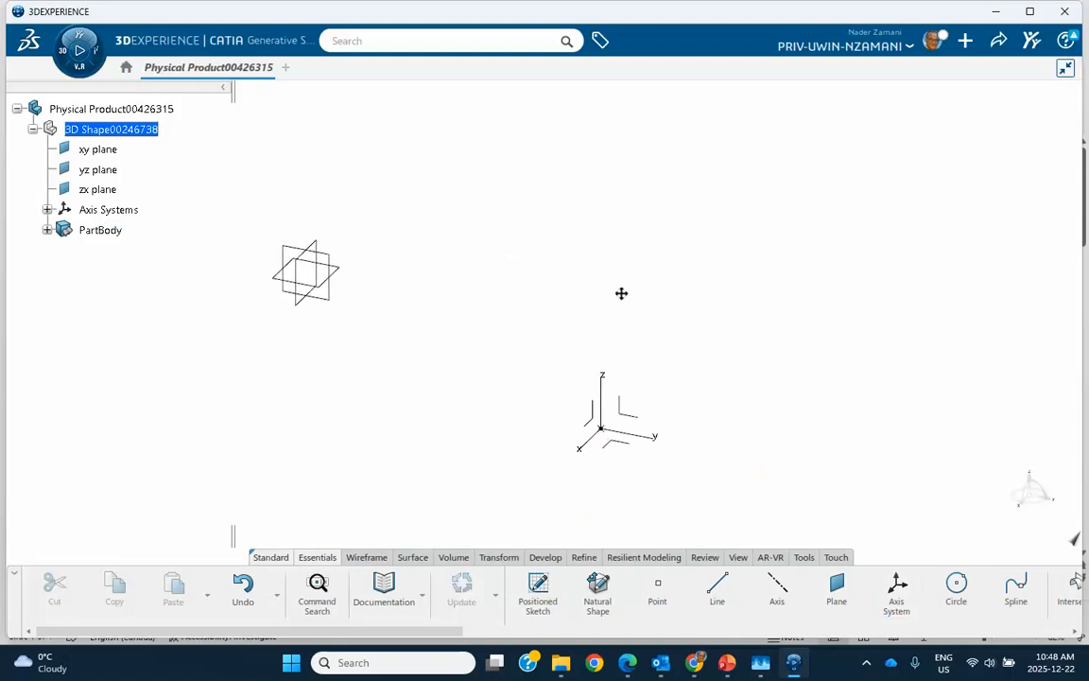
middle_click_drag(622, 293, 610, 269)
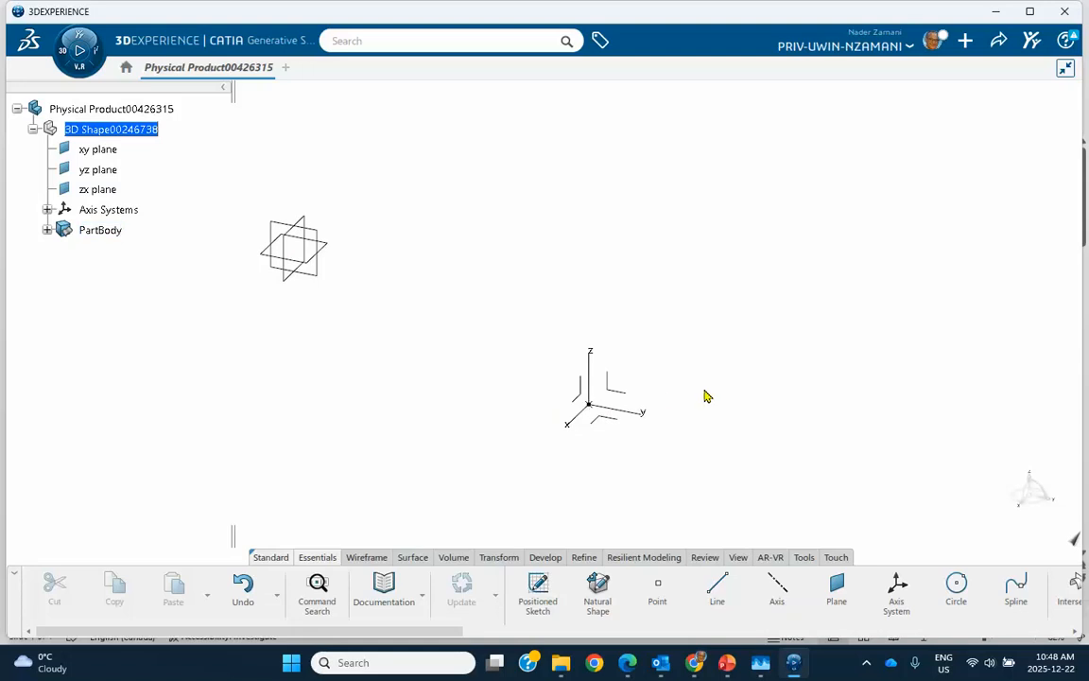
middle_click_drag(747, 380, 725, 411)
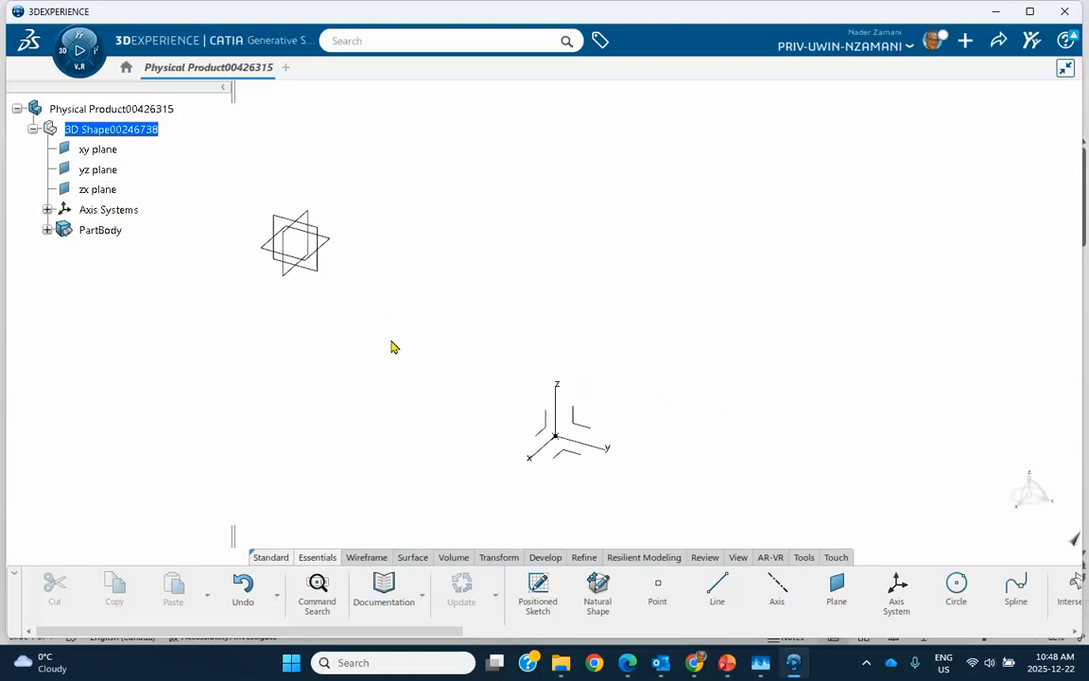
left_click(657, 586)
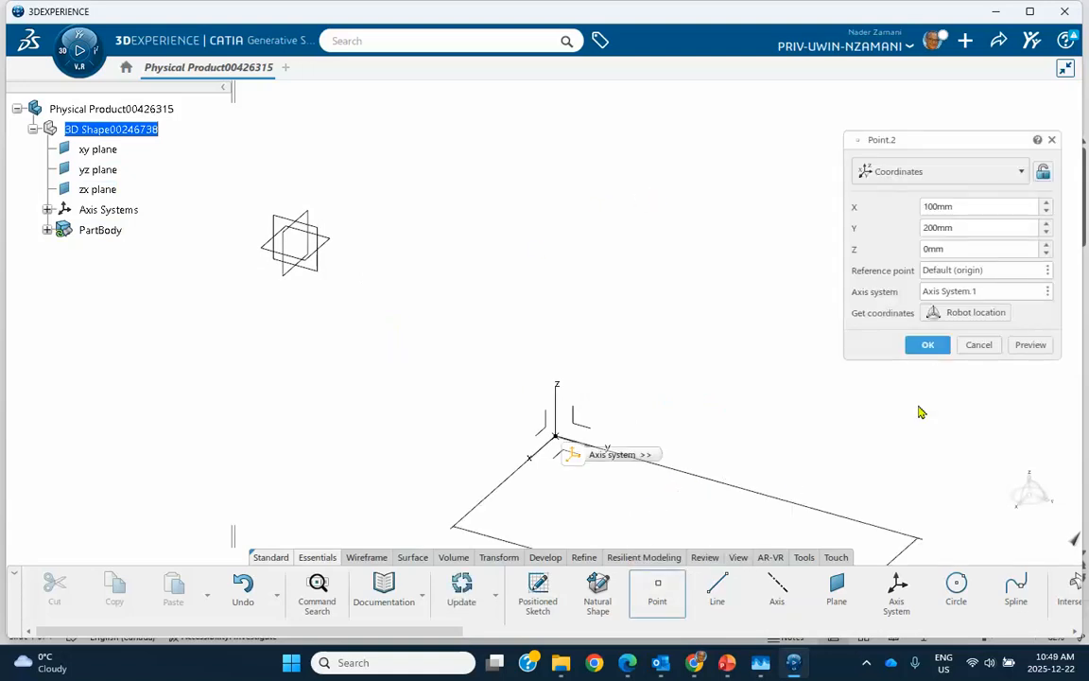
left_click(979, 344)
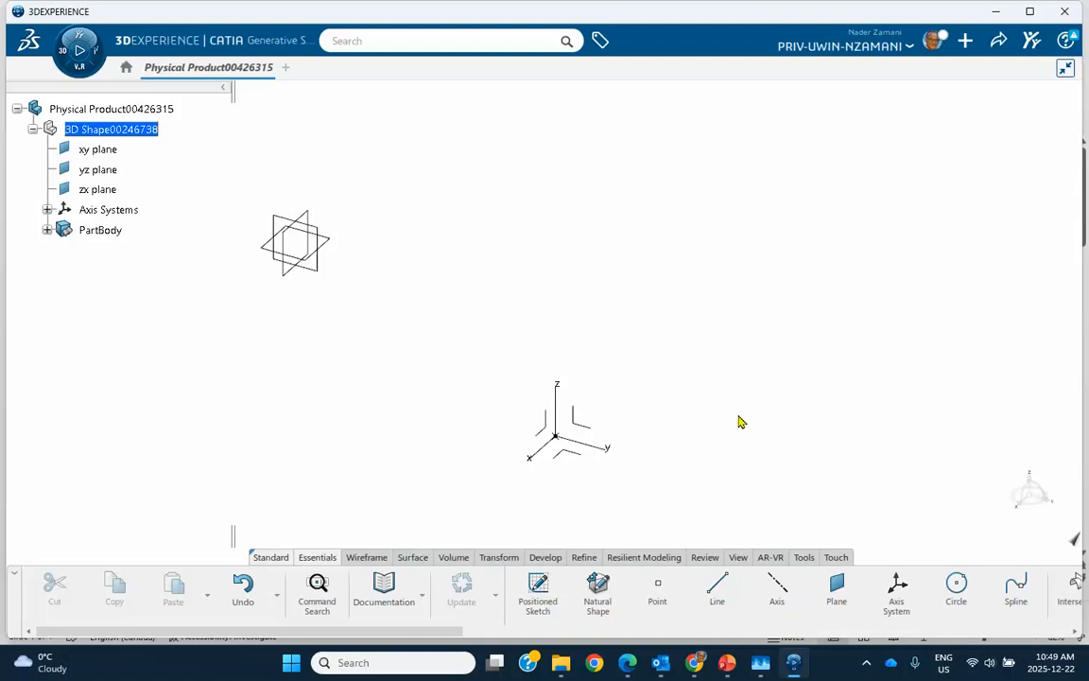
right_click(559, 413)
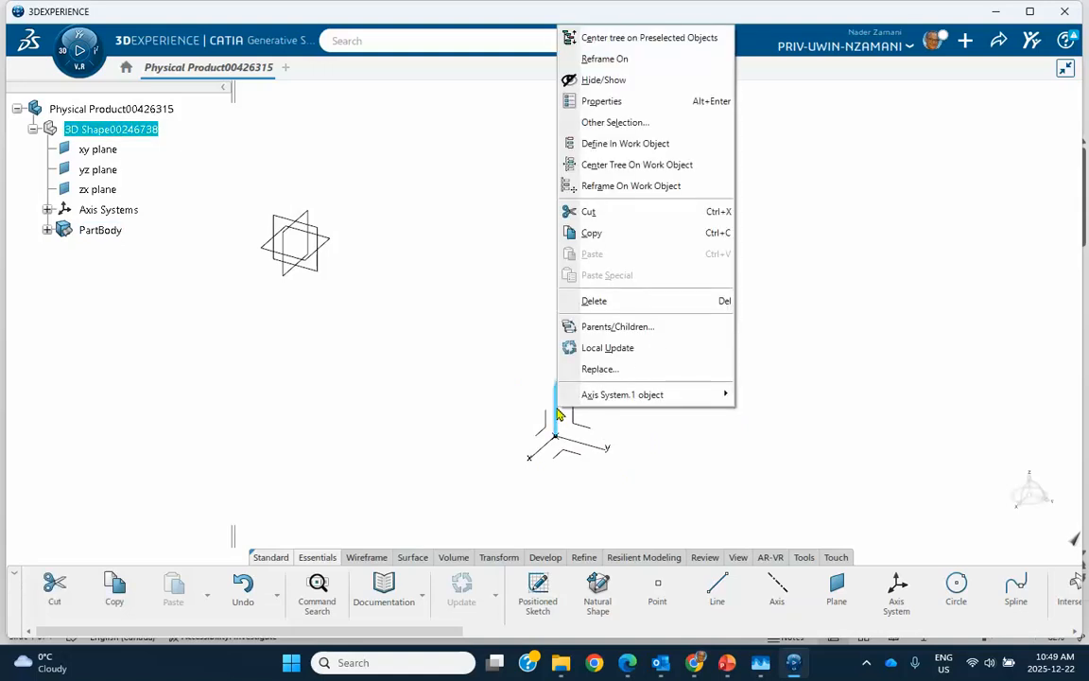
mouse_move(583, 397)
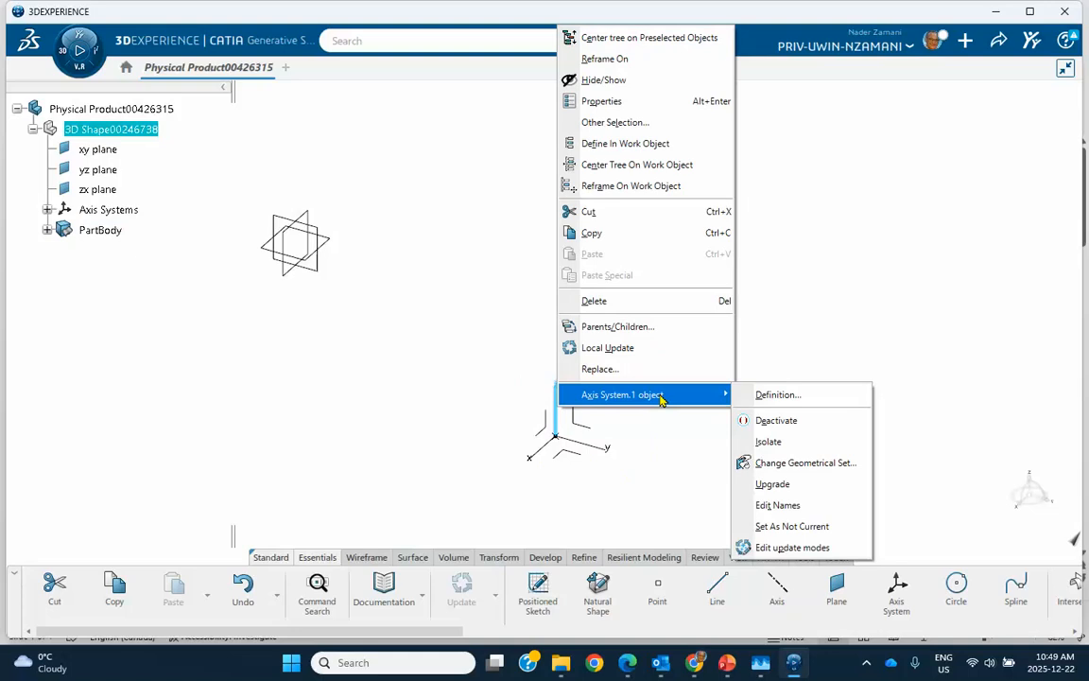
left_click(775, 508)
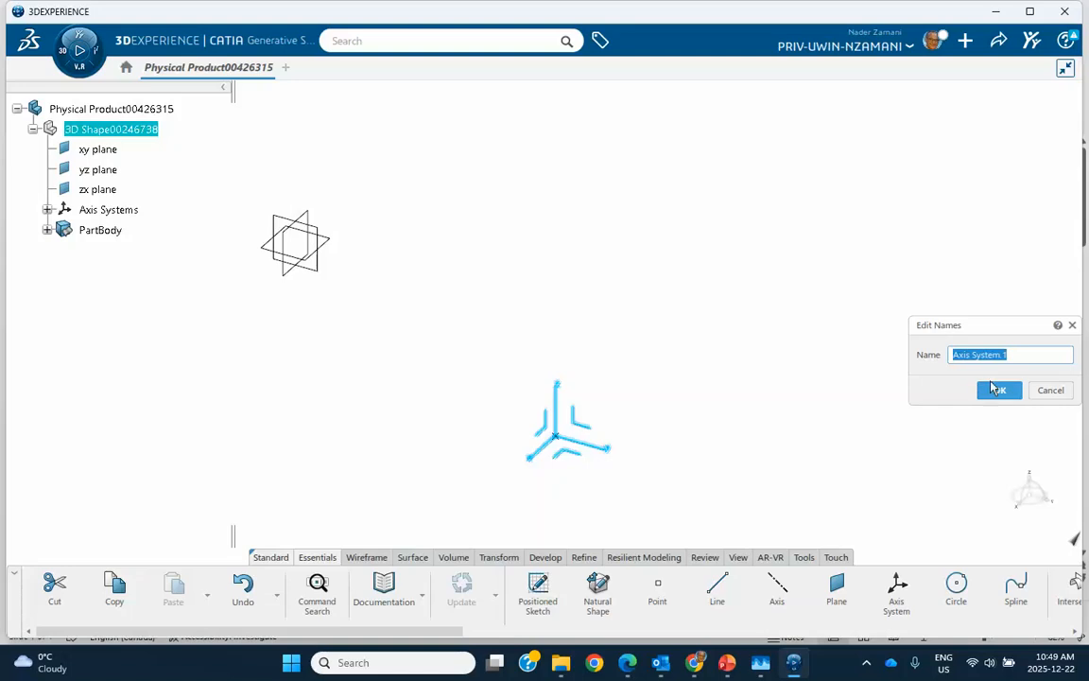
left_click(988, 393)
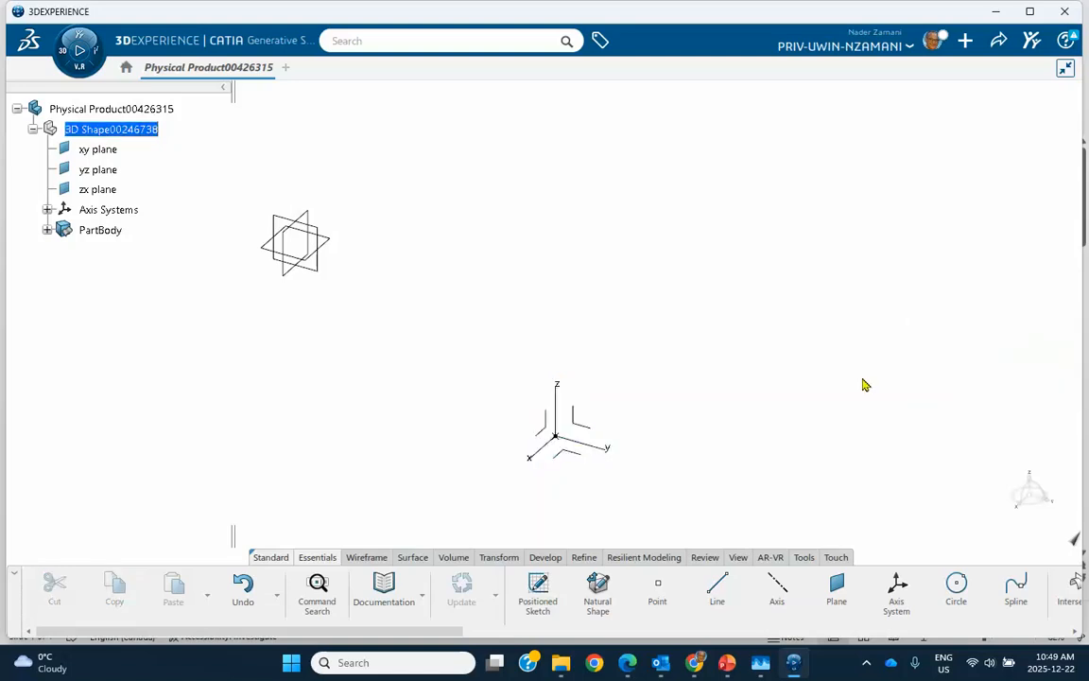
Set the axis system at the first point as not current
right_click(557, 409)
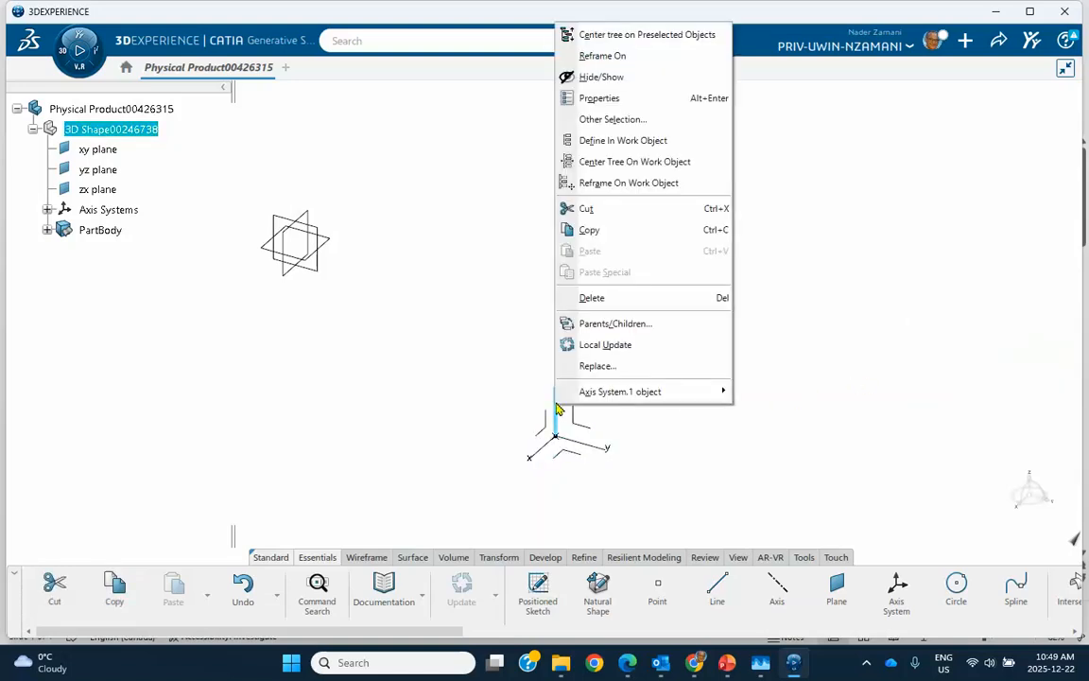
mouse_move(587, 397)
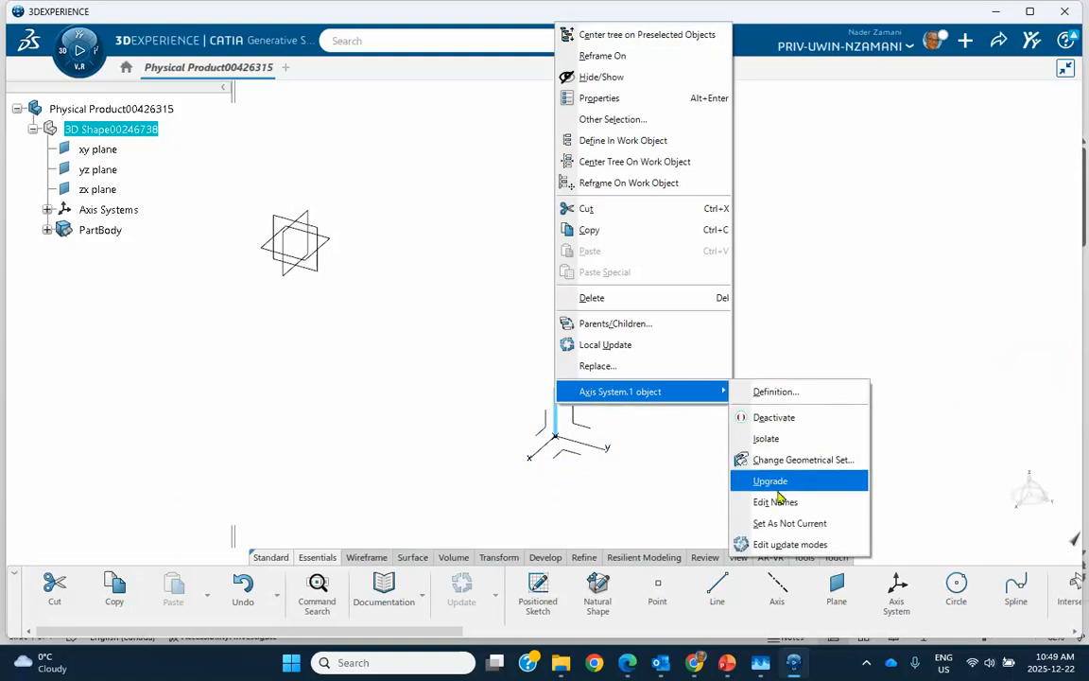
left_click(773, 525)
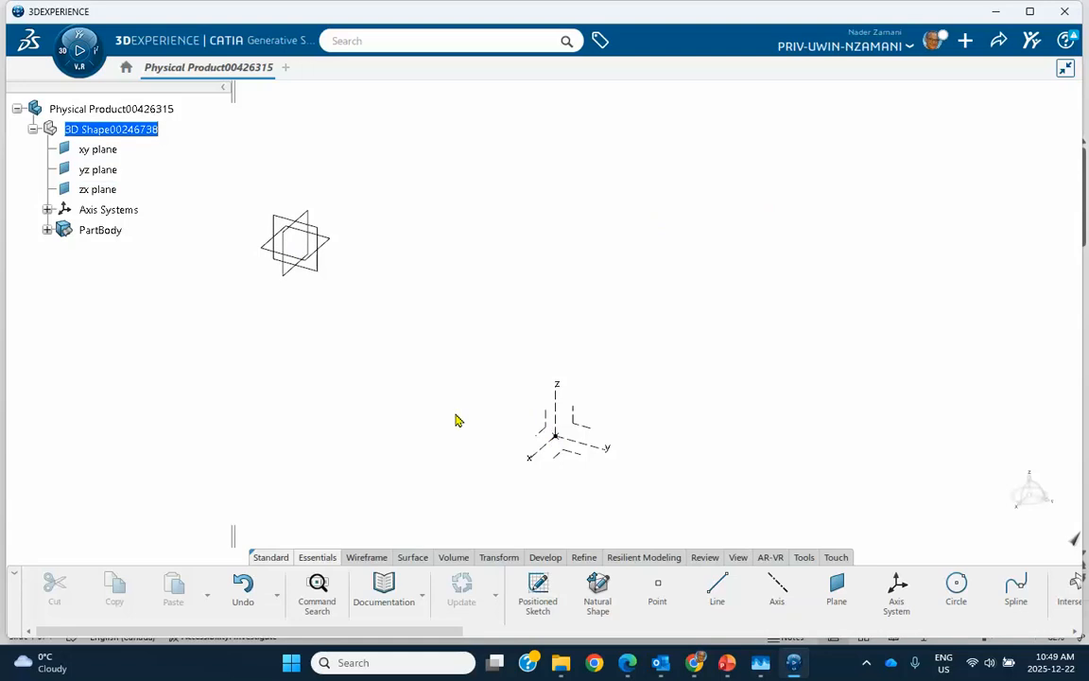
Create a second coordinate point at X -100 mm, Y 100 mm and Z 50 mm in the absolute axis system
left_click(657, 591)
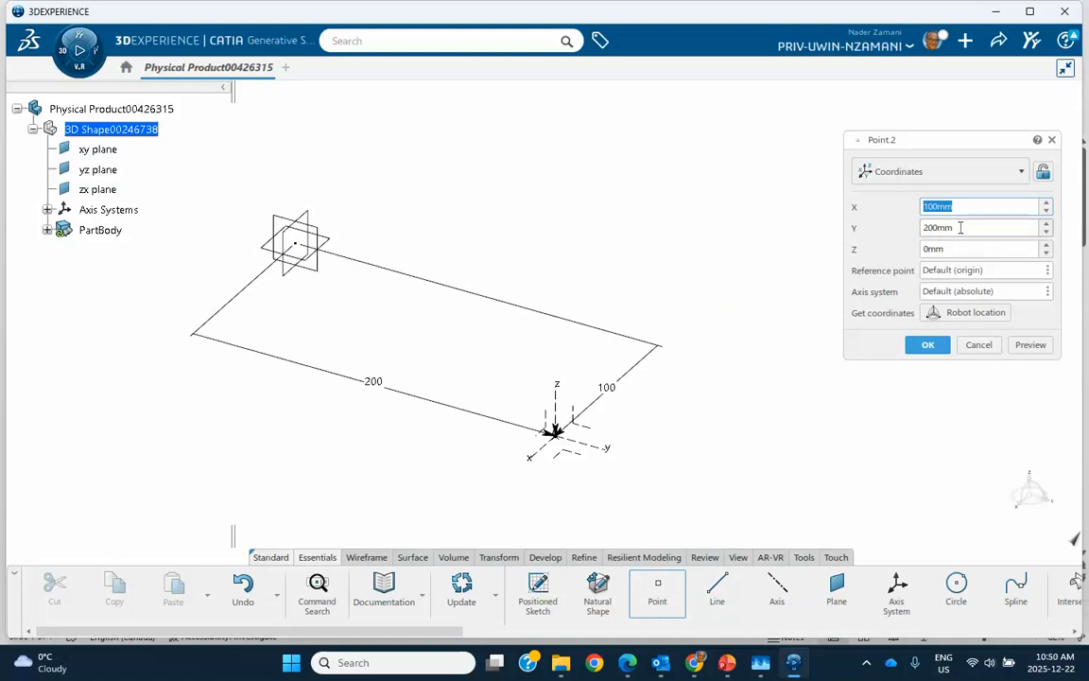
key("Tab")
type("100")
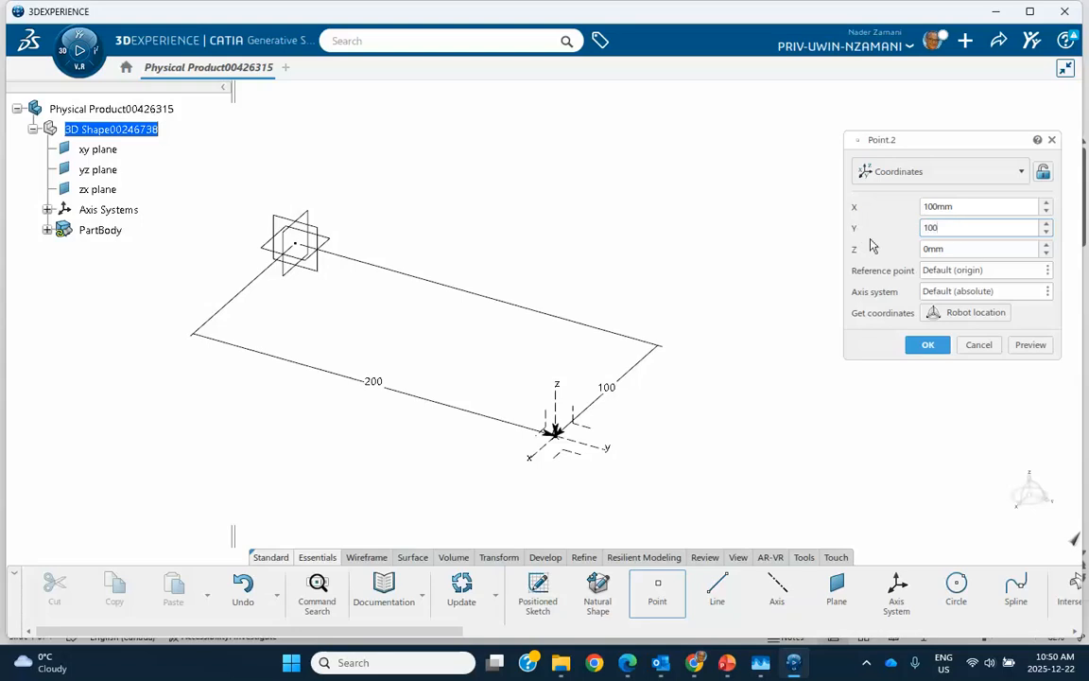
key("Return")
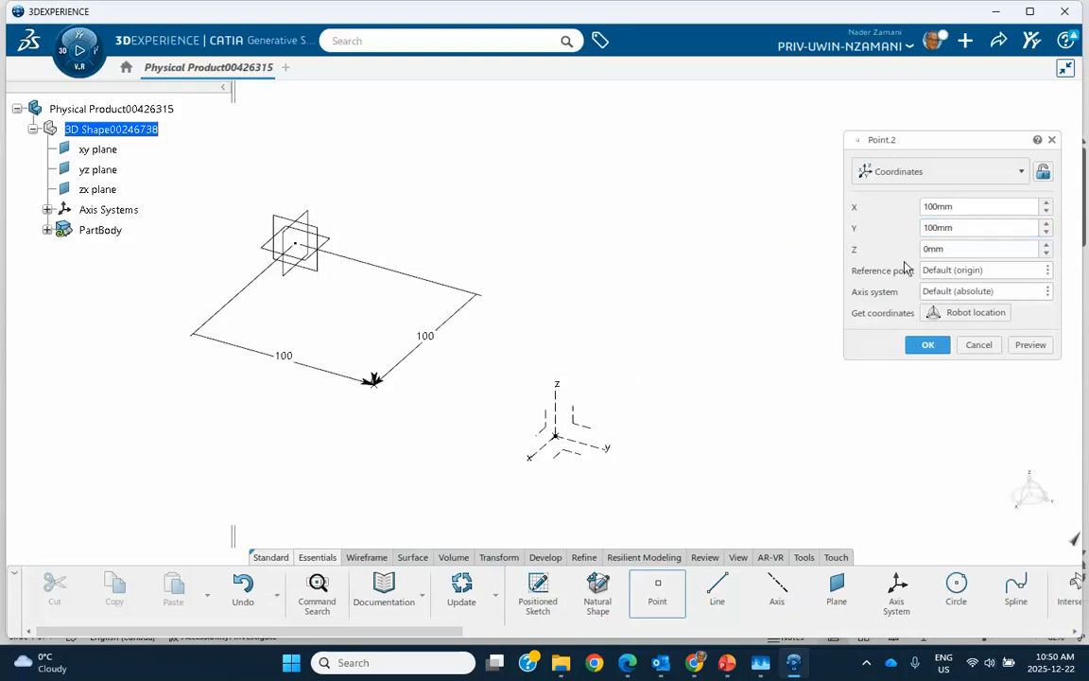
left_click(924, 207)
type("-")
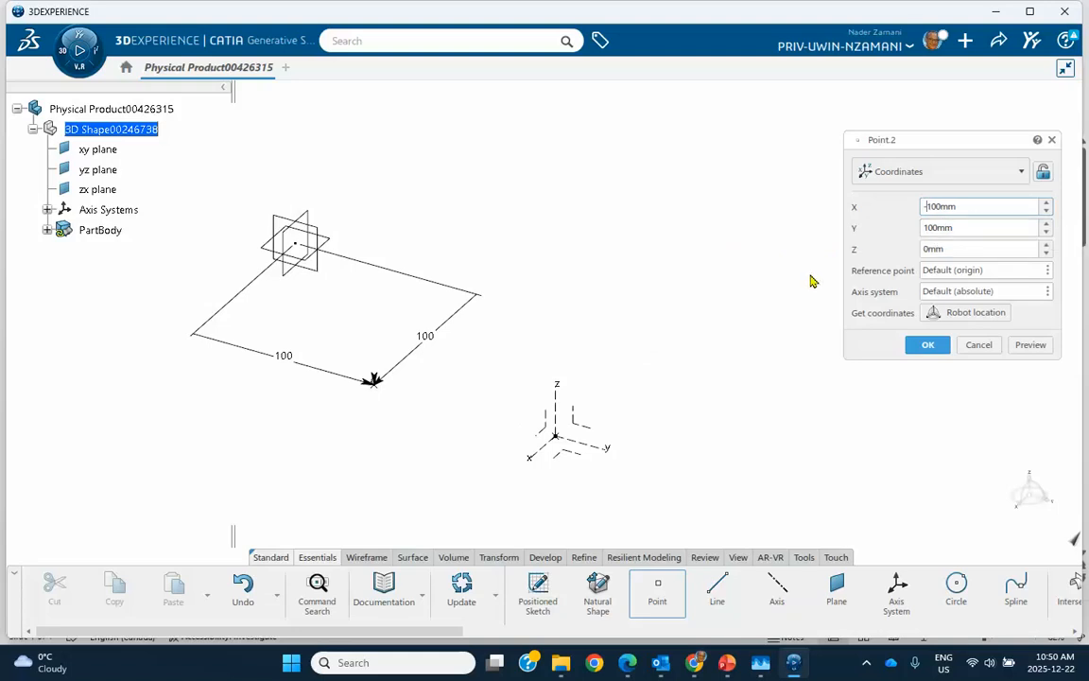
key("Return")
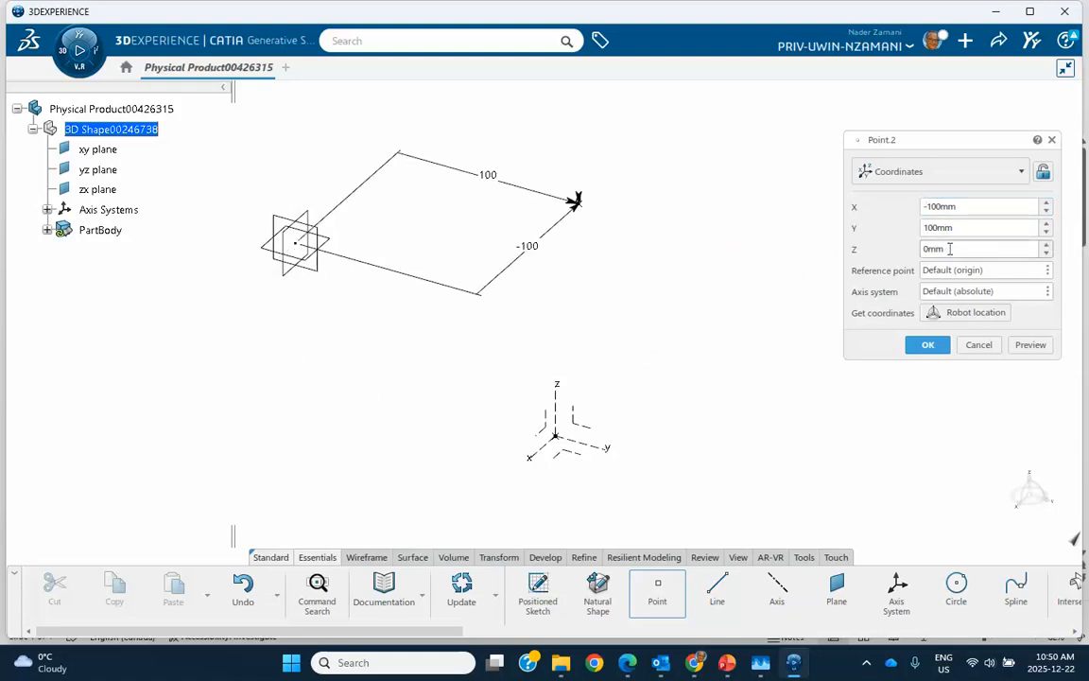
left_click_drag(951, 249, 881, 248)
type("50")
key("Return")
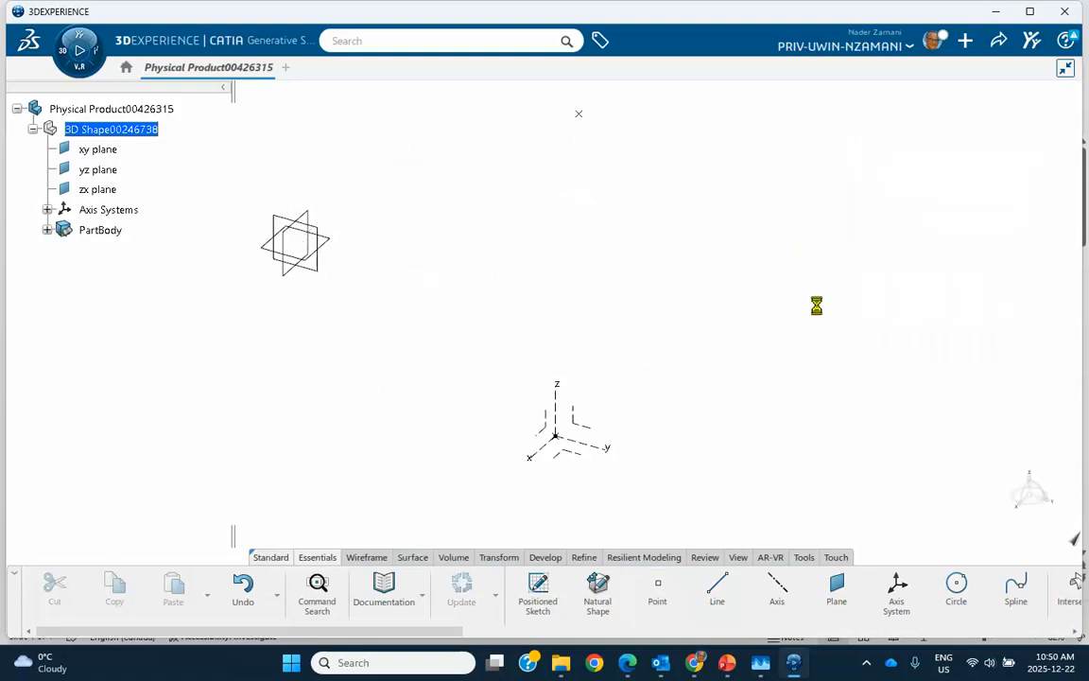
middle_click_drag(676, 256, 626, 270)
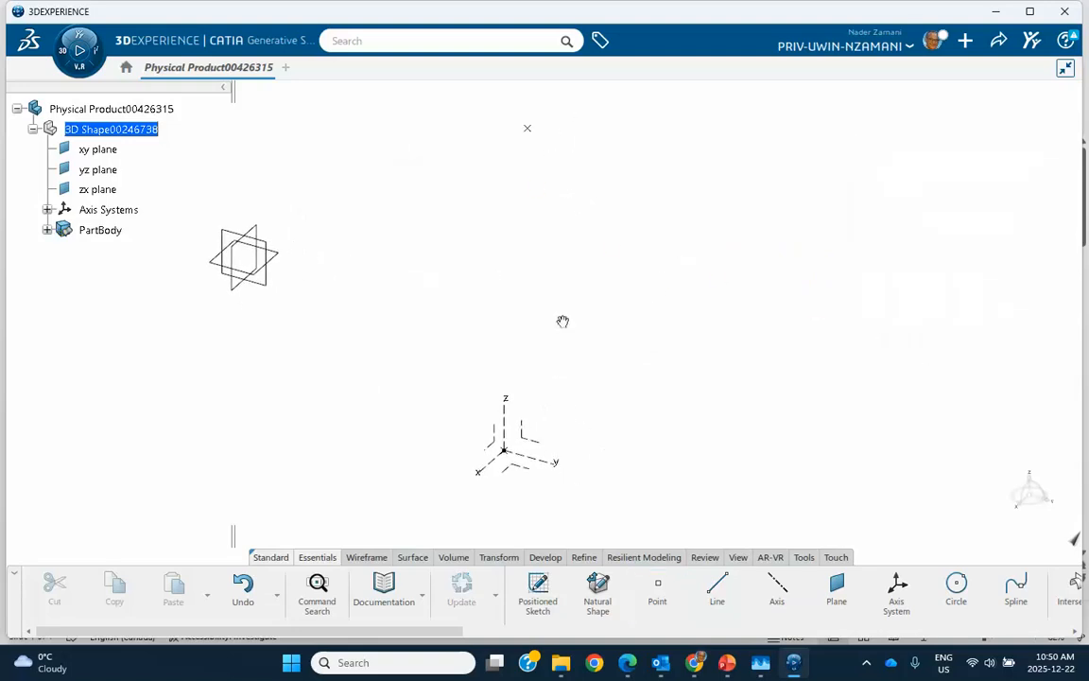
Create a standard axis system with its origin at the second point, keeping the computed default directions
middle_click_drag(562, 322, 622, 314)
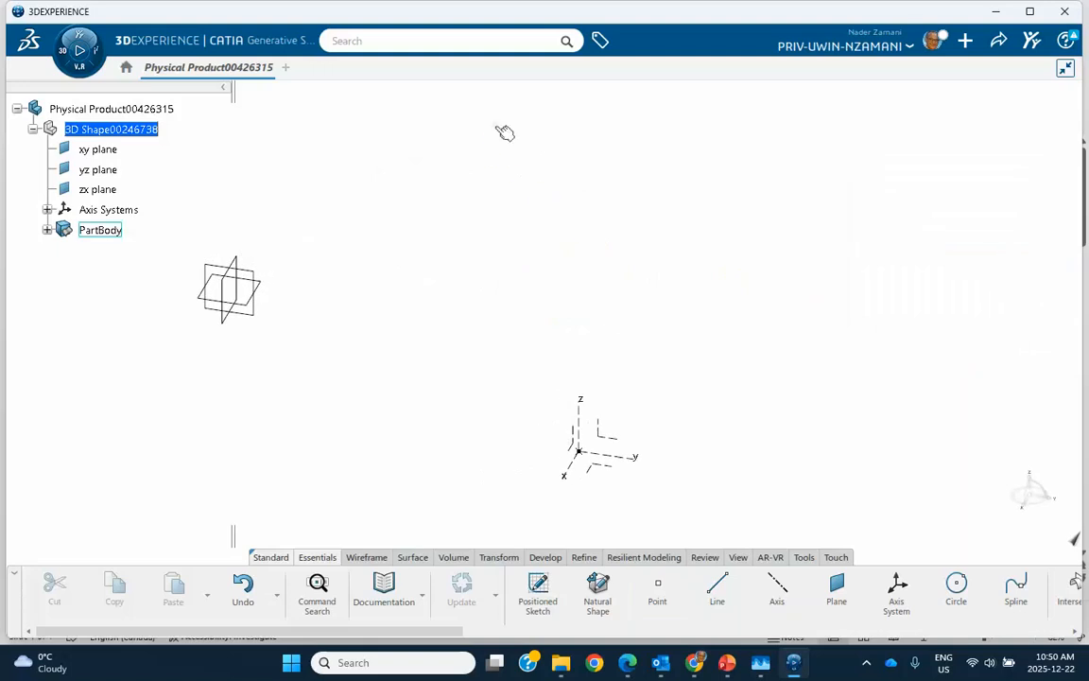
left_click(896, 588)
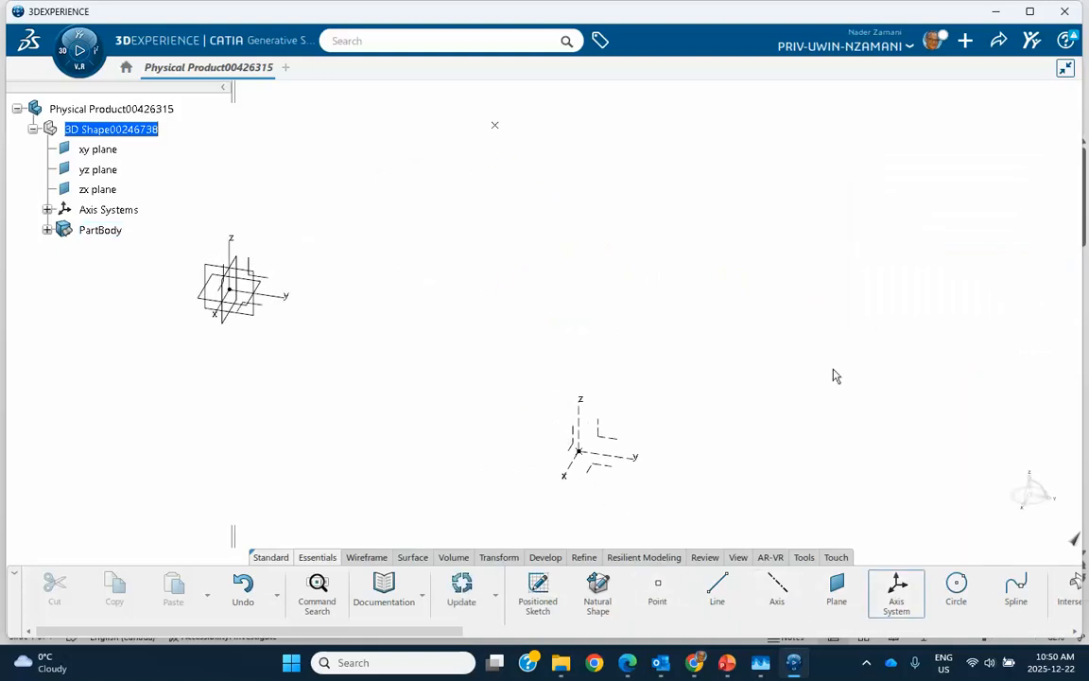
left_click(495, 127)
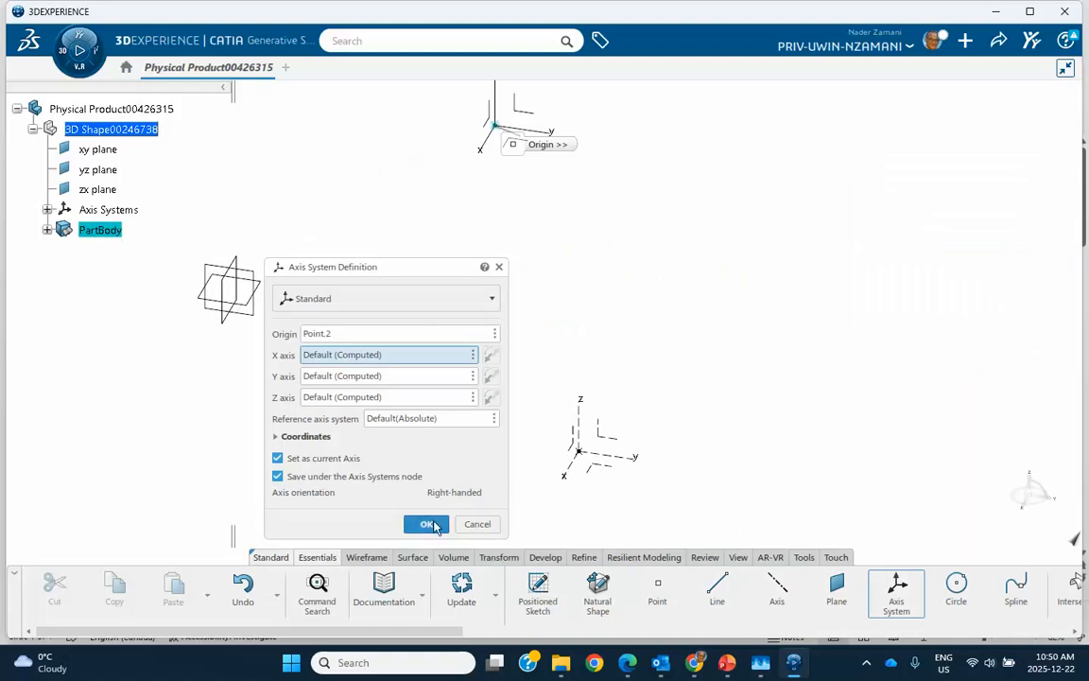
left_click(428, 524)
Set the axis system at the second point as not current and dismiss the browser notification
middle_click_drag(512, 271, 481, 318)
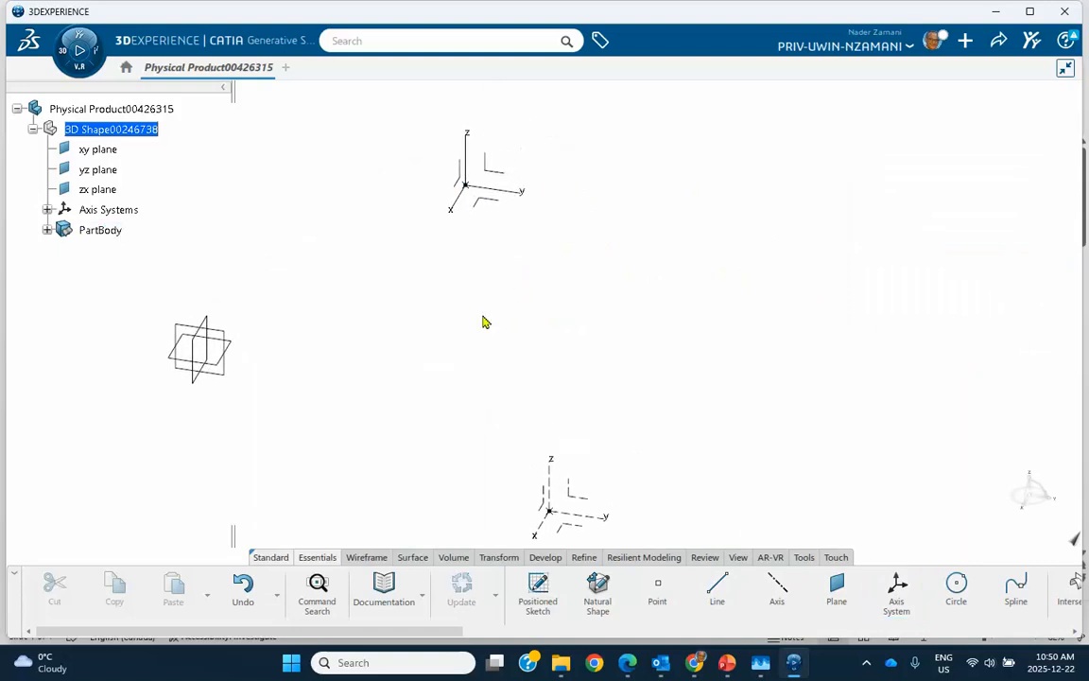
right_click(470, 154)
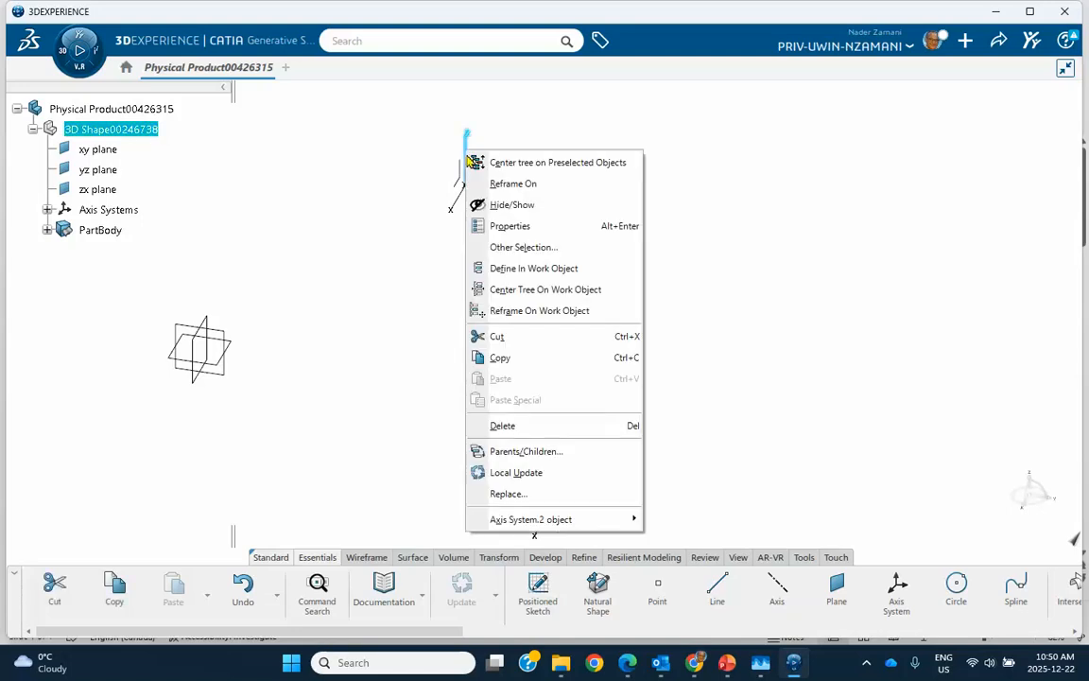
mouse_move(558, 518)
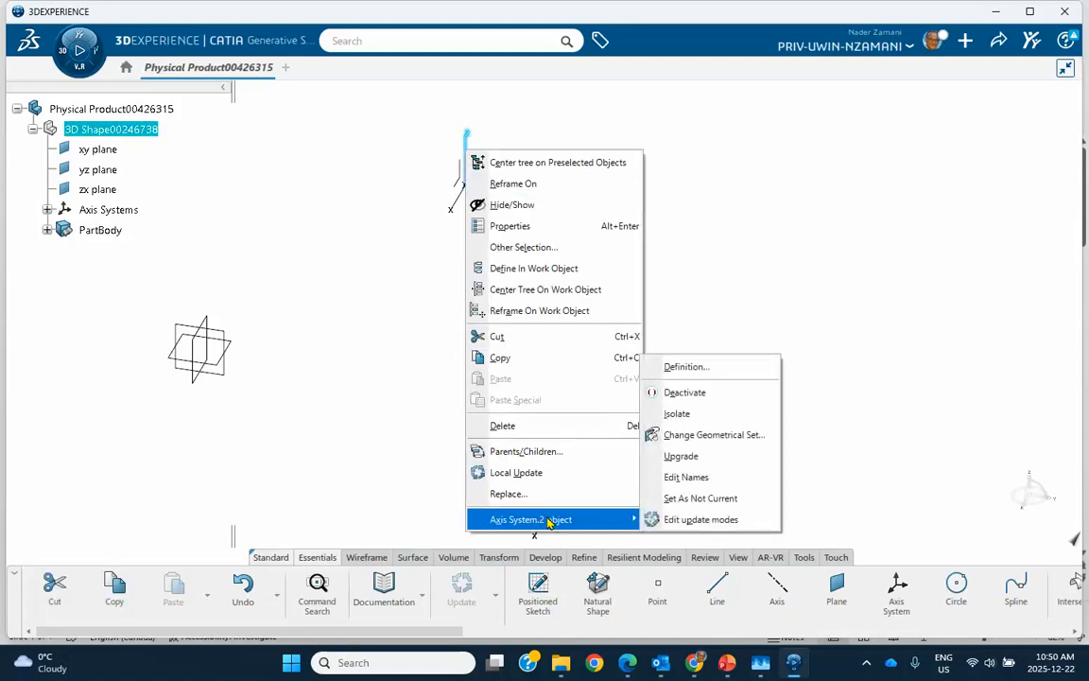
left_click(687, 501)
middle_click_drag(571, 359, 553, 311)
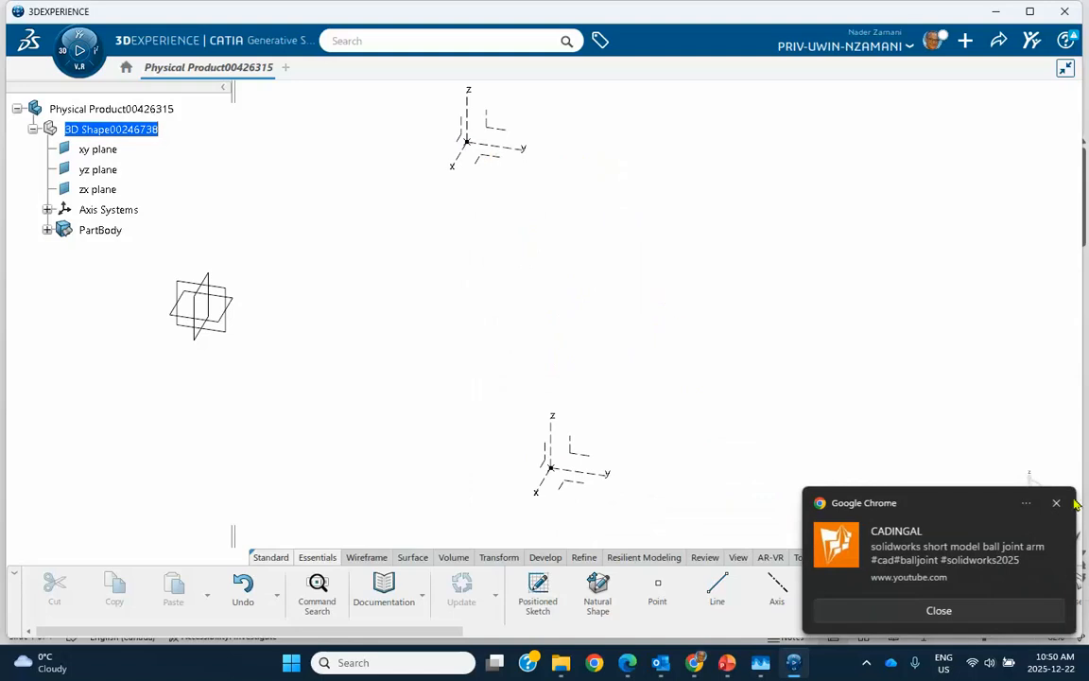
left_click(1057, 504)
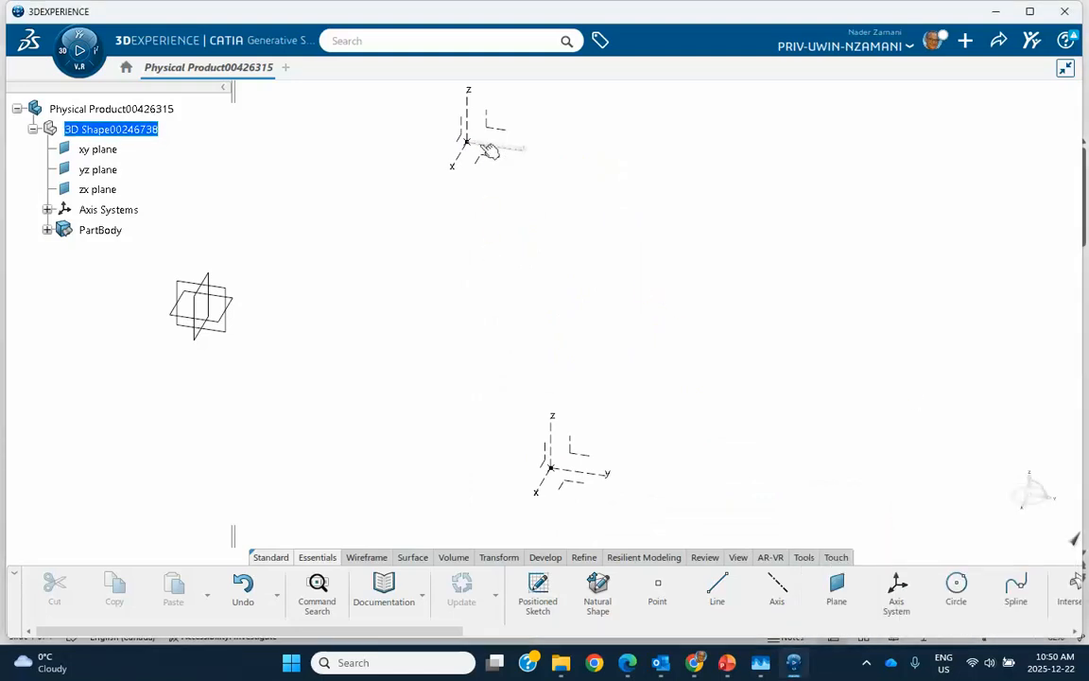
Reopen the definition of the axis system at the second point and change its type to Euler angles
right_click(489, 151)
key("Escape")
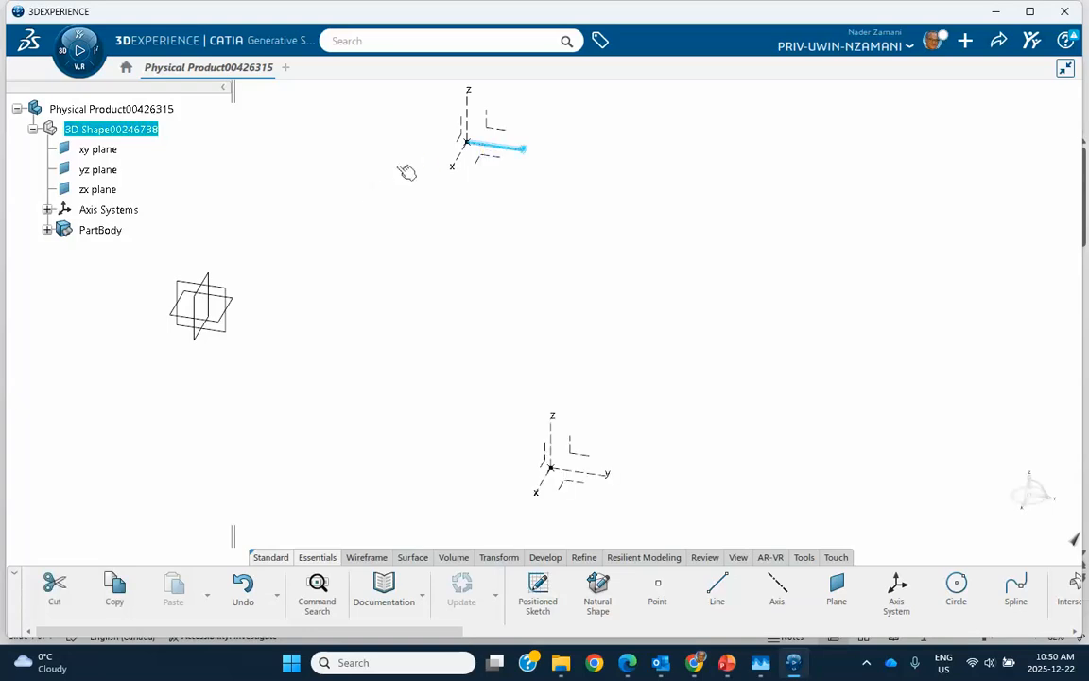
left_click(498, 155)
double_click(499, 151)
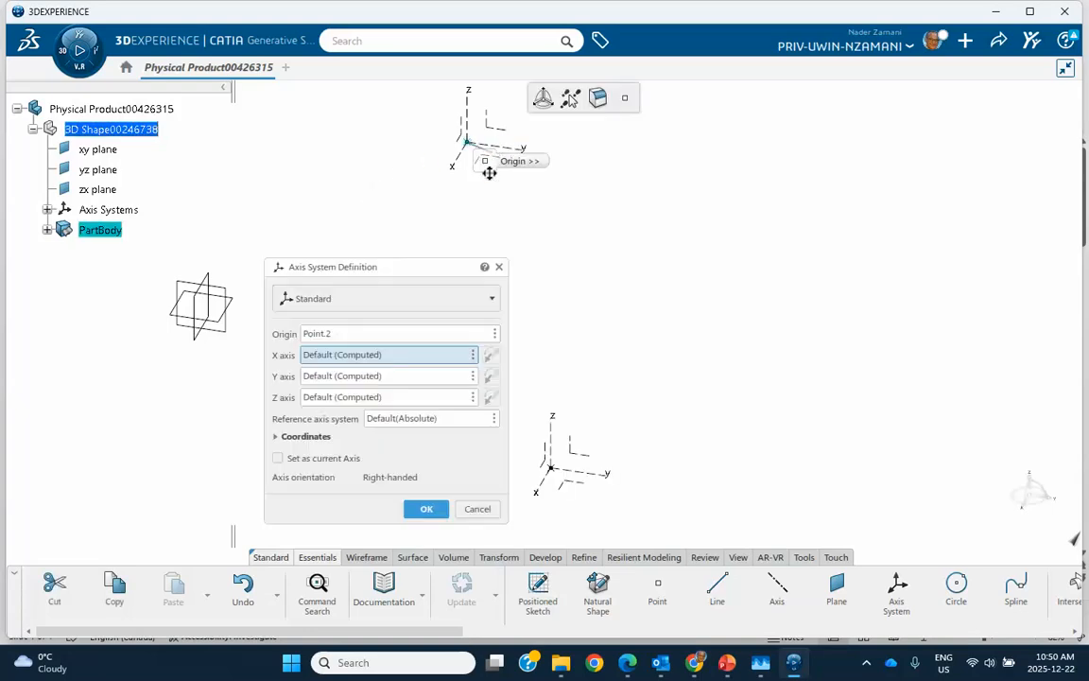
left_click(412, 309)
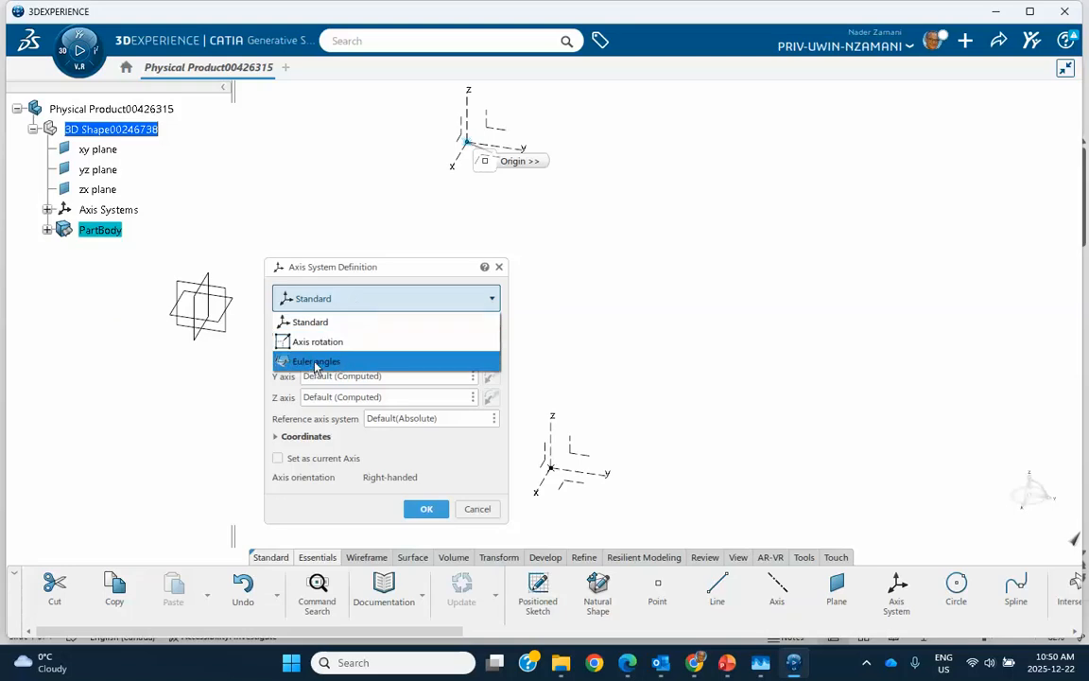
left_click(662, 192)
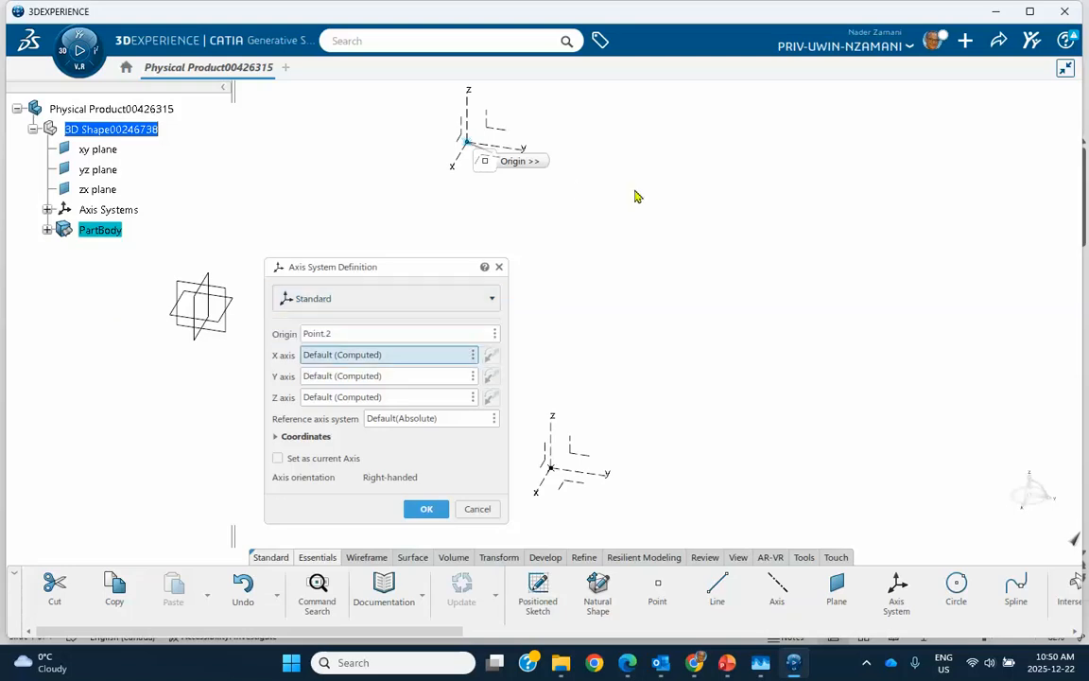
left_click(323, 297)
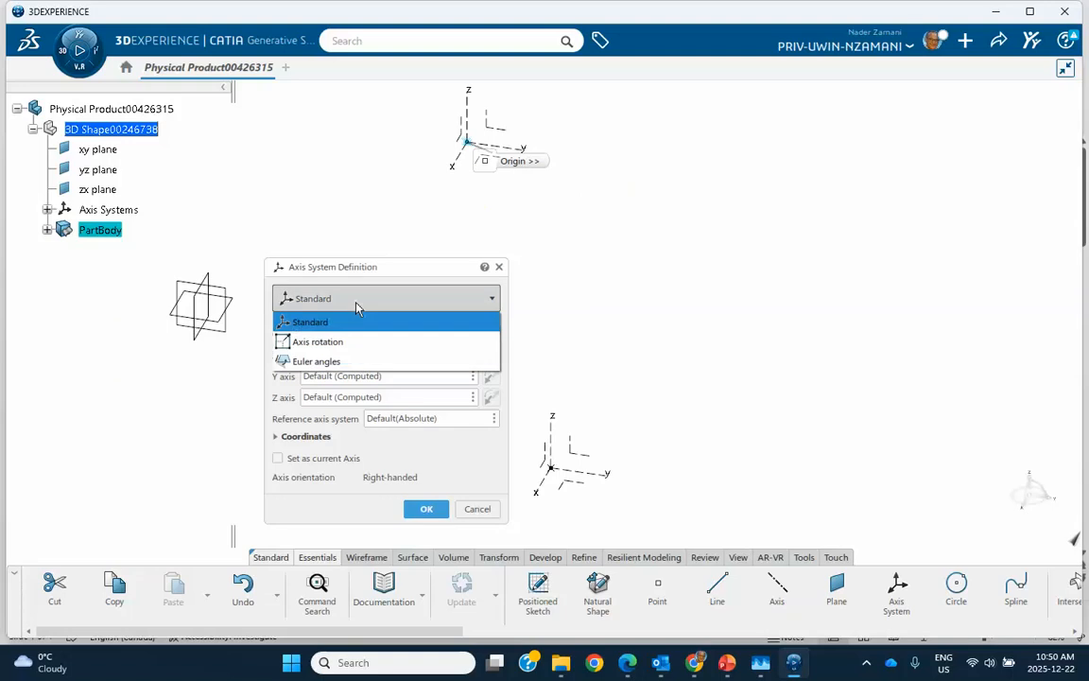
left_click(333, 360)
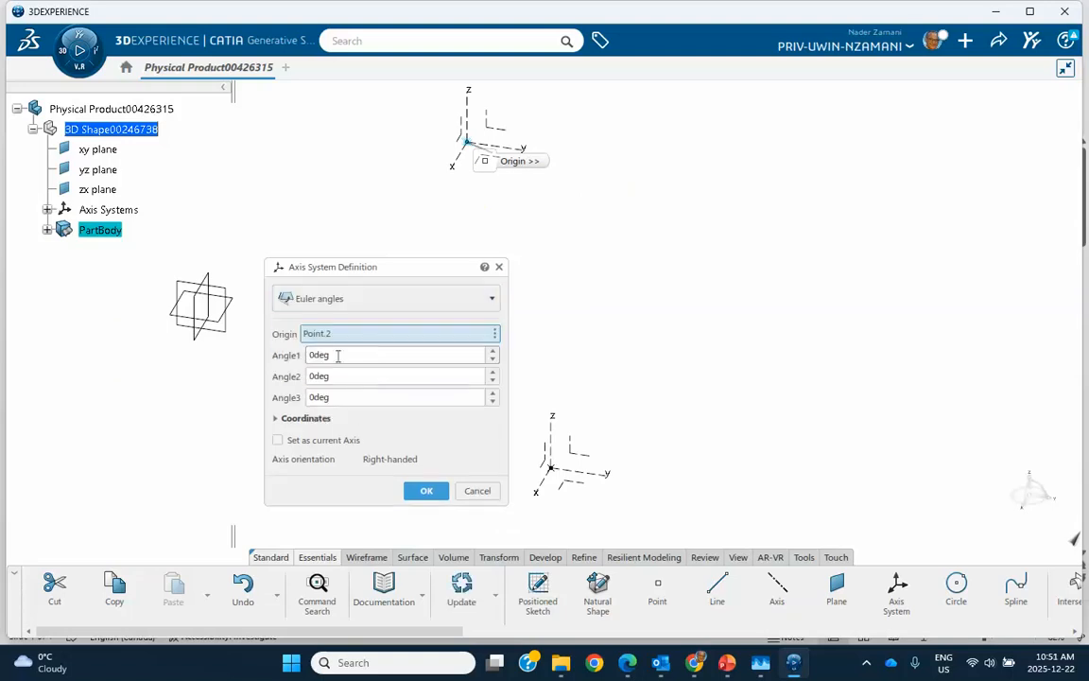
Rotate the second point's axis system with Euler angles of 15, 21 and 36 degrees for Angle1, Angle2 and Angle3
left_click(491, 351)
left_click(492, 352)
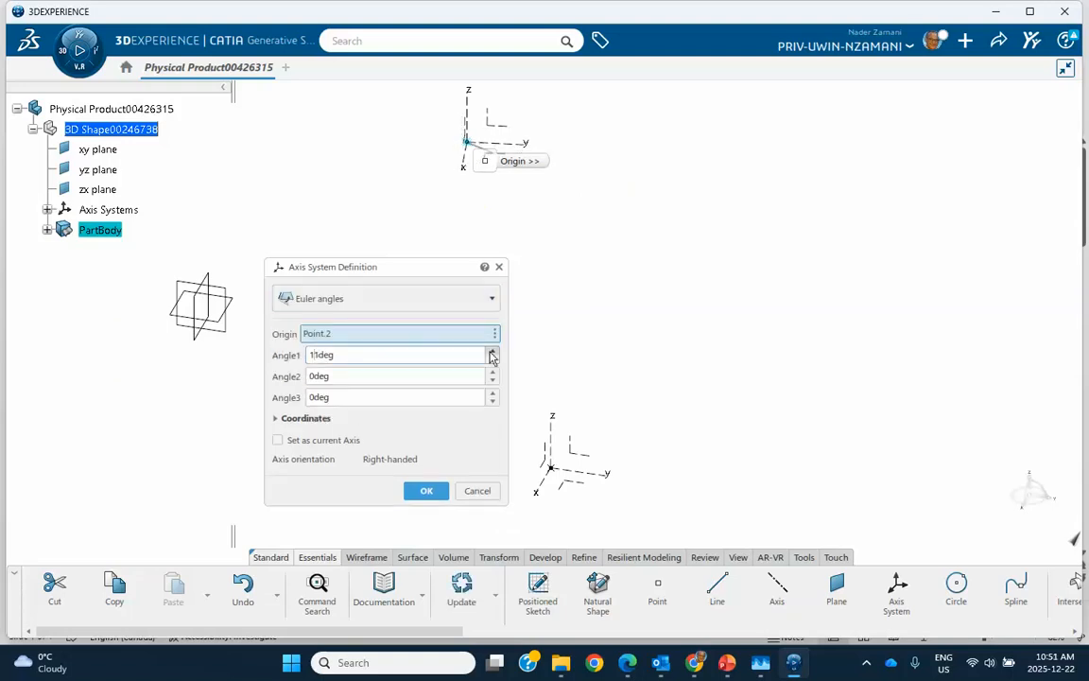
left_click(491, 352)
left_click(492, 373)
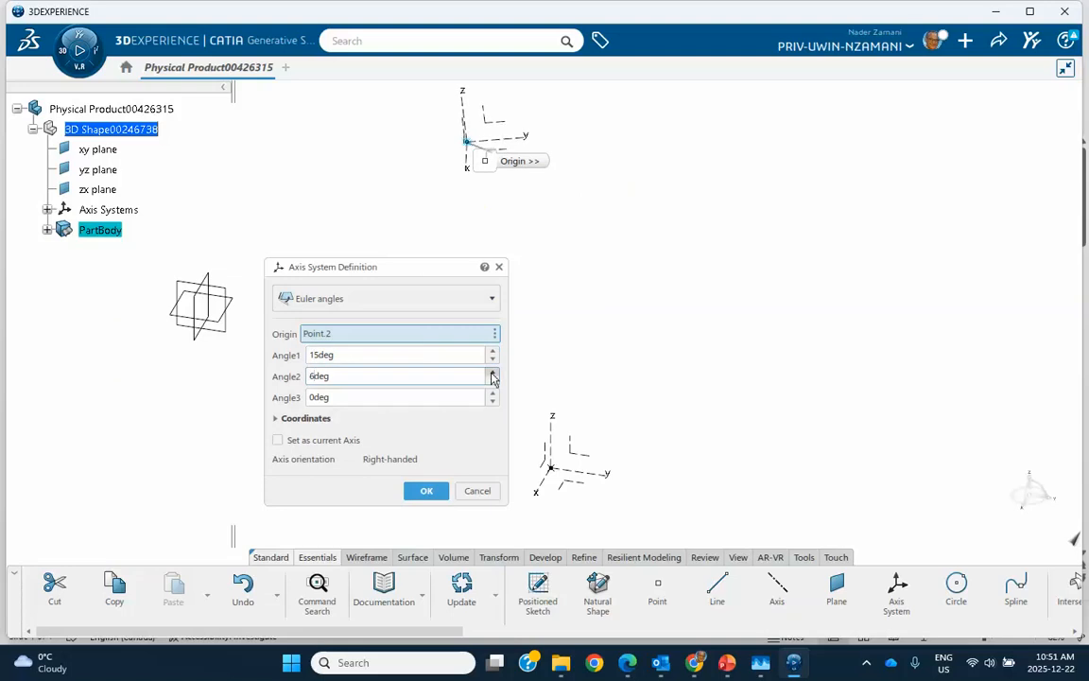
left_click(492, 374)
left_click(492, 373)
left_click(492, 374)
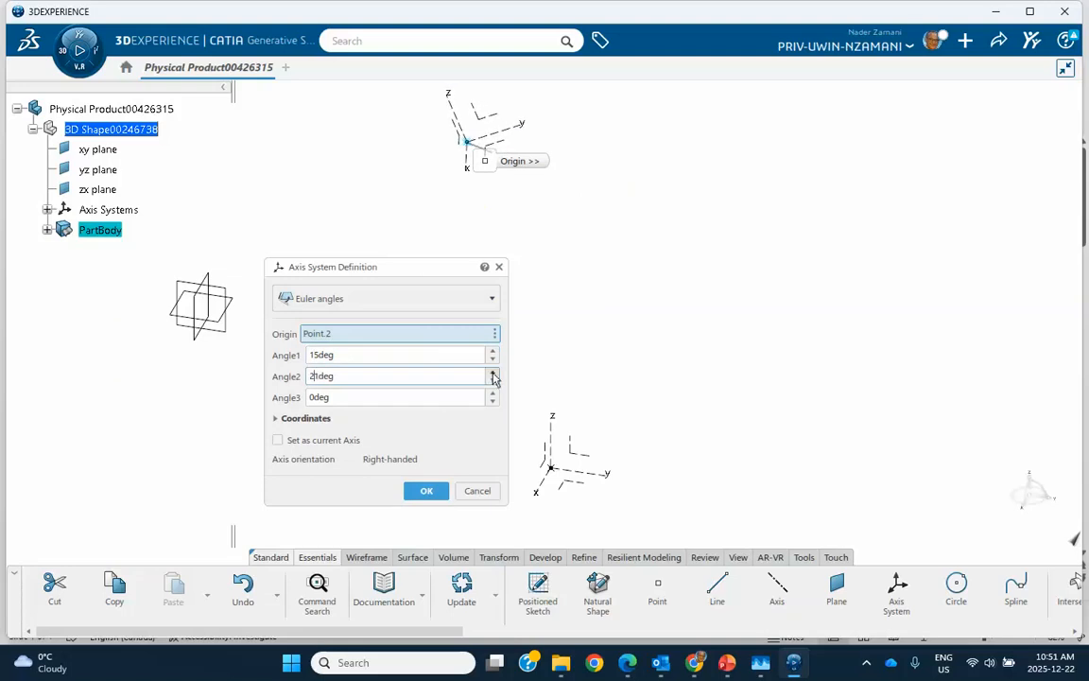
left_click(491, 393)
left_click(492, 393)
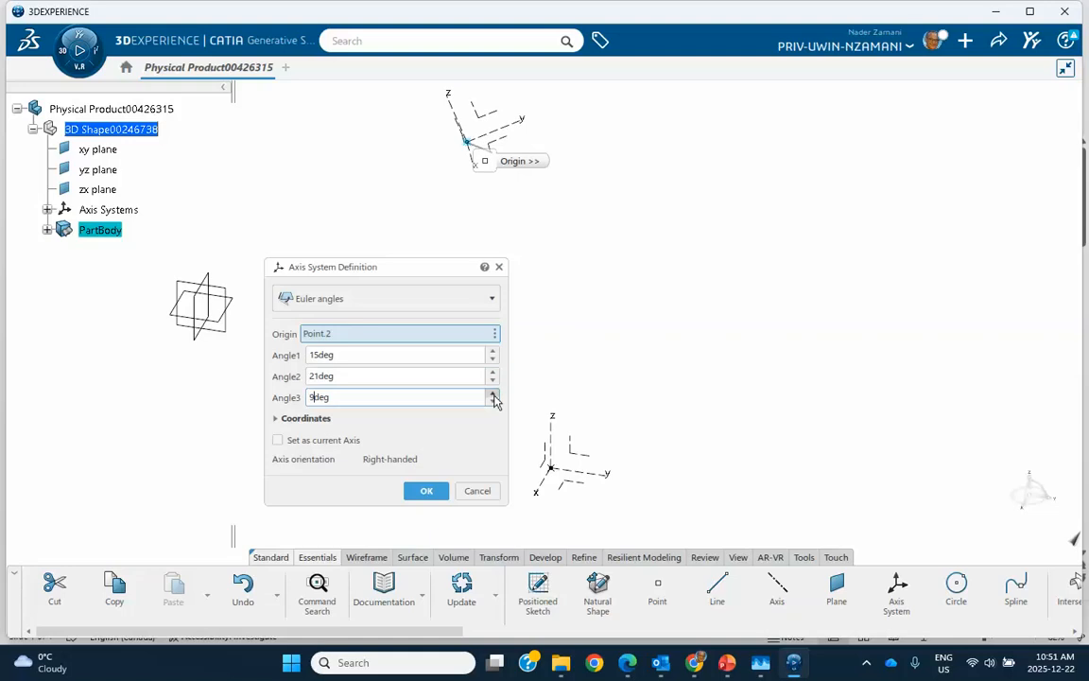
left_click(493, 396)
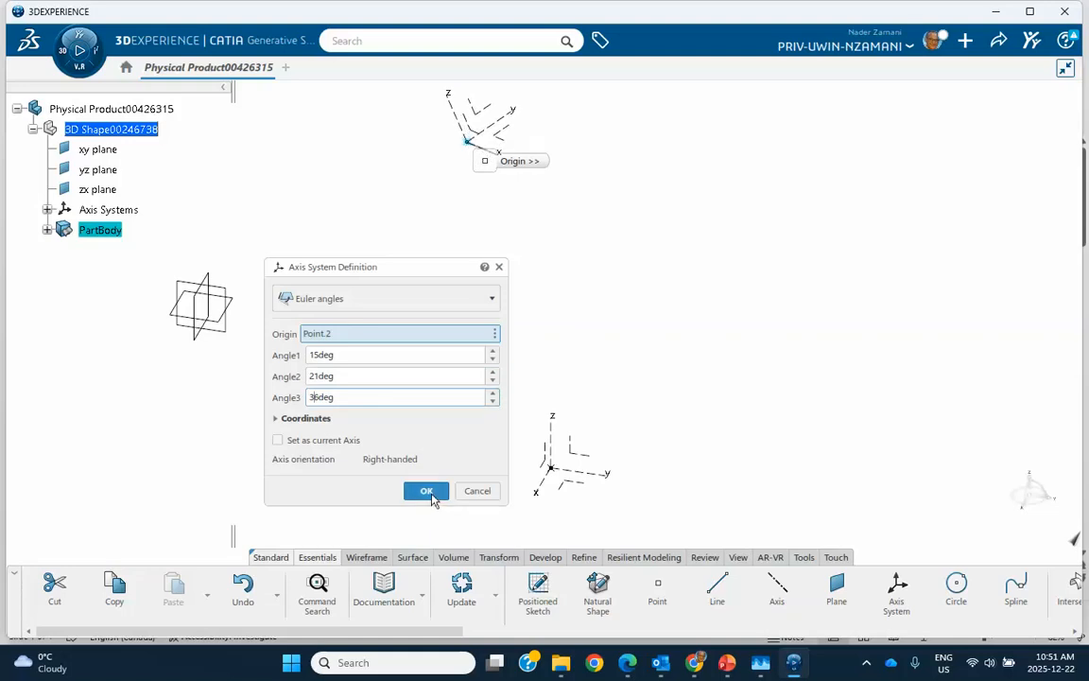
left_click(427, 490)
left_click(399, 270)
Sketch one inclined line, rising away from the origin, on the yz plane of the first point's axis system and exit the sketch
middle_click_drag(399, 273, 406, 304)
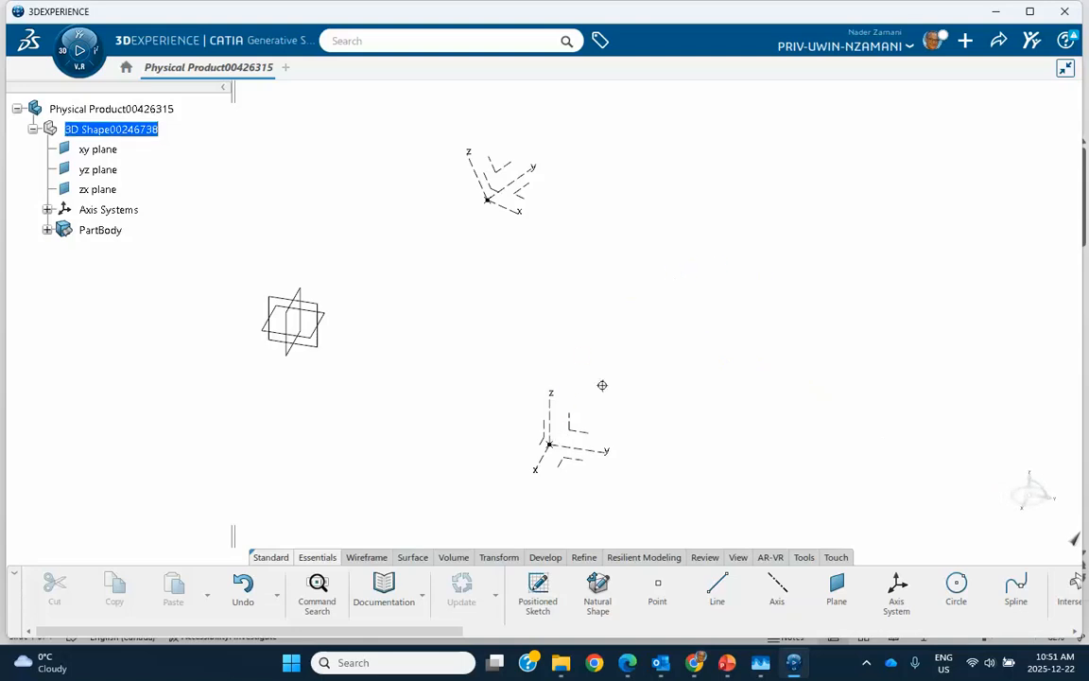
middle_click_drag(600, 383, 570, 301)
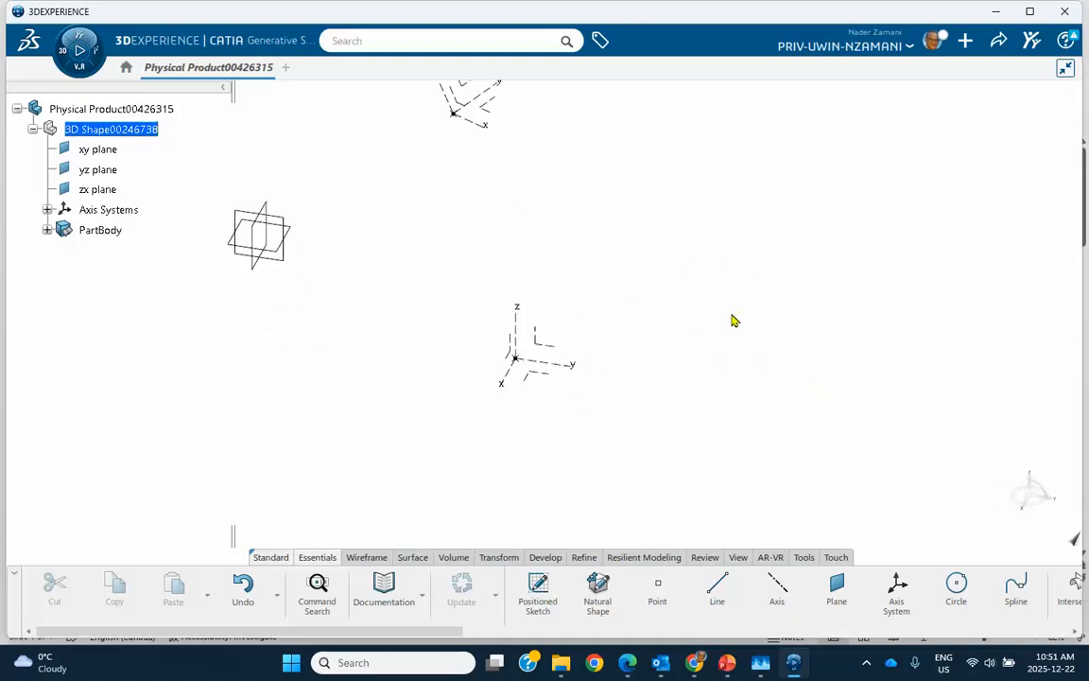
left_click(562, 352)
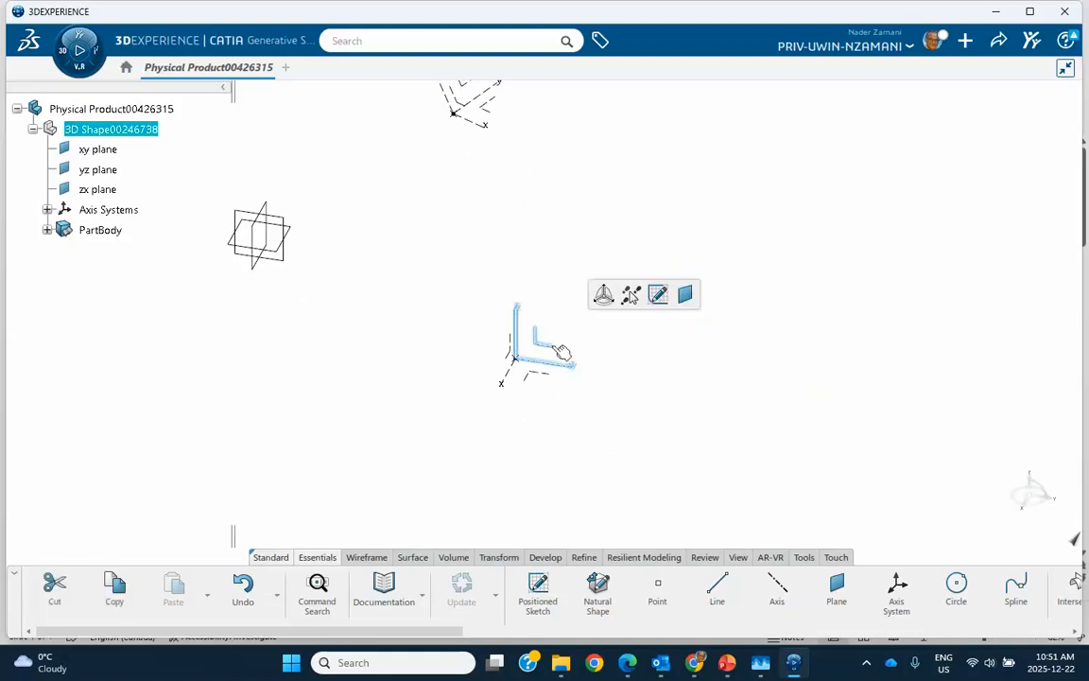
left_click(658, 295)
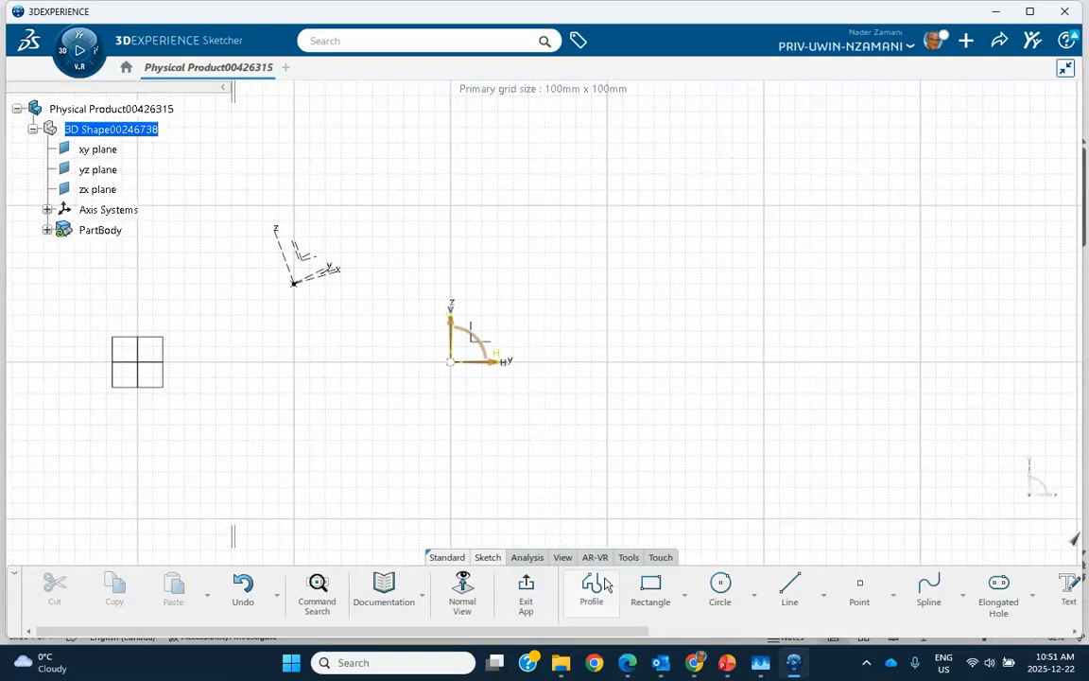
left_click(790, 593)
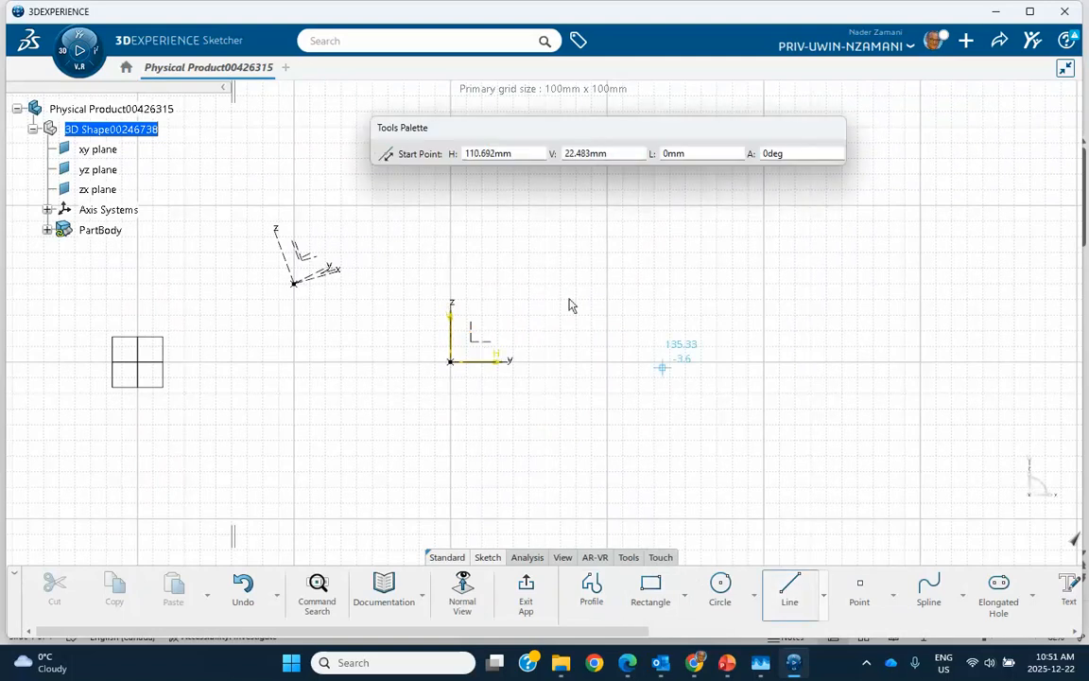
left_click(498, 333)
left_click(661, 251)
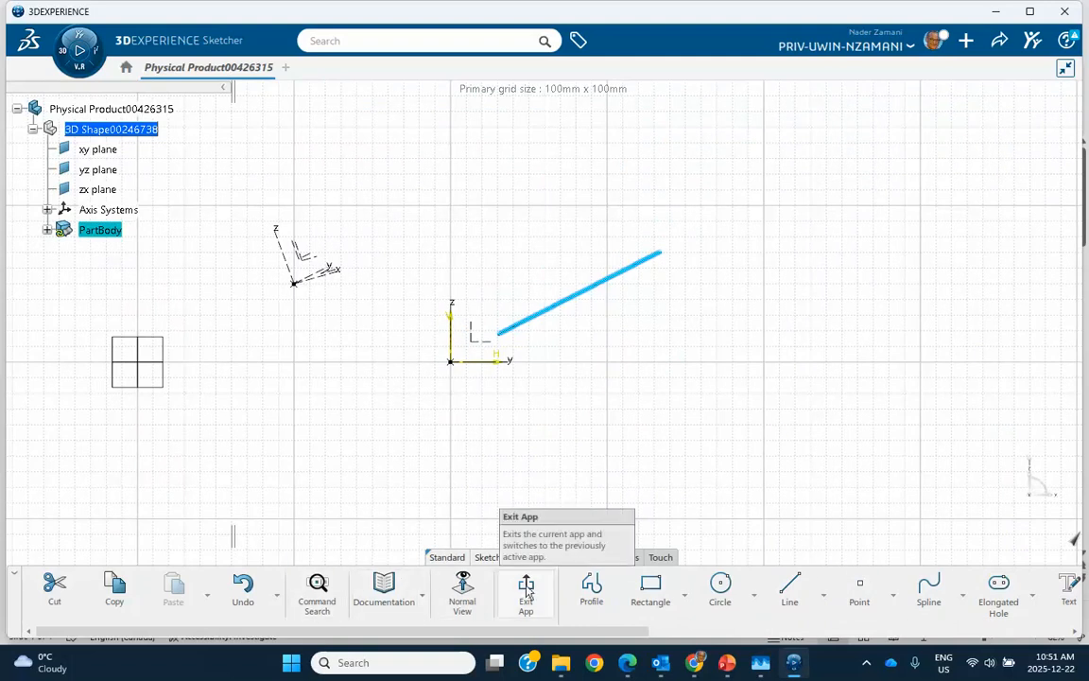
left_click(535, 461)
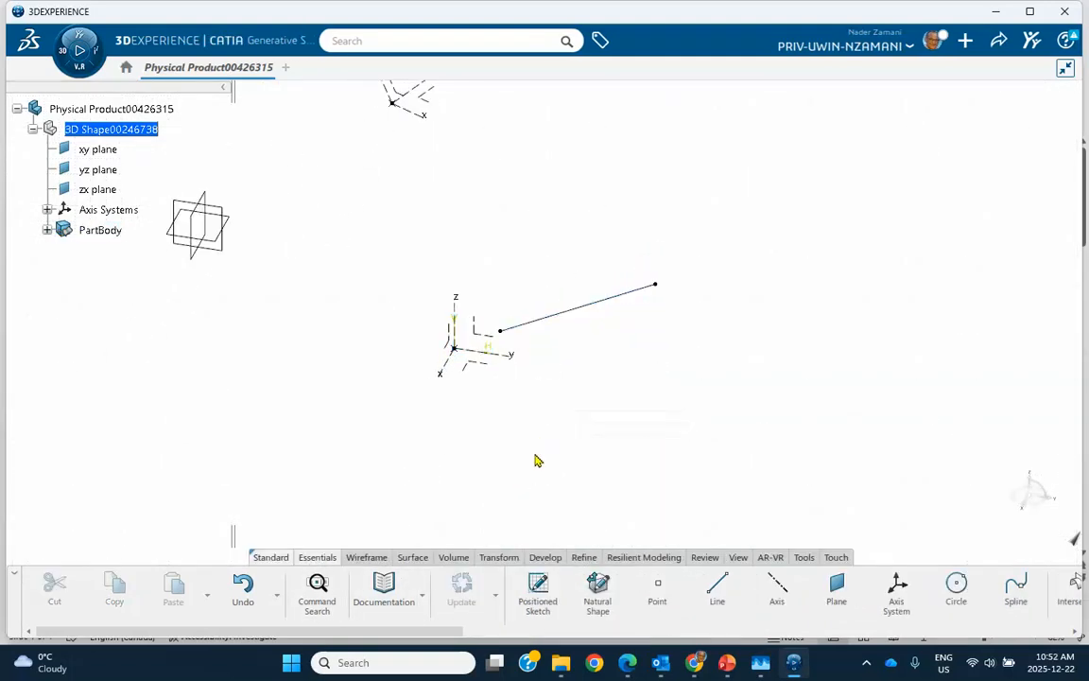
Extrude the sketched line into a surface with a first limit length of 47 mm in the default direction
left_click(412, 557)
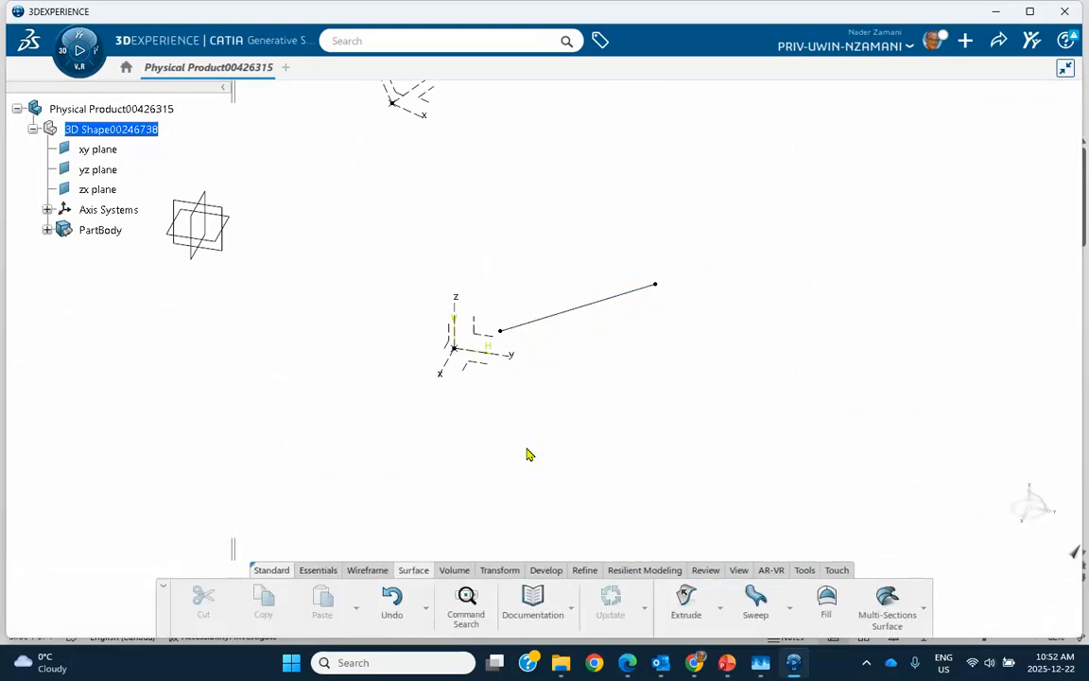
left_click(567, 313)
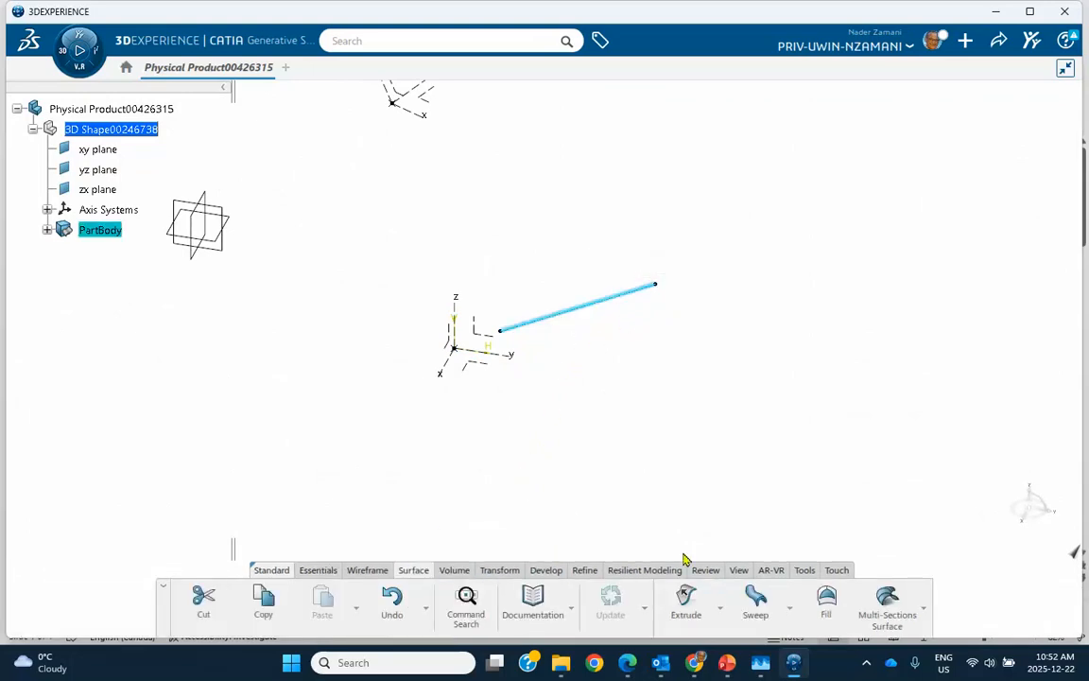
left_click(685, 598)
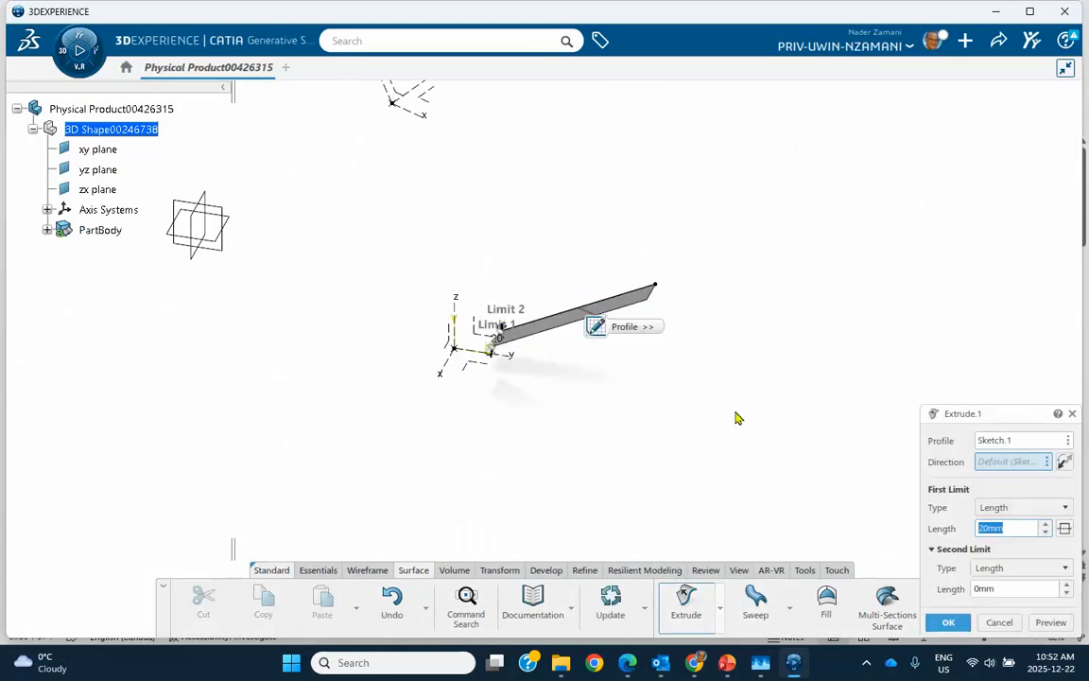
left_click(1046, 526)
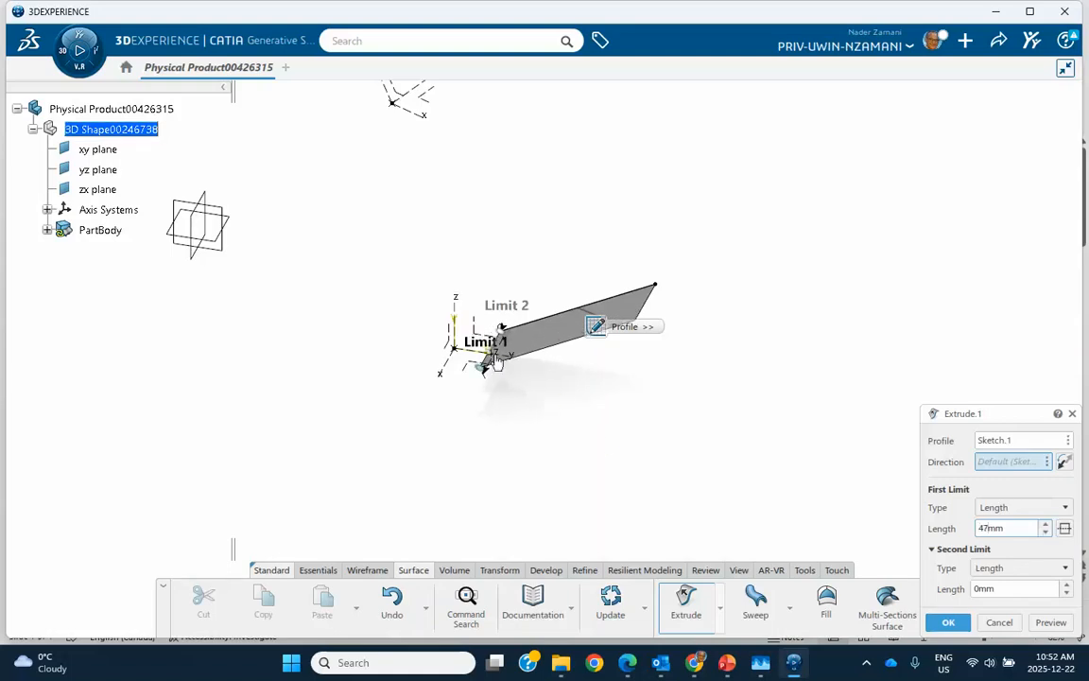
left_click(948, 622)
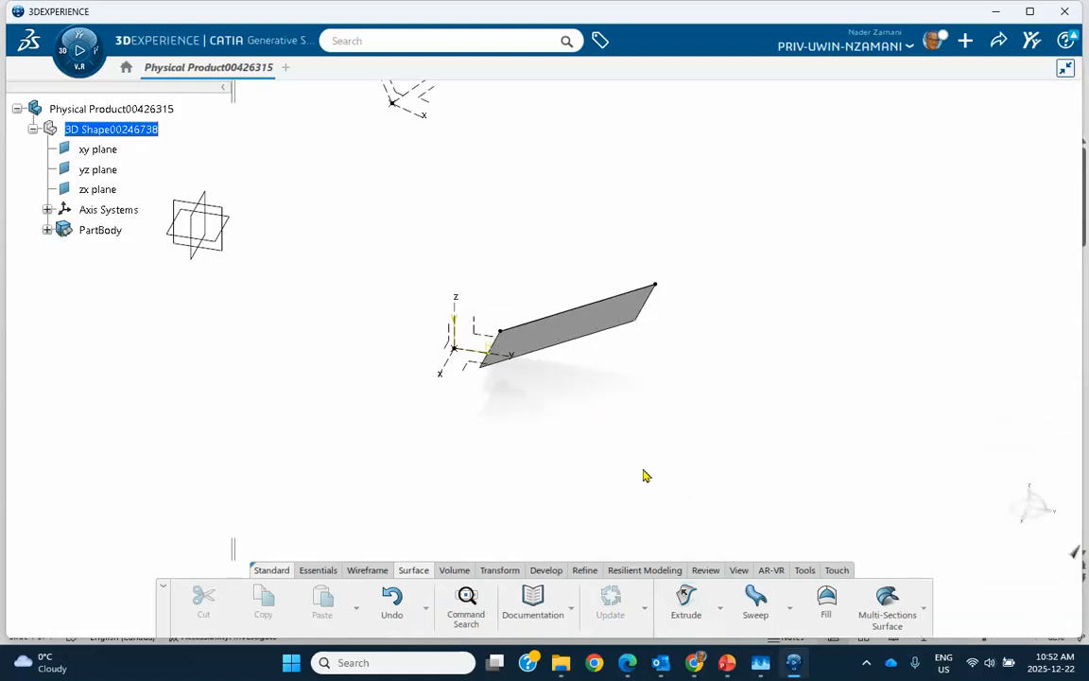
Sketch a circle in front of the extruded surface on the xy plane of the first point's axis system and exit the sketch
middle_click_drag(640, 486, 693, 496)
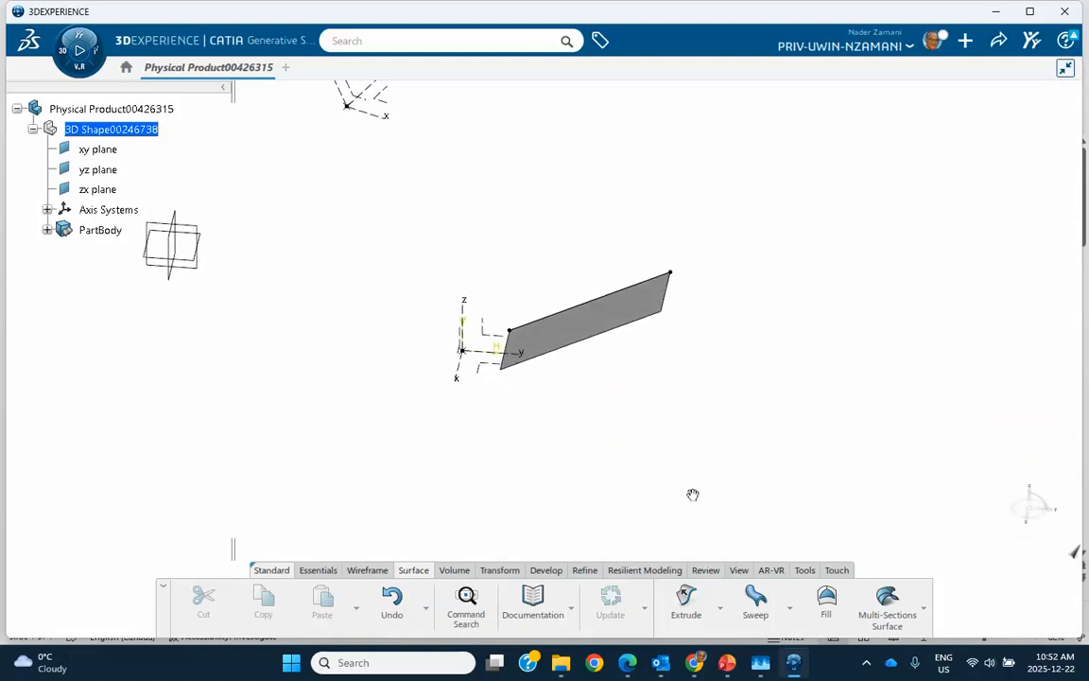
left_click(452, 333)
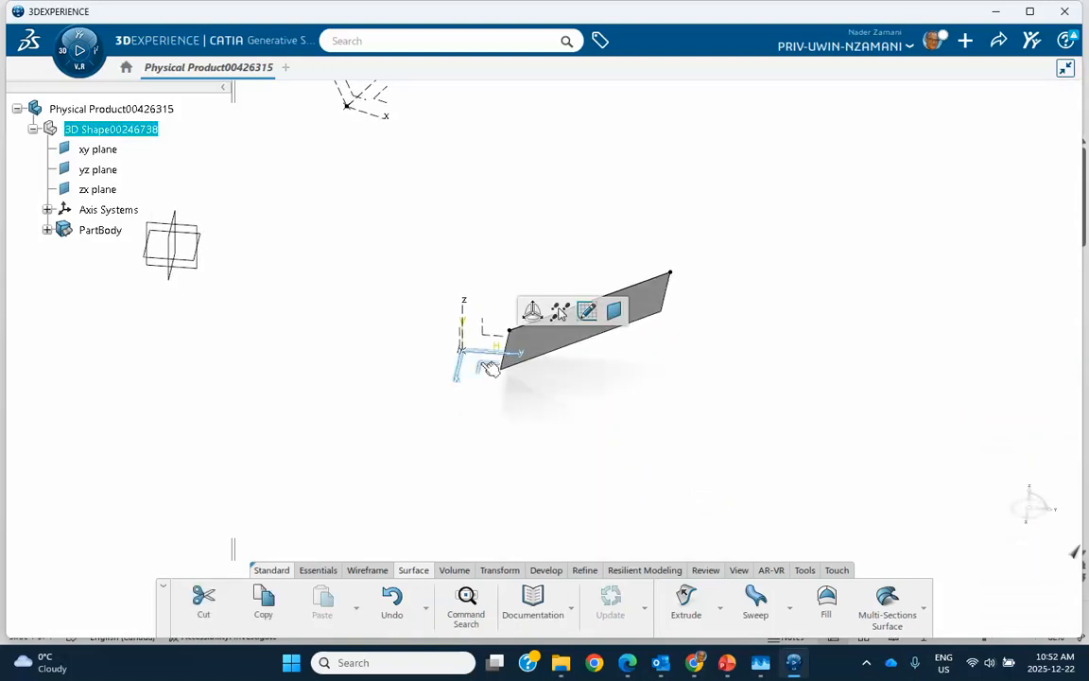
left_click(586, 311)
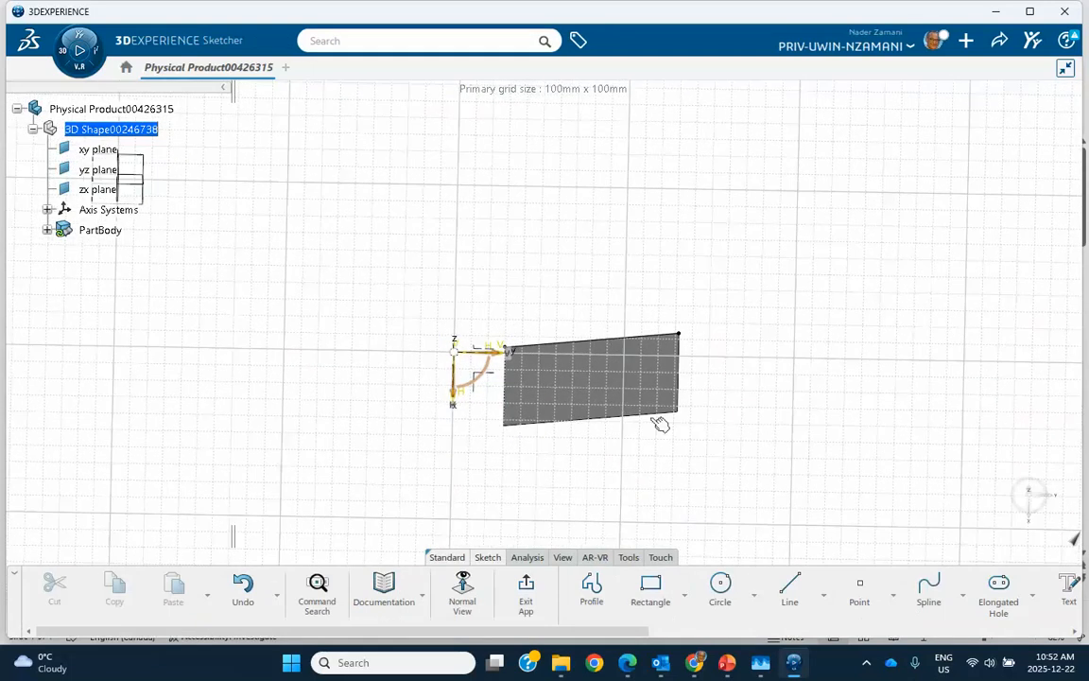
left_click(720, 585)
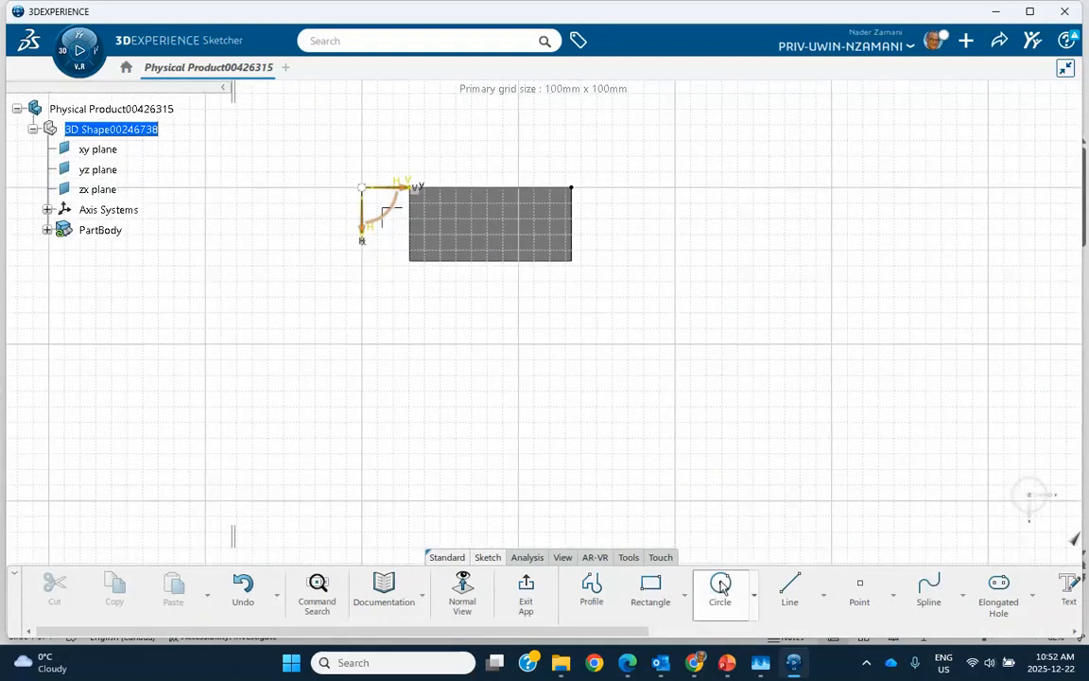
left_click(512, 388)
left_click(540, 416)
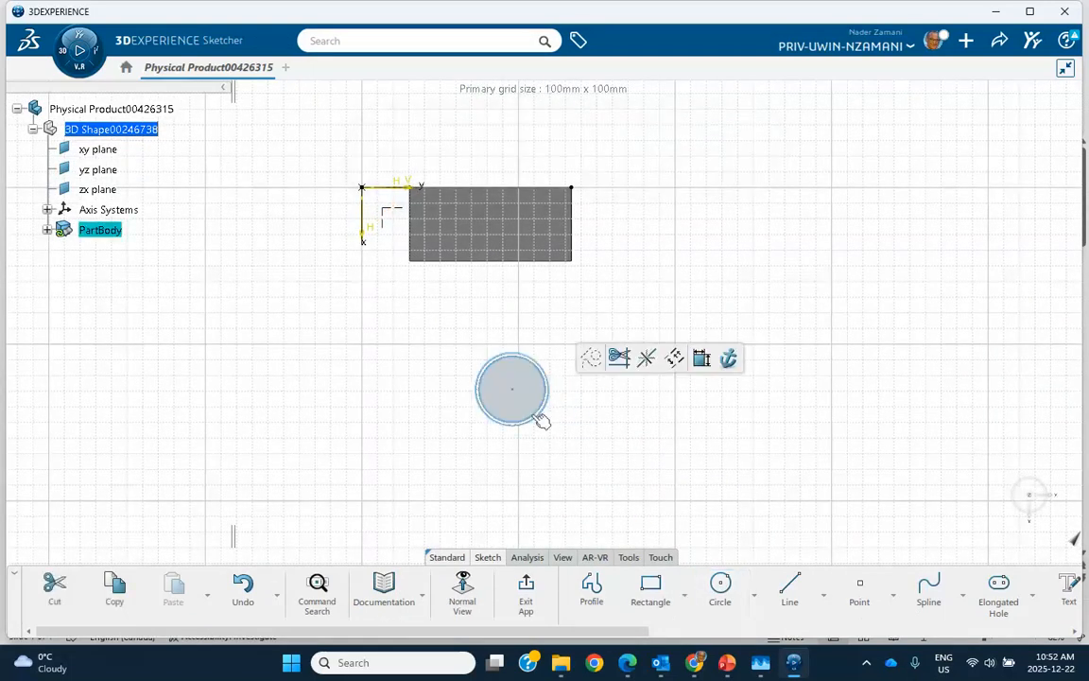
left_click(526, 591)
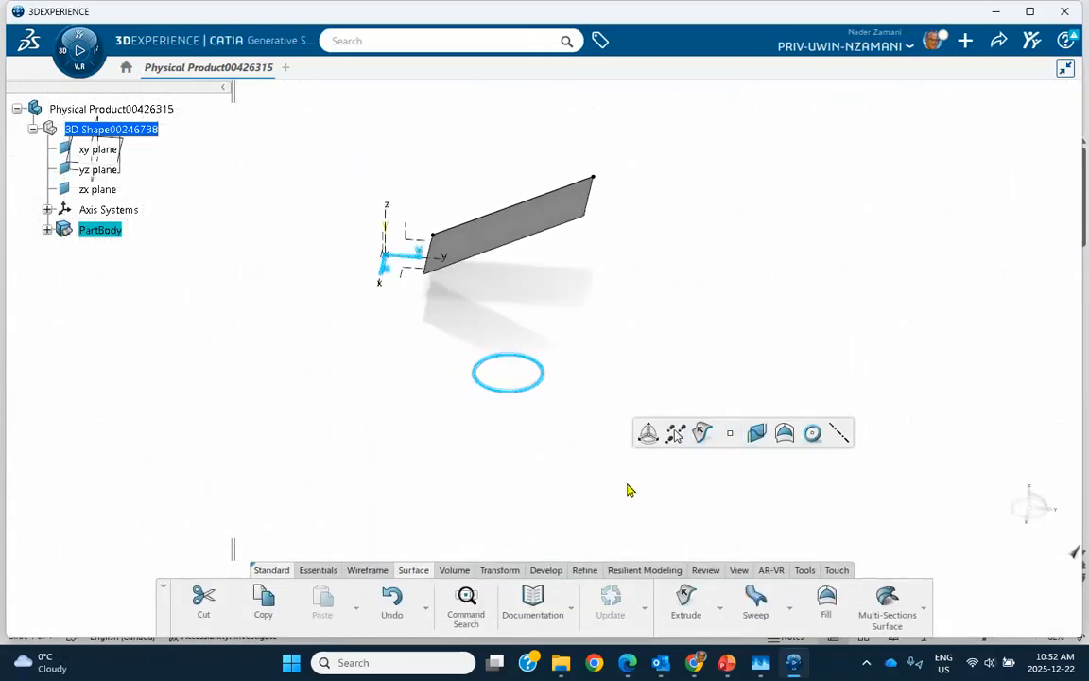
Extrude the sketched circle upward into a cylindrical volume with the default length
left_click(454, 571)
left_click(537, 588)
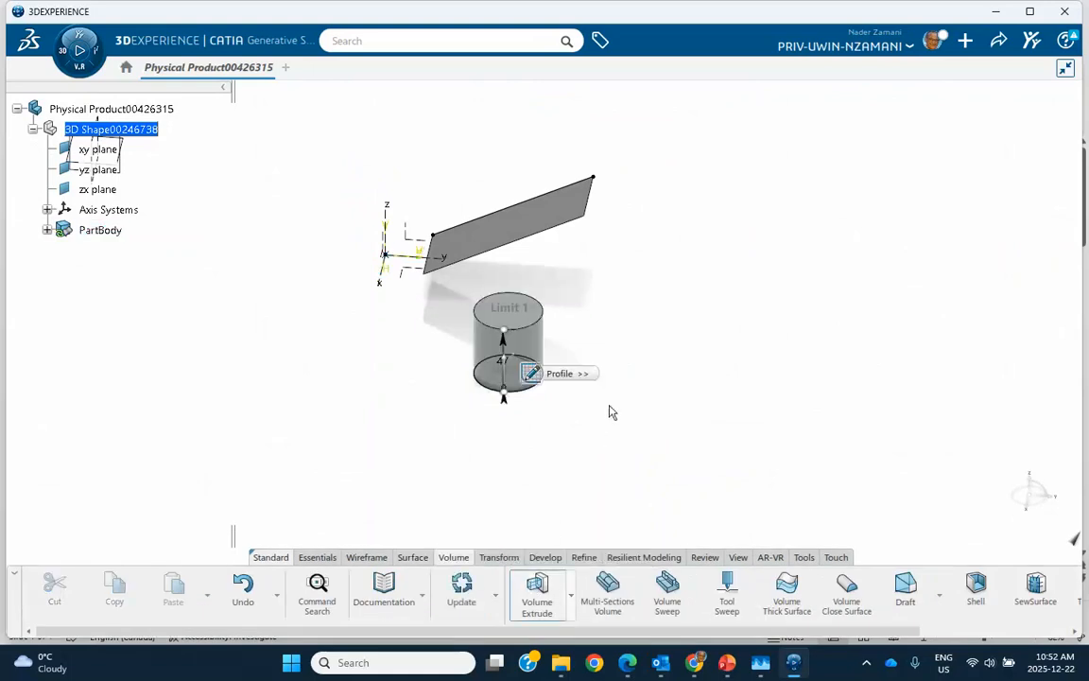
left_click(944, 624)
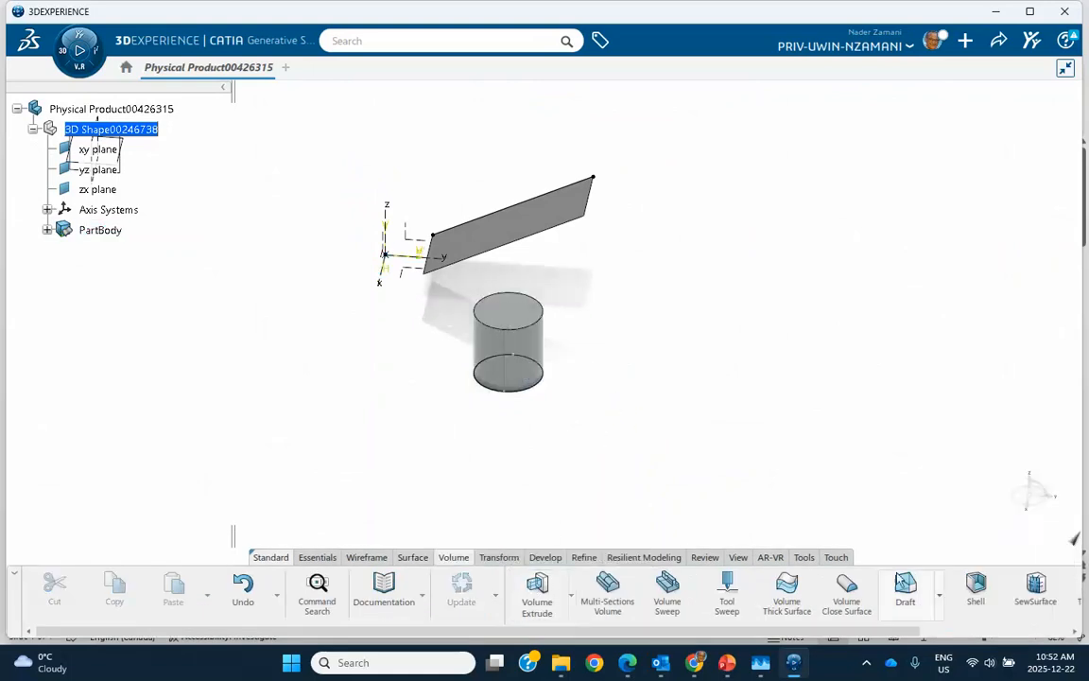
Start an Axis To Axis transformation and select both the extruded surface and the cylindrical volume as its elements
middle_click_drag(777, 441, 632, 511)
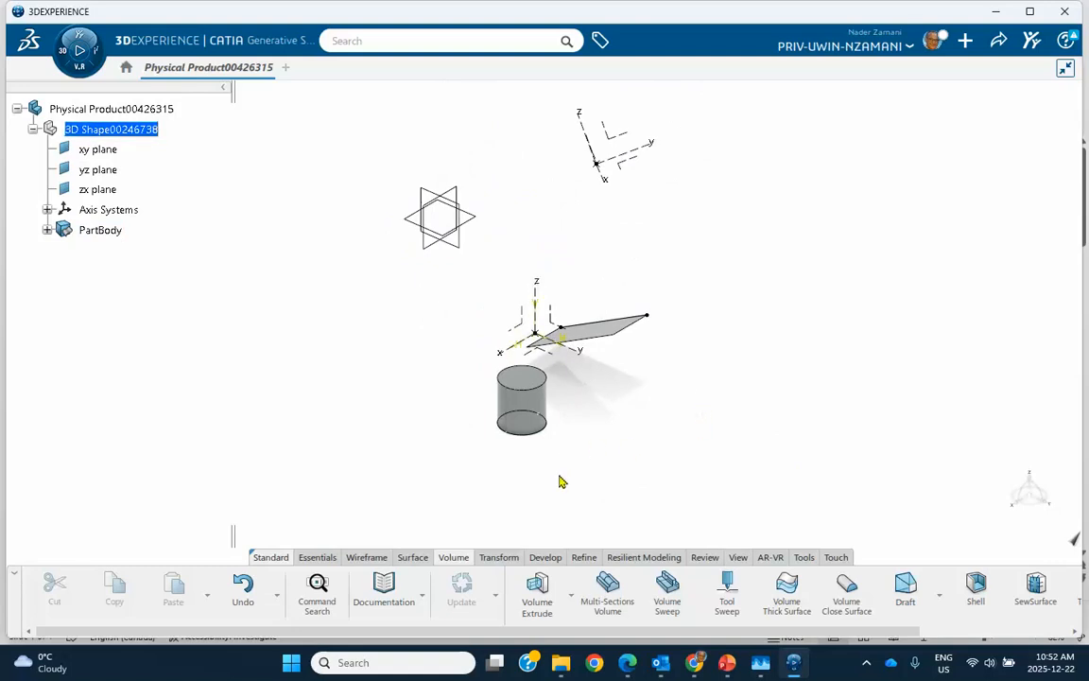
left_click(497, 560)
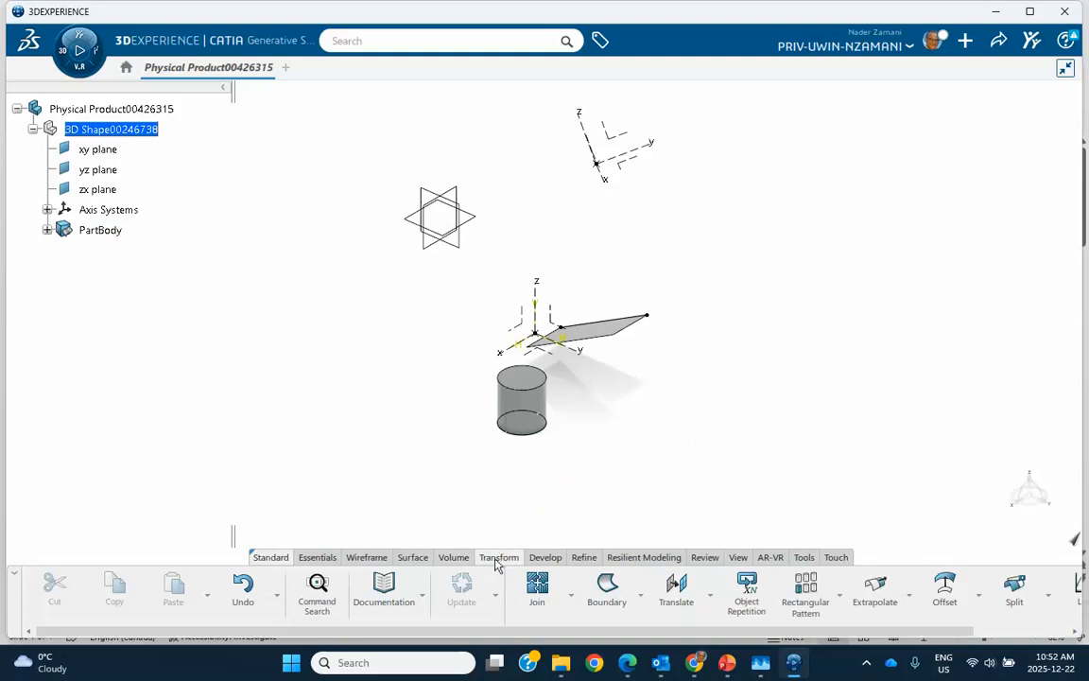
left_click(709, 594)
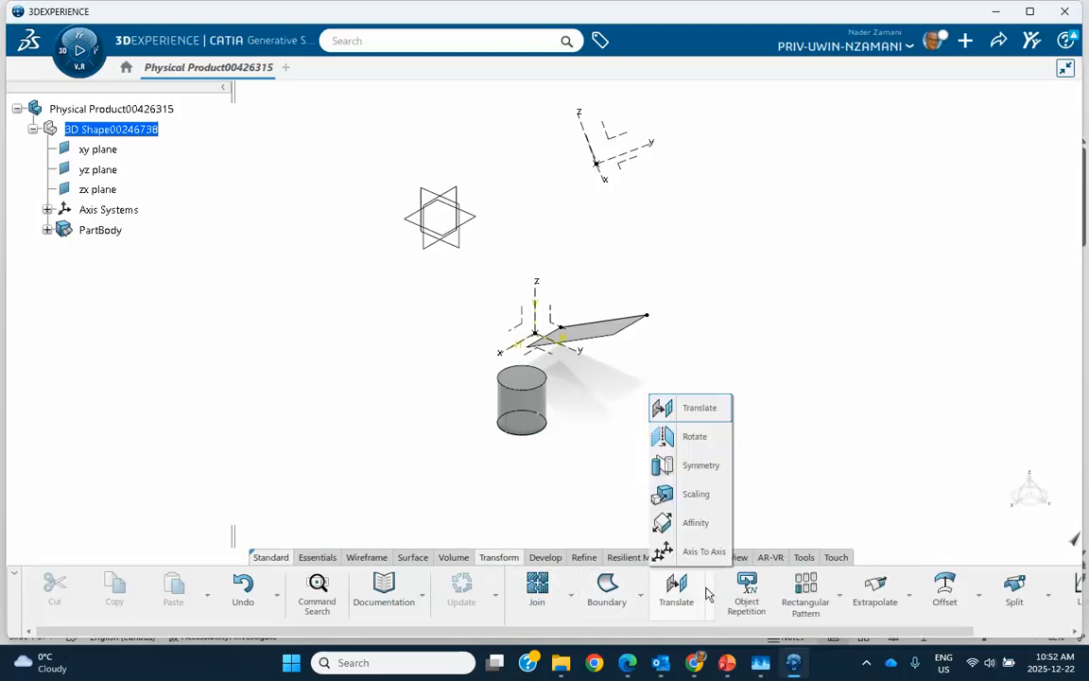
left_click(664, 551)
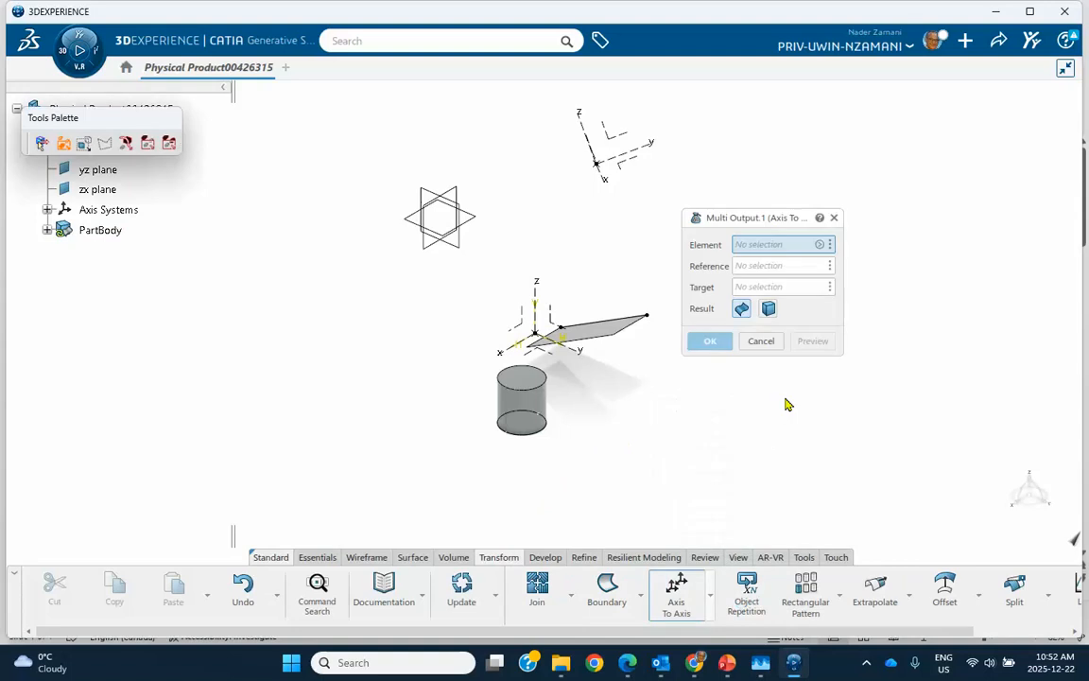
middle_click_drag(775, 414, 662, 437)
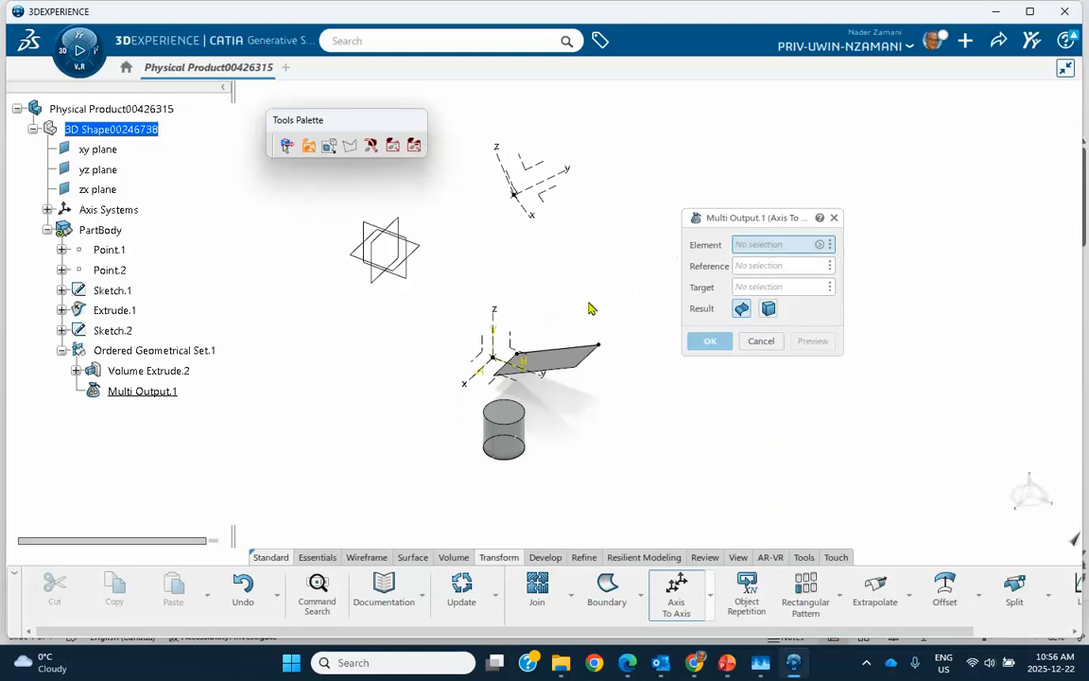
left_click(566, 368)
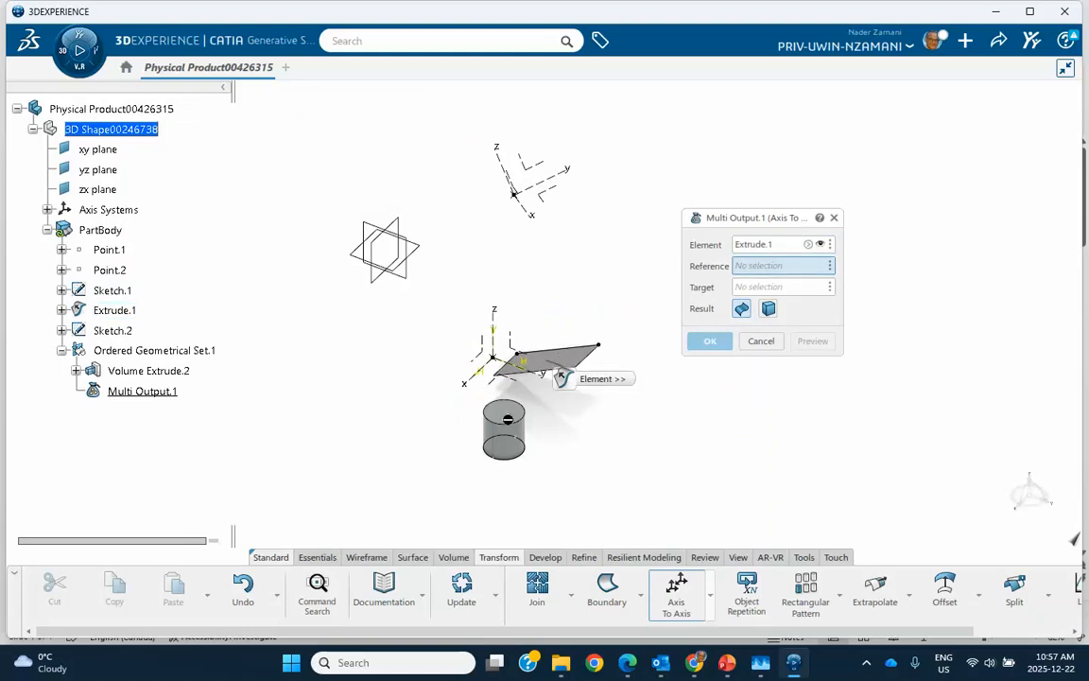
left_click(809, 245)
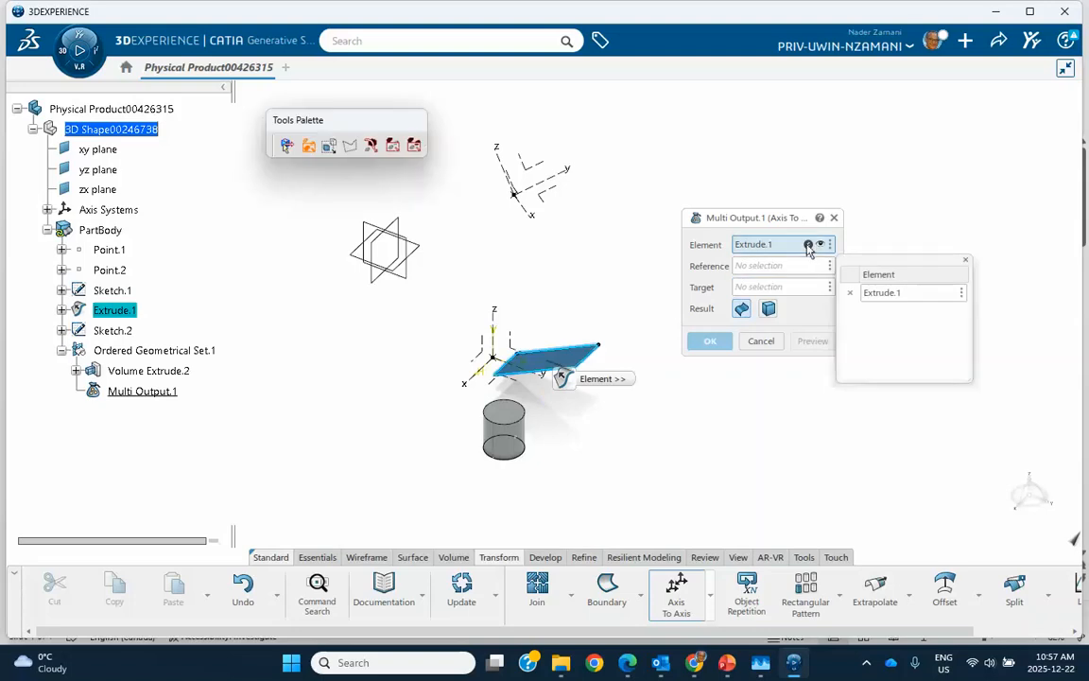
left_click(504, 430)
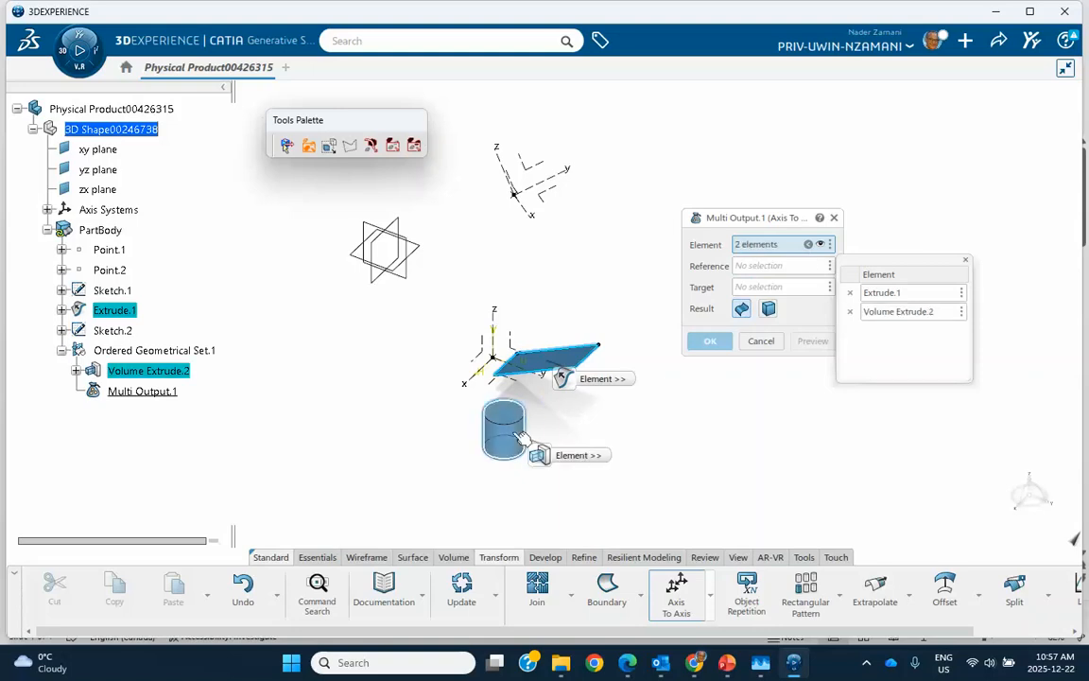
Transform the selected elements using Axis System.1 as the reference and Axis System.2 as the target
left_click(780, 268)
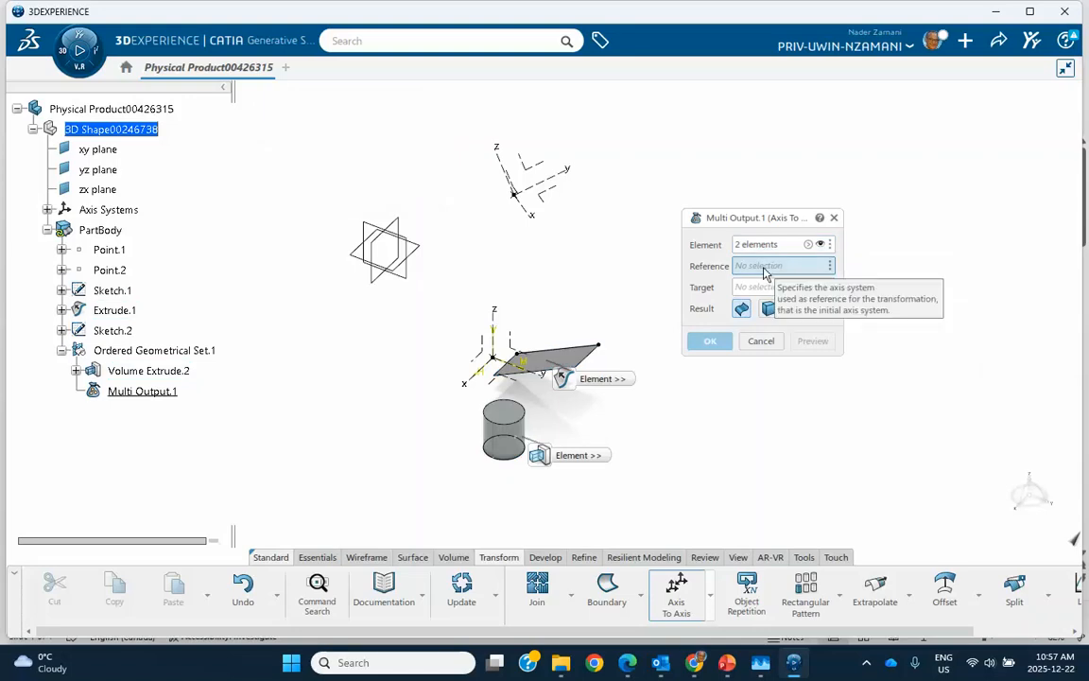
left_click(502, 335)
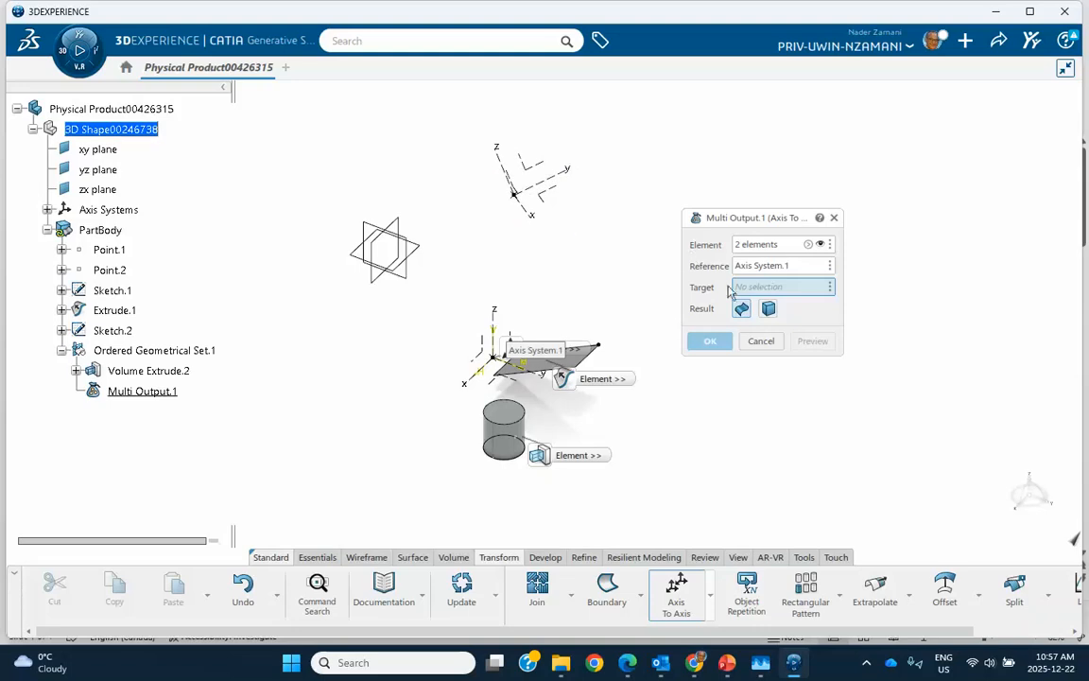
left_click(554, 188)
left_click(715, 342)
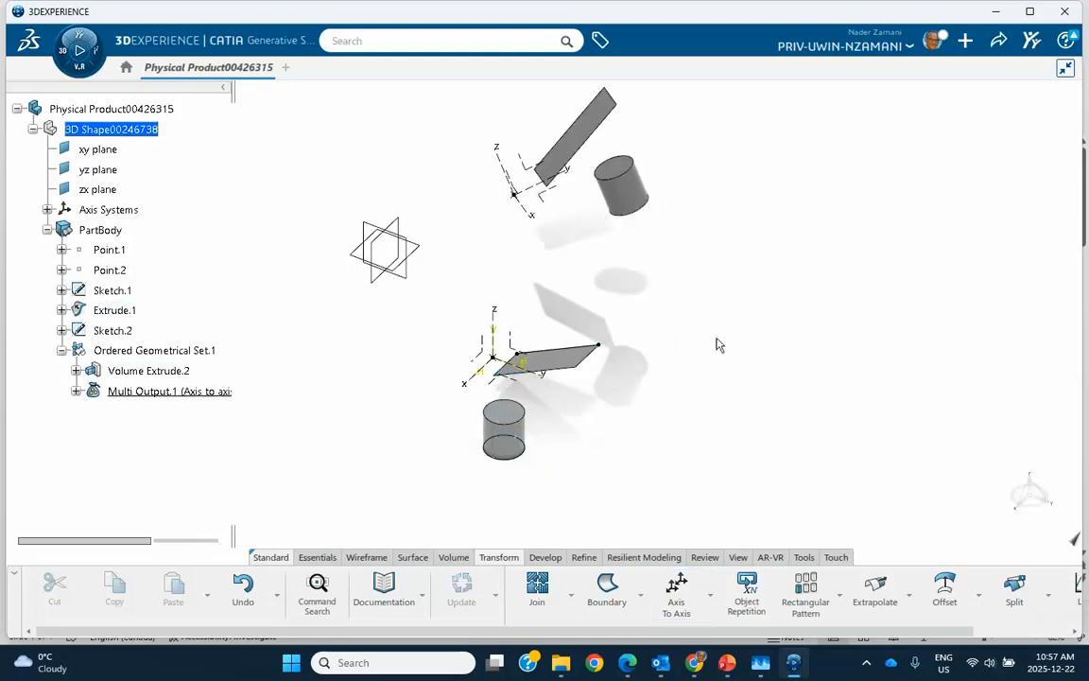
Delete the transformed cylinder from the multi-output Axis To Axis result and undo that deletion
middle_click_drag(694, 385, 790, 378)
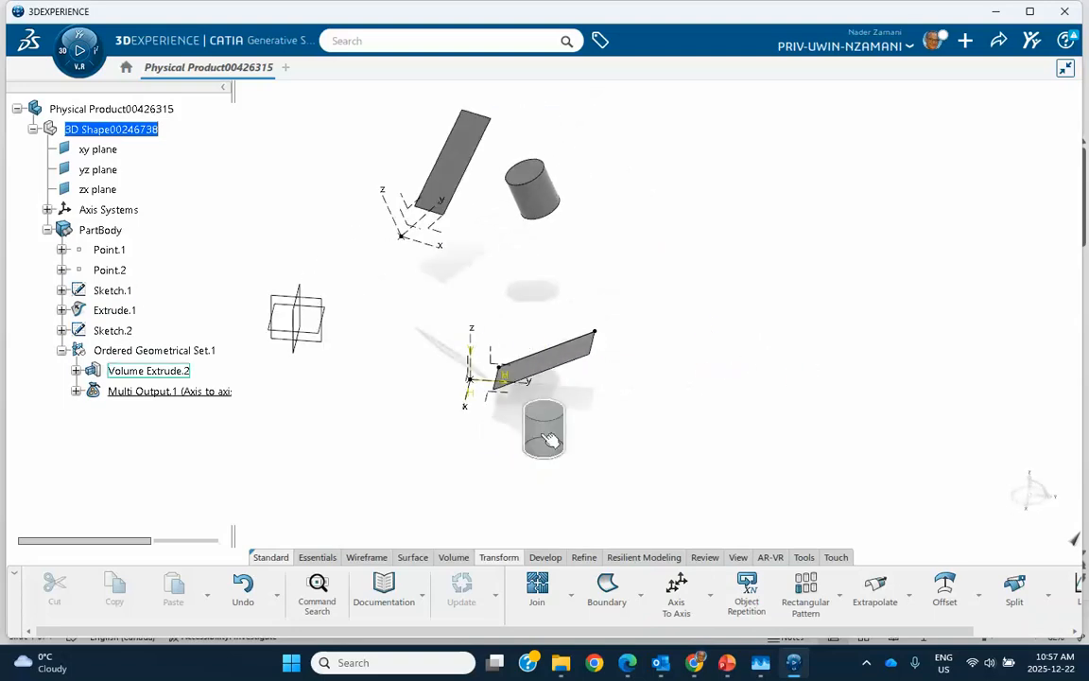
middle_click_drag(690, 365, 814, 340)
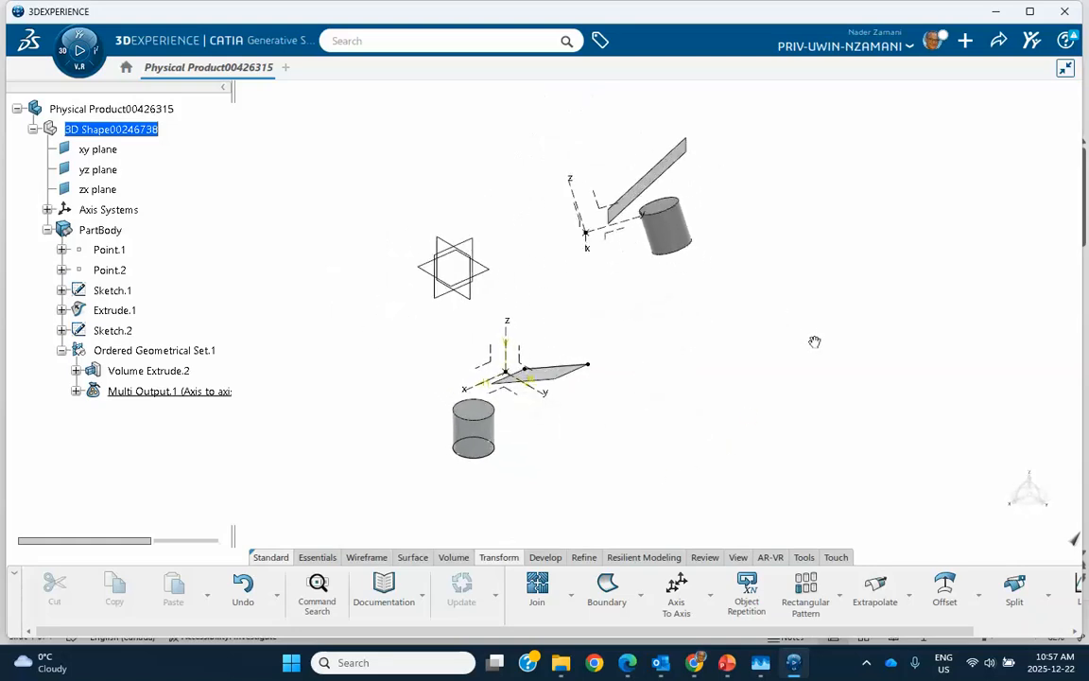
left_click(76, 391)
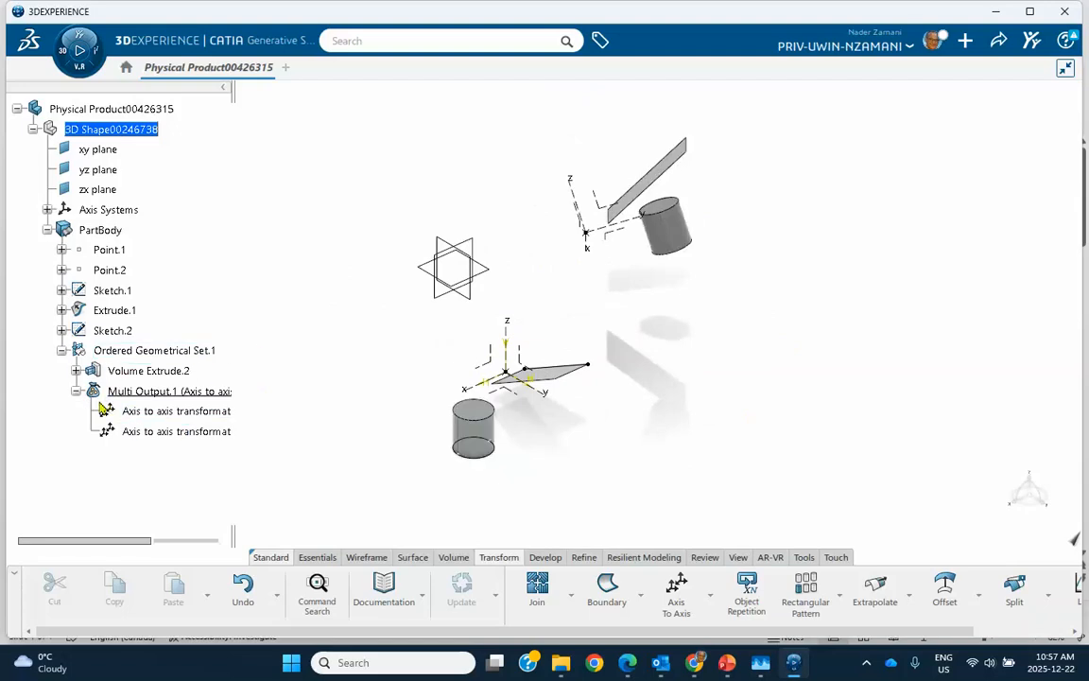
right_click(183, 439)
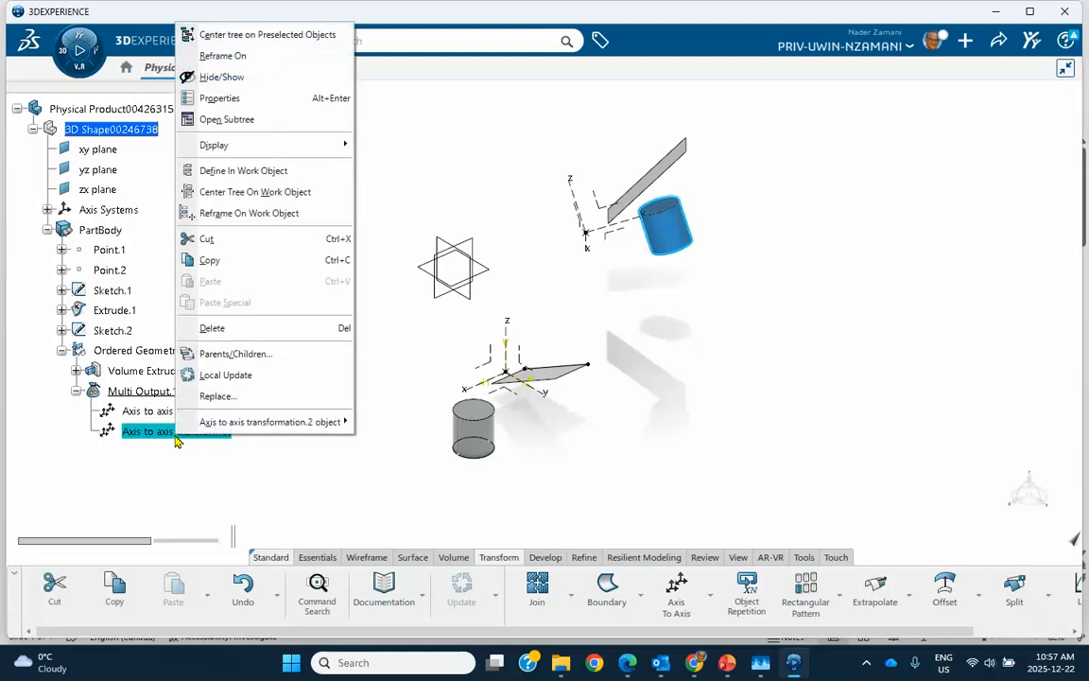
left_click(217, 328)
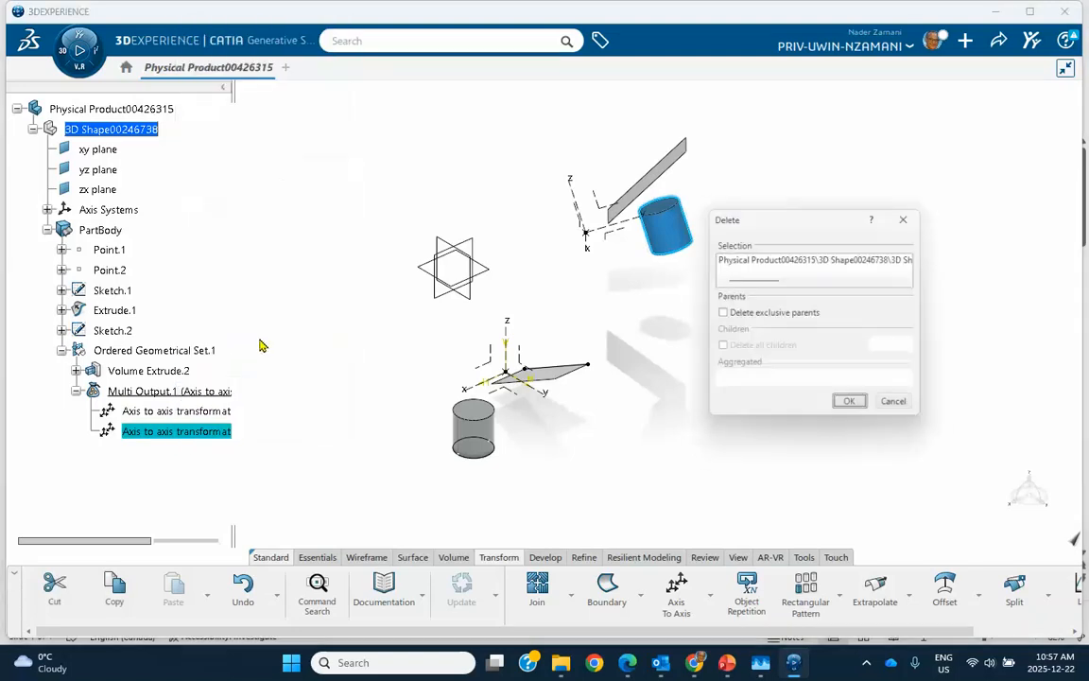
left_click(853, 408)
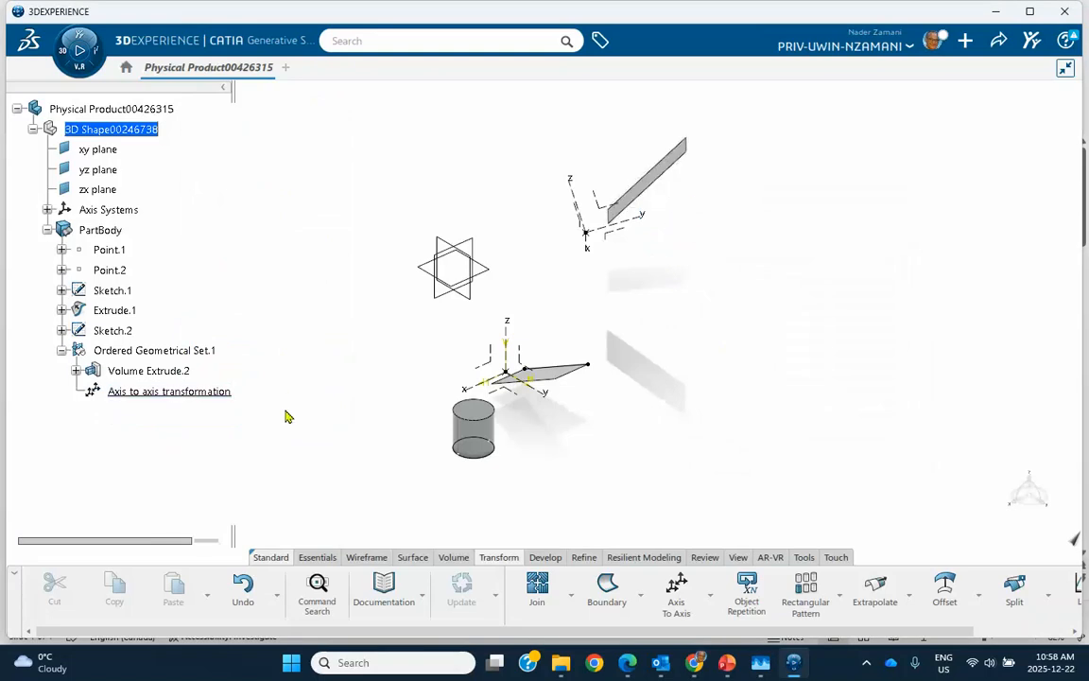
key("ctrl+z")
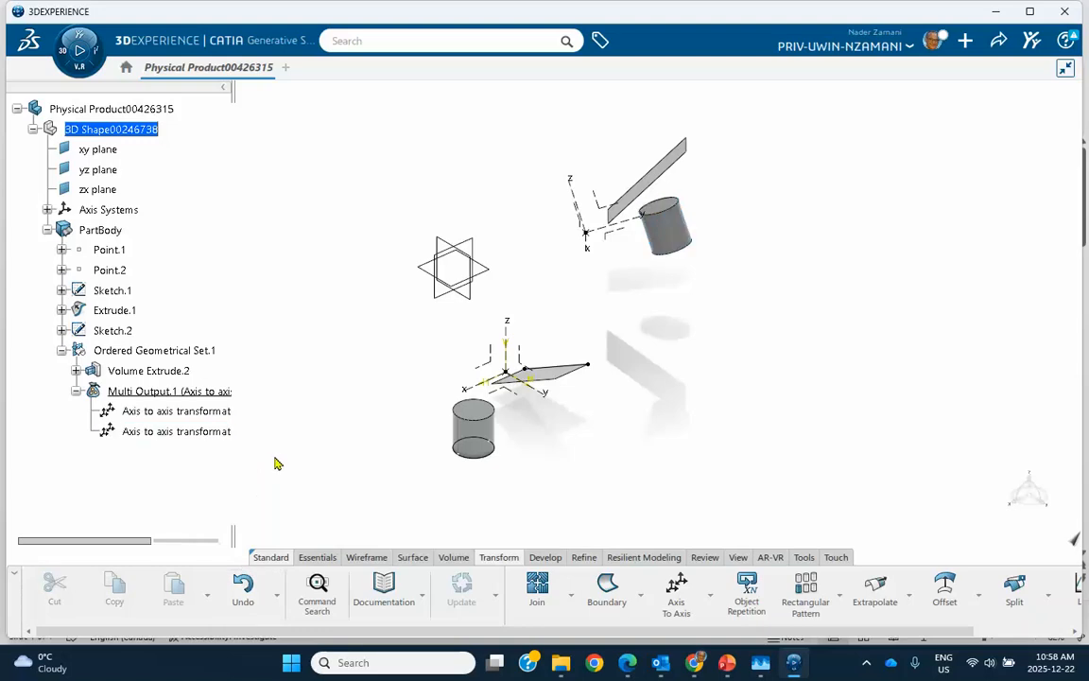
Delete the transformed surface from the multi-output Axis To Axis result and undo that deletion
right_click(212, 413)
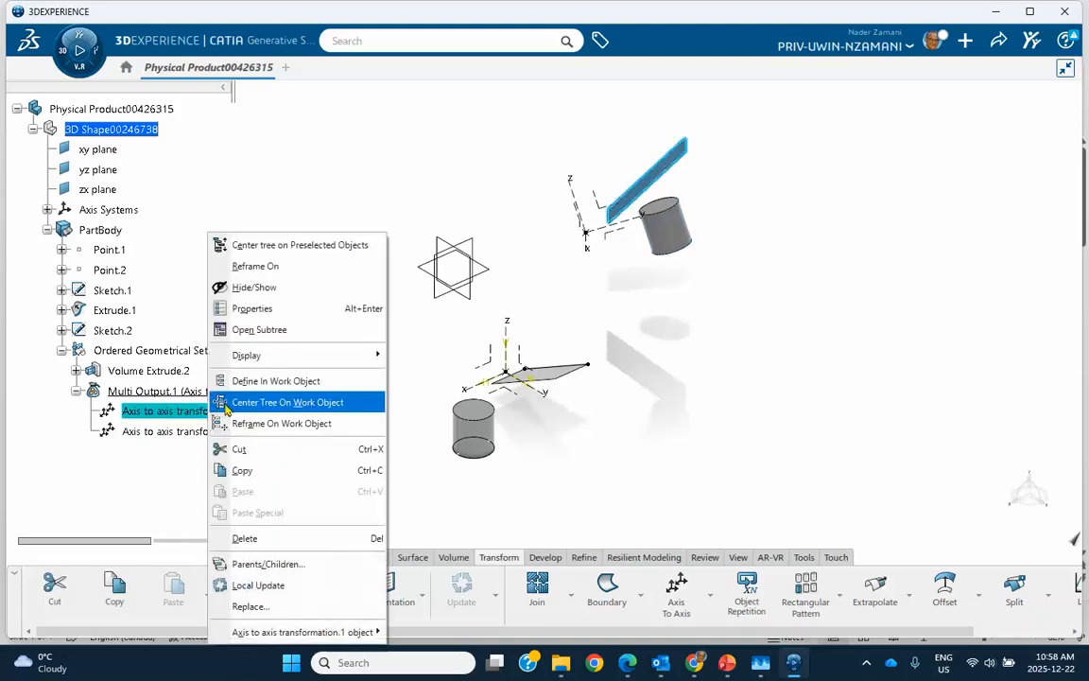
left_click(246, 538)
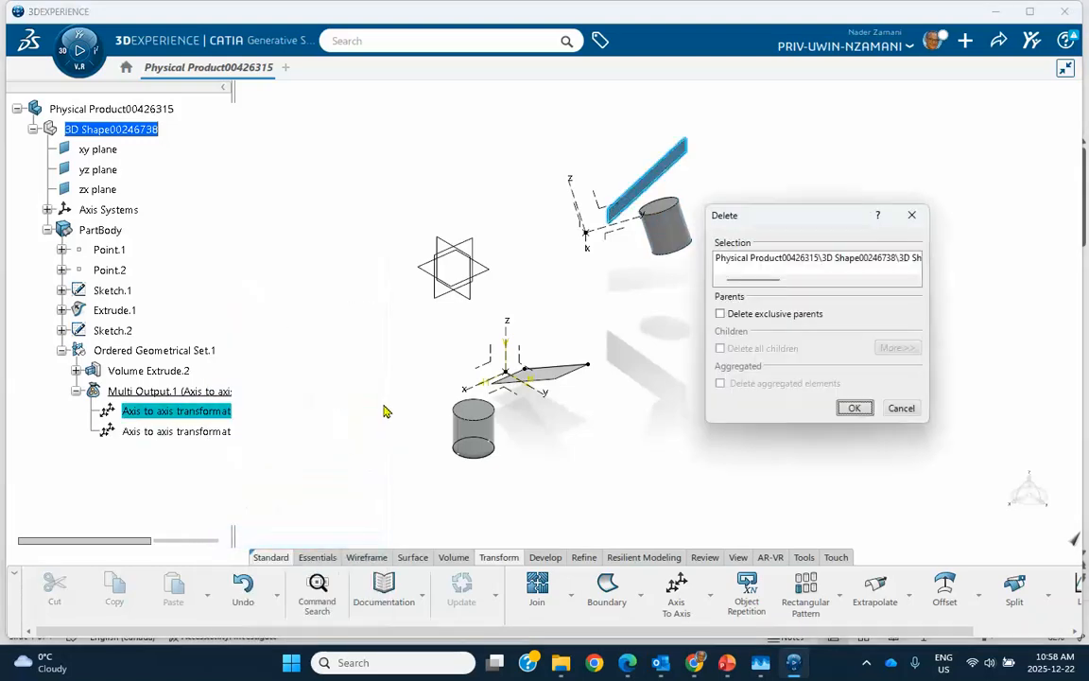
left_click(848, 408)
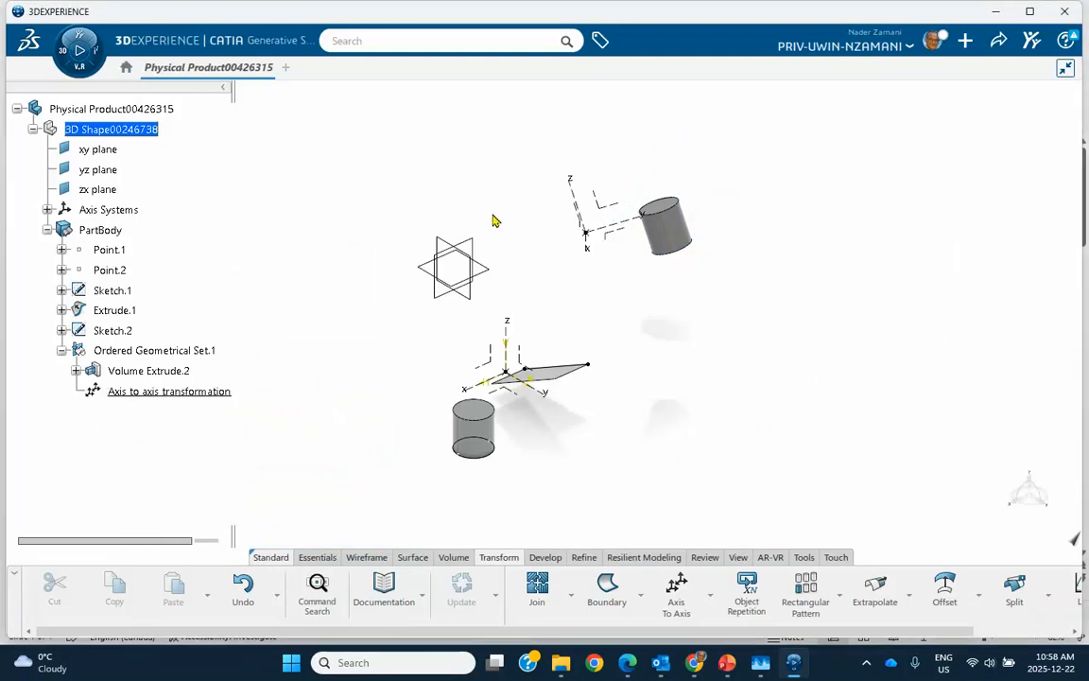
left_click(243, 589)
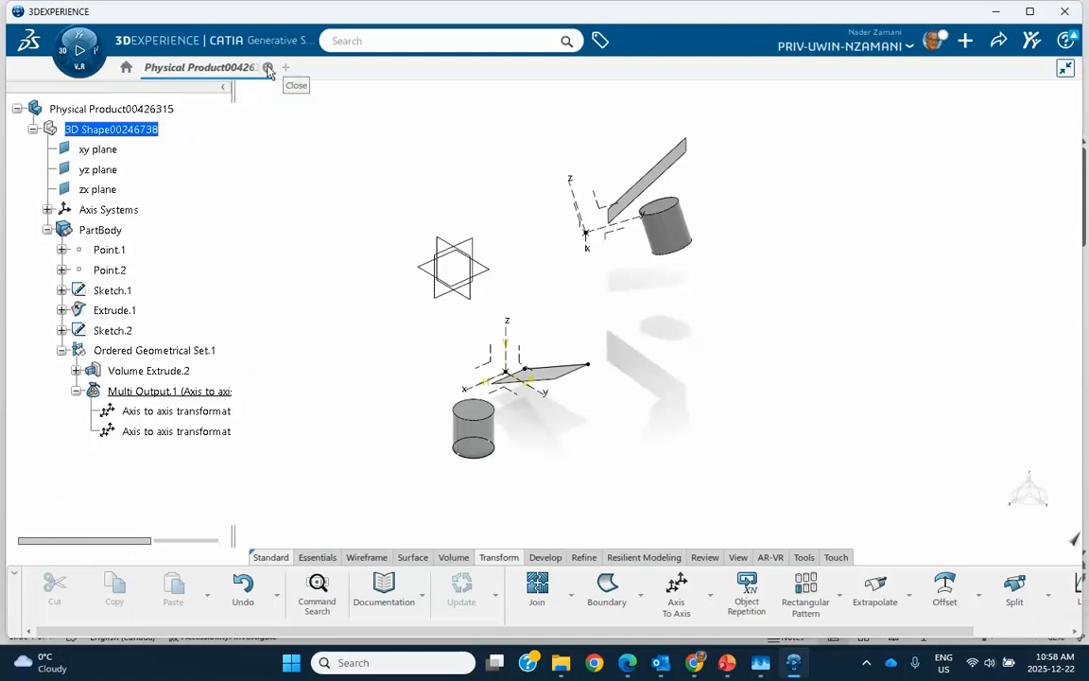
Close the current physical product and start a new part in Part Design
left_click(268, 68)
left_click(590, 383)
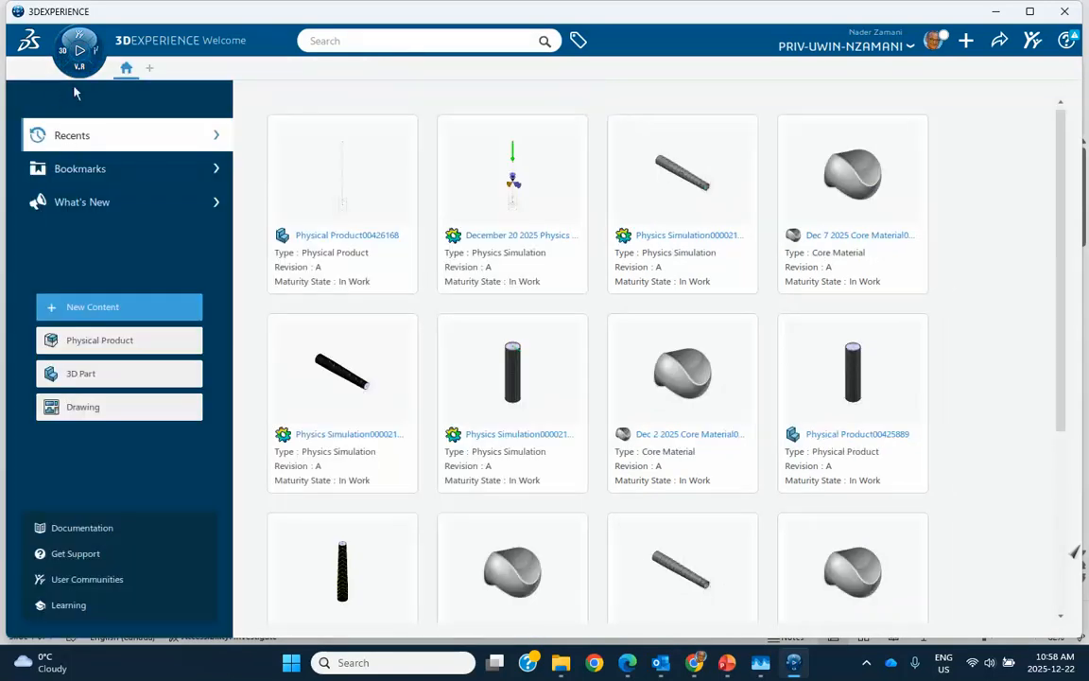
left_click(76, 52)
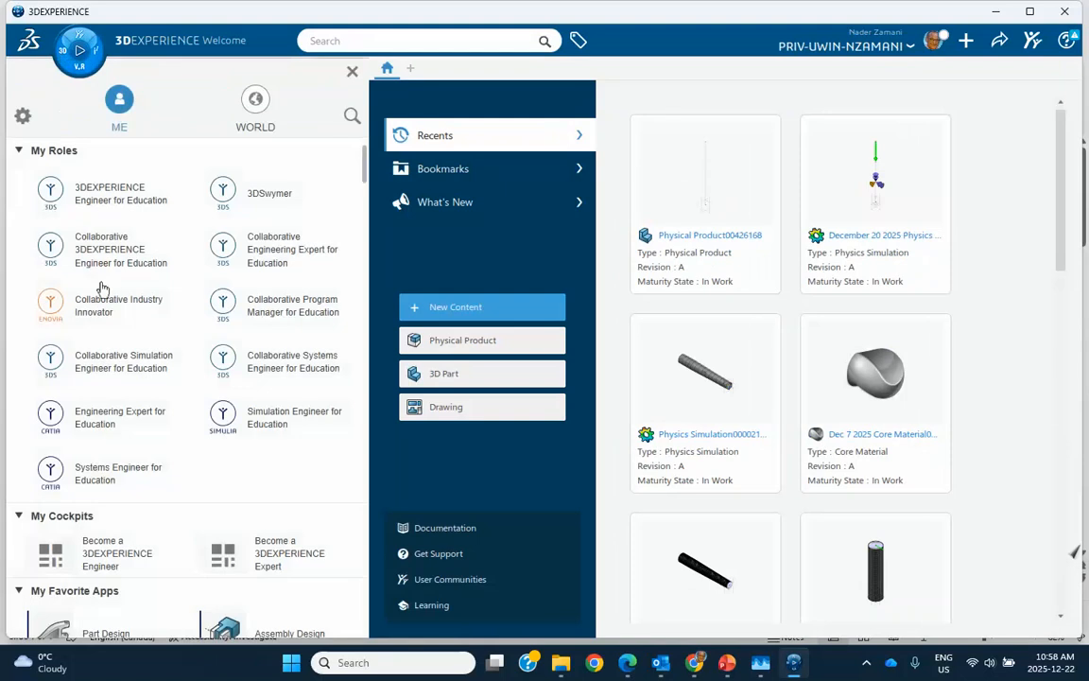
scroll(104, 312, "down", 5)
left_click(104, 382)
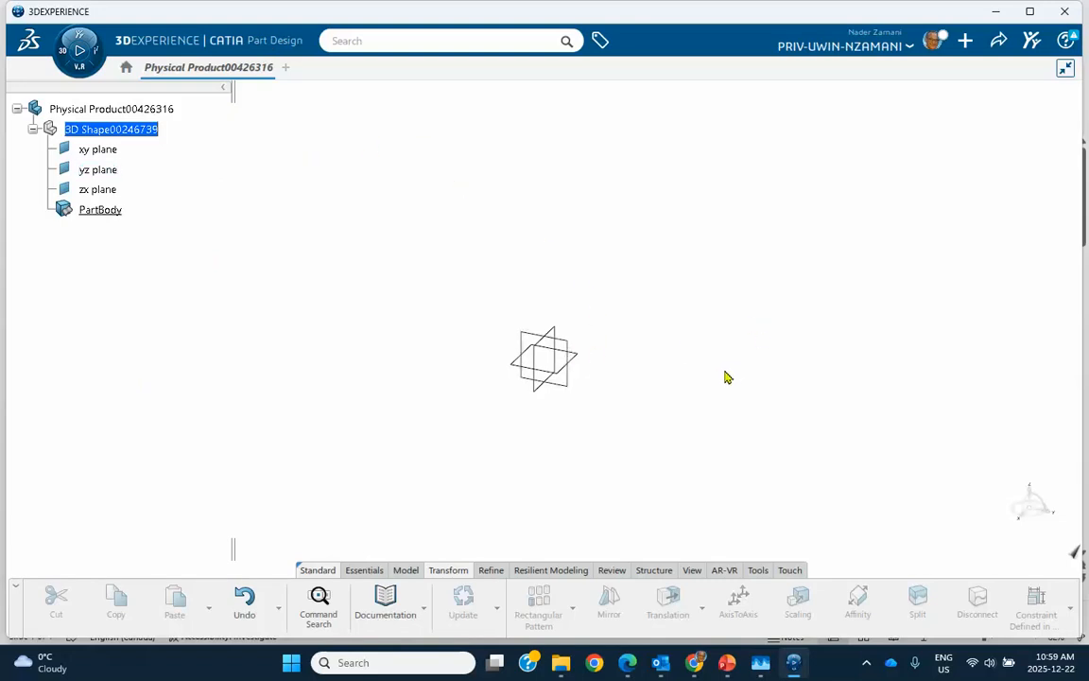
Create a coordinate point at X 100 mm, Y 100 mm and Z 0 mm from the default origin
middle_click_drag(733, 386, 518, 387)
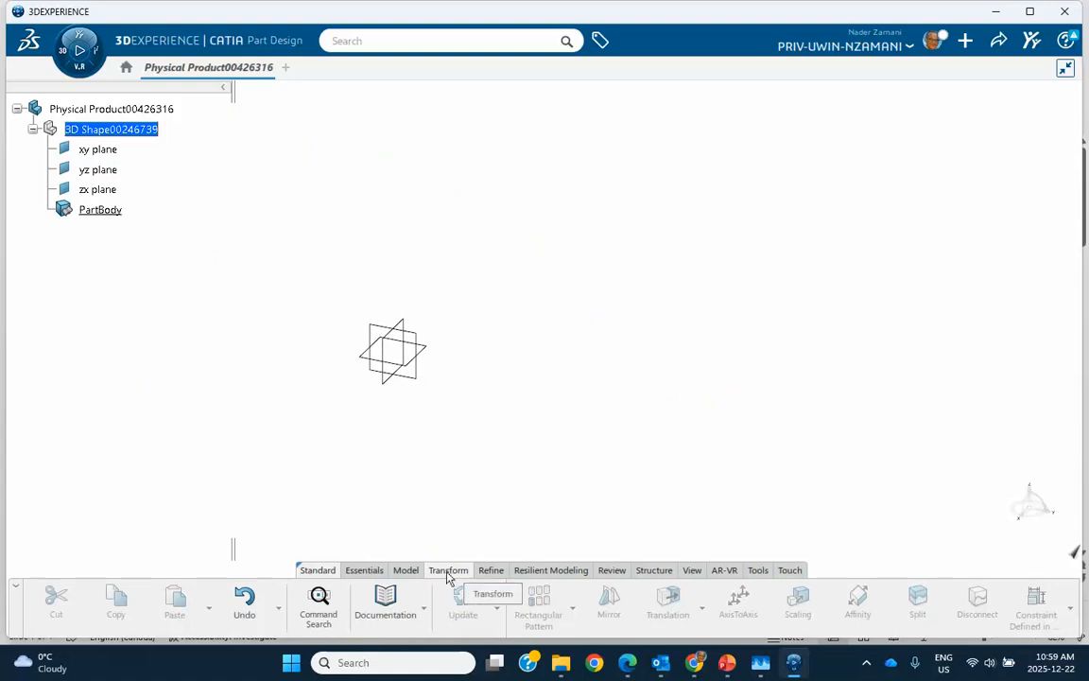
left_click(364, 570)
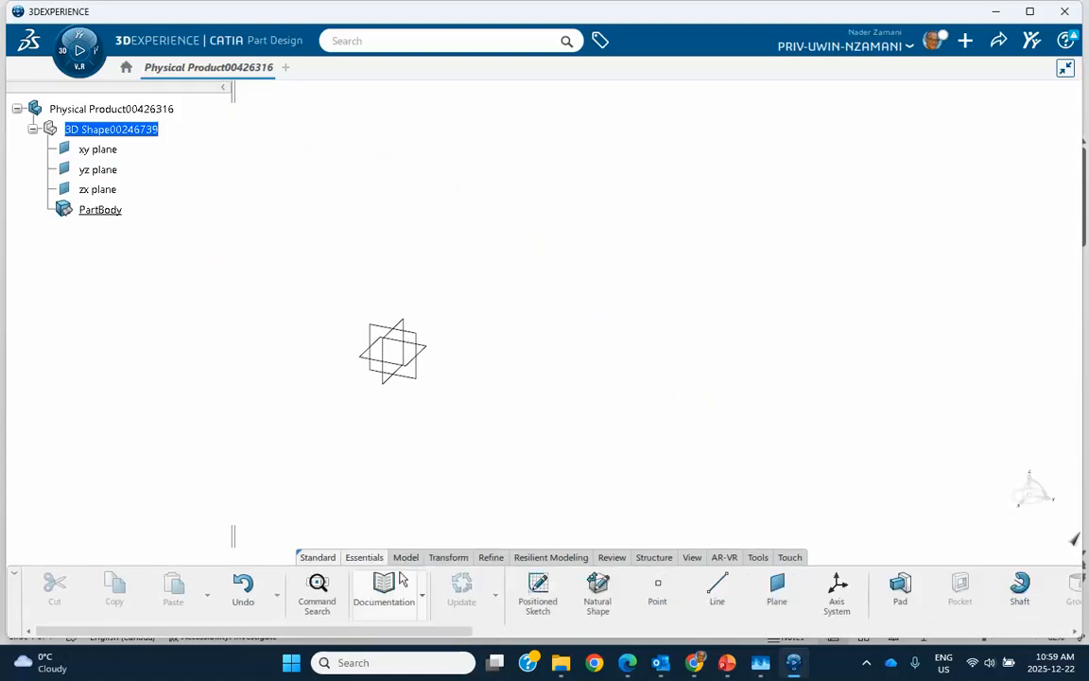
left_click(655, 586)
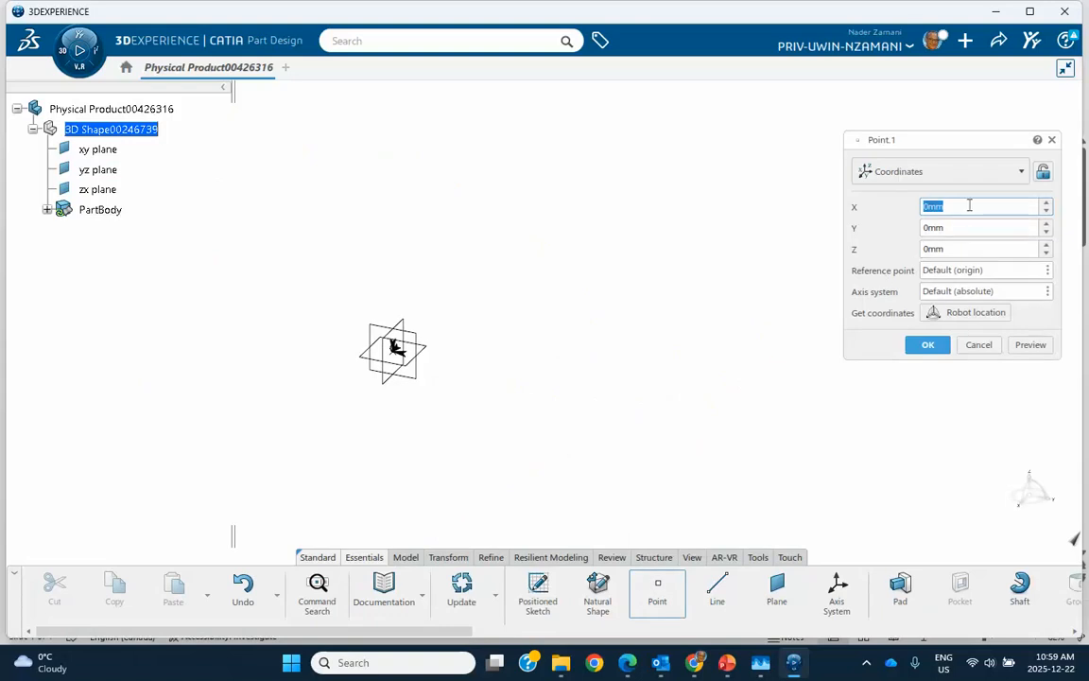
type("100")
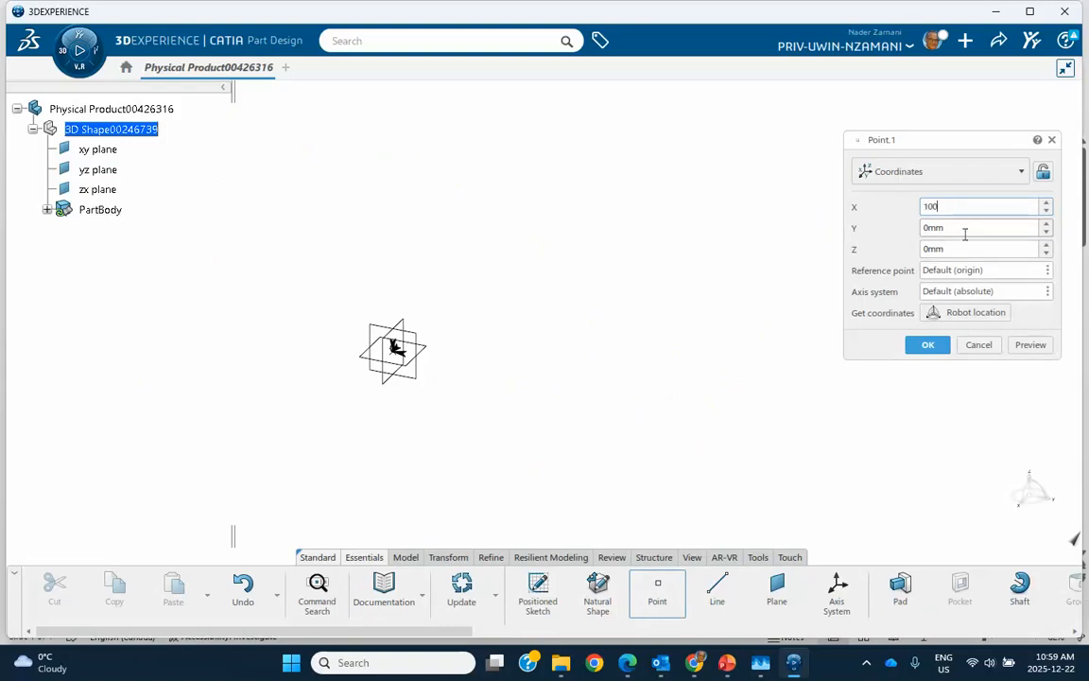
key("Tab")
type("10")
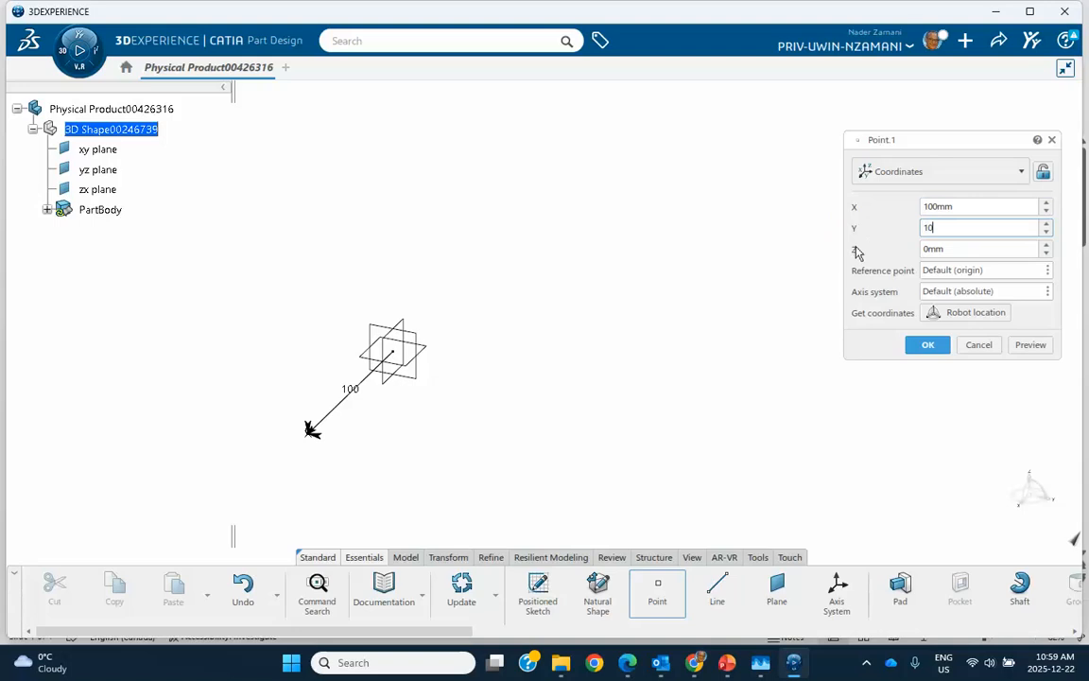
type("0")
left_click(928, 346)
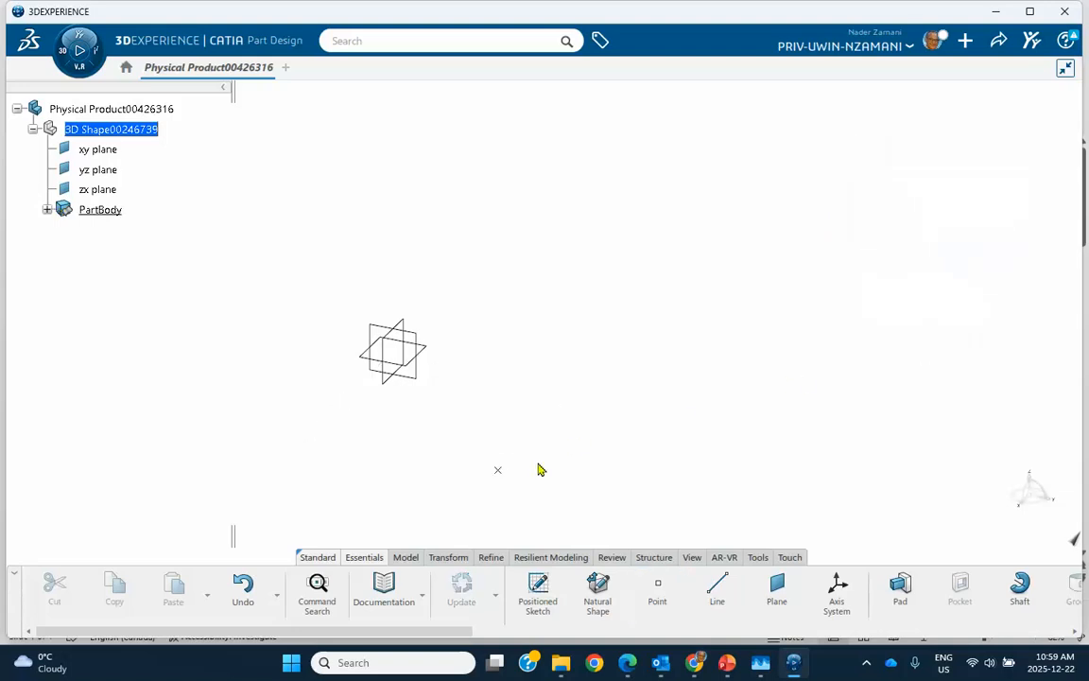
Create a standard axis system with its origin at the new point
left_click(836, 588)
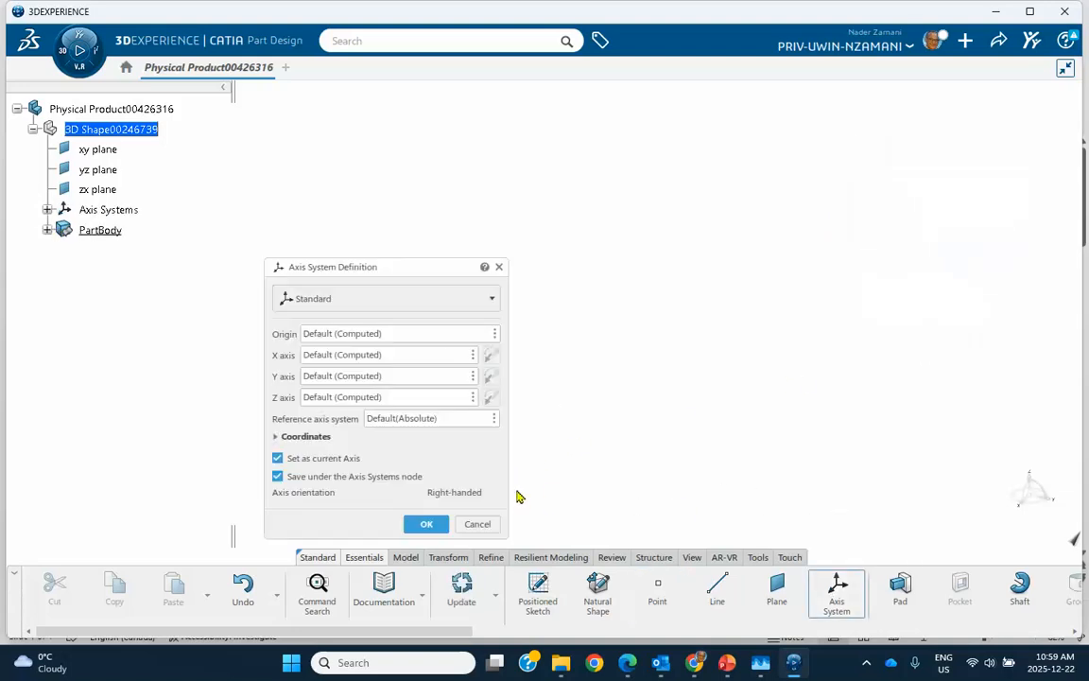
left_click_drag(412, 271, 778, 221)
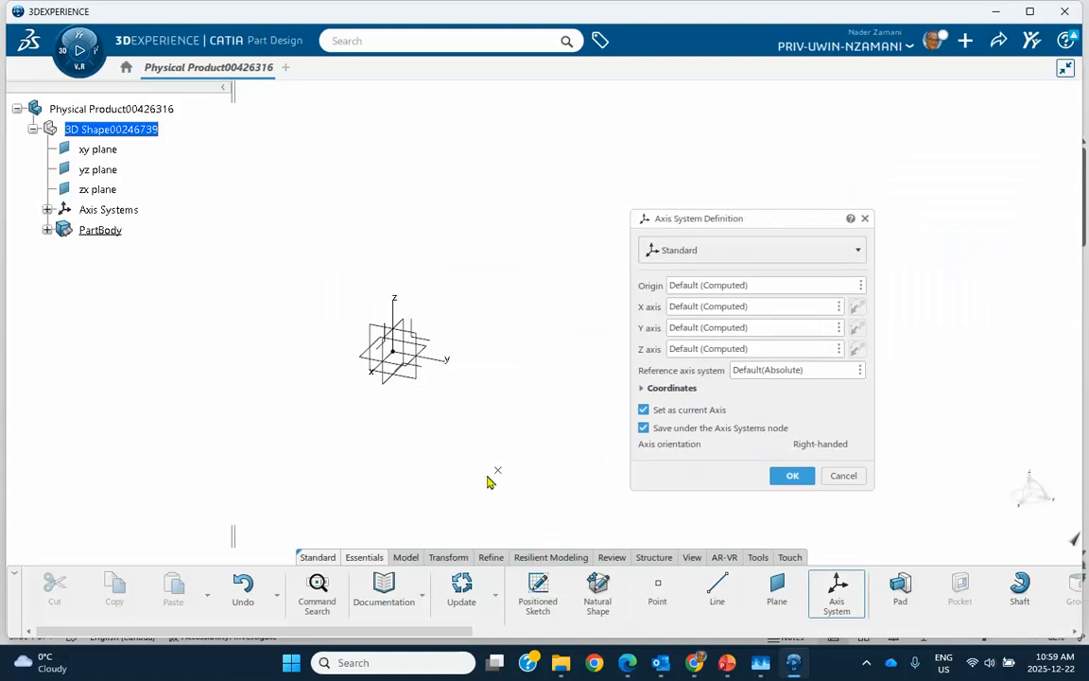
left_click(500, 470)
left_click(788, 475)
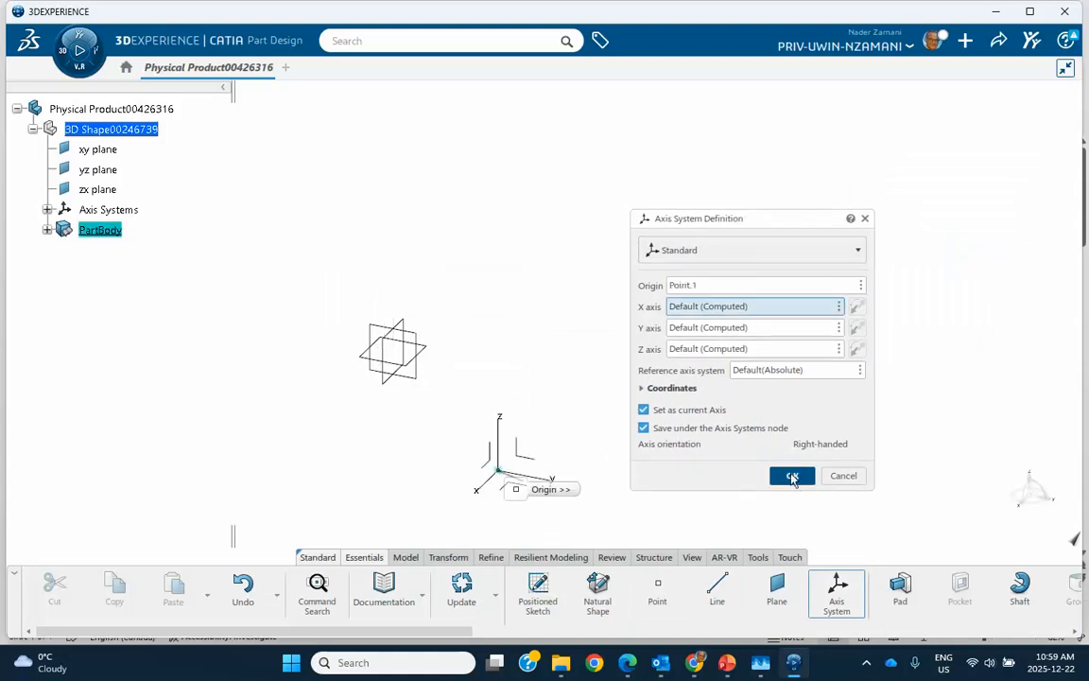
Set Axis System.1 as not current so that points are referenced to the absolute axes
middle_click_drag(651, 325, 575, 308)
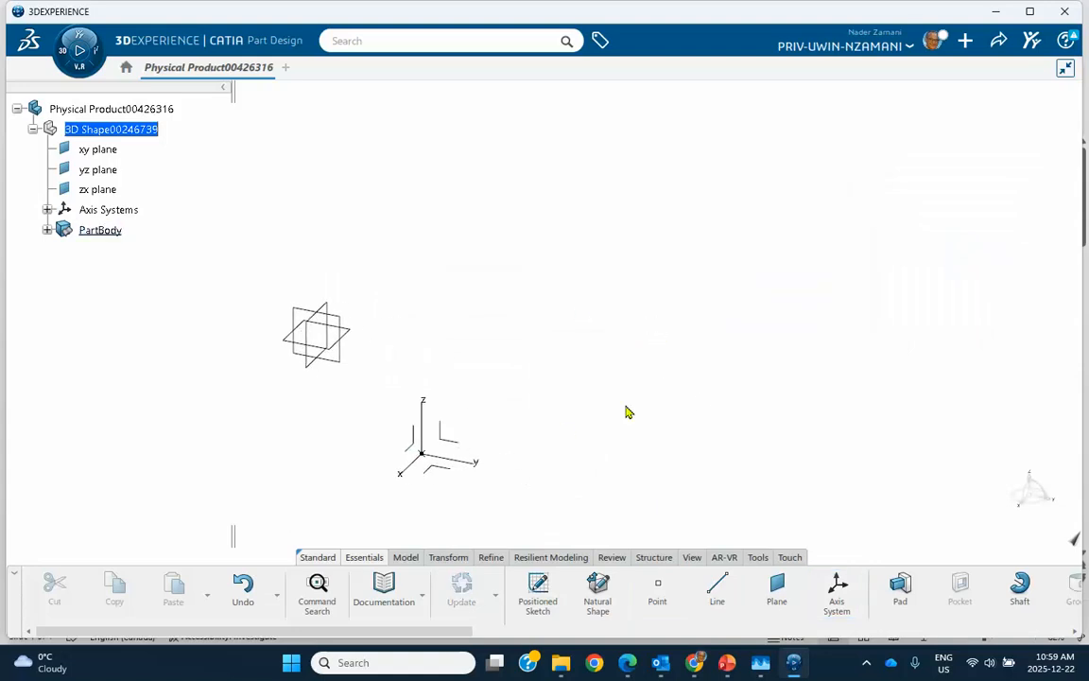
left_click(658, 586)
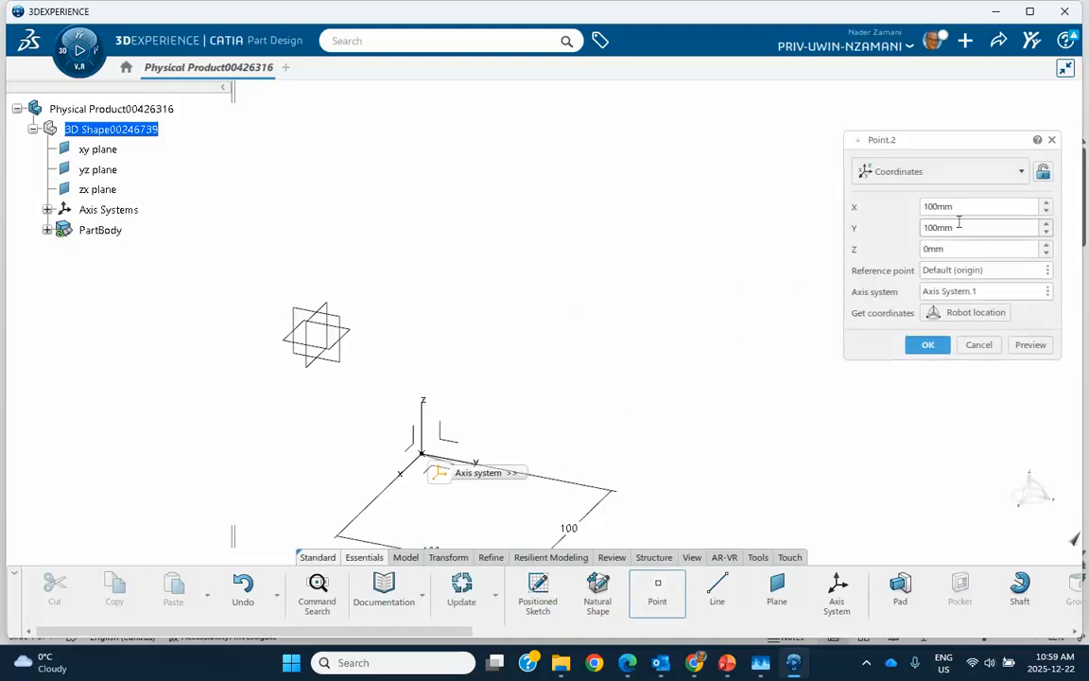
left_click(979, 344)
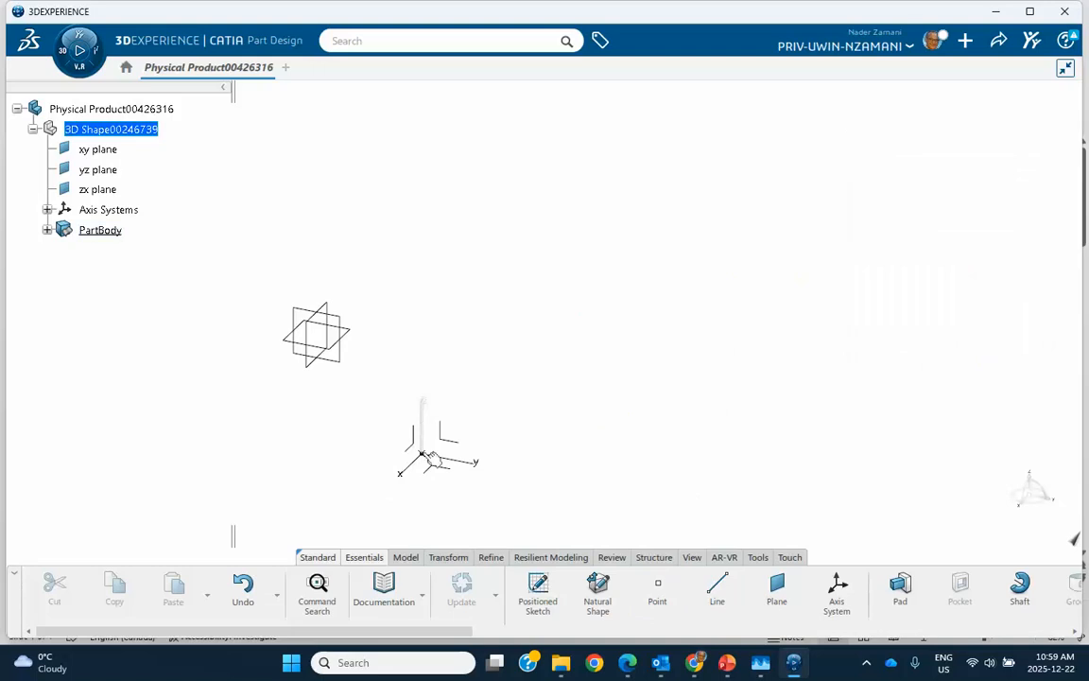
right_click(423, 421)
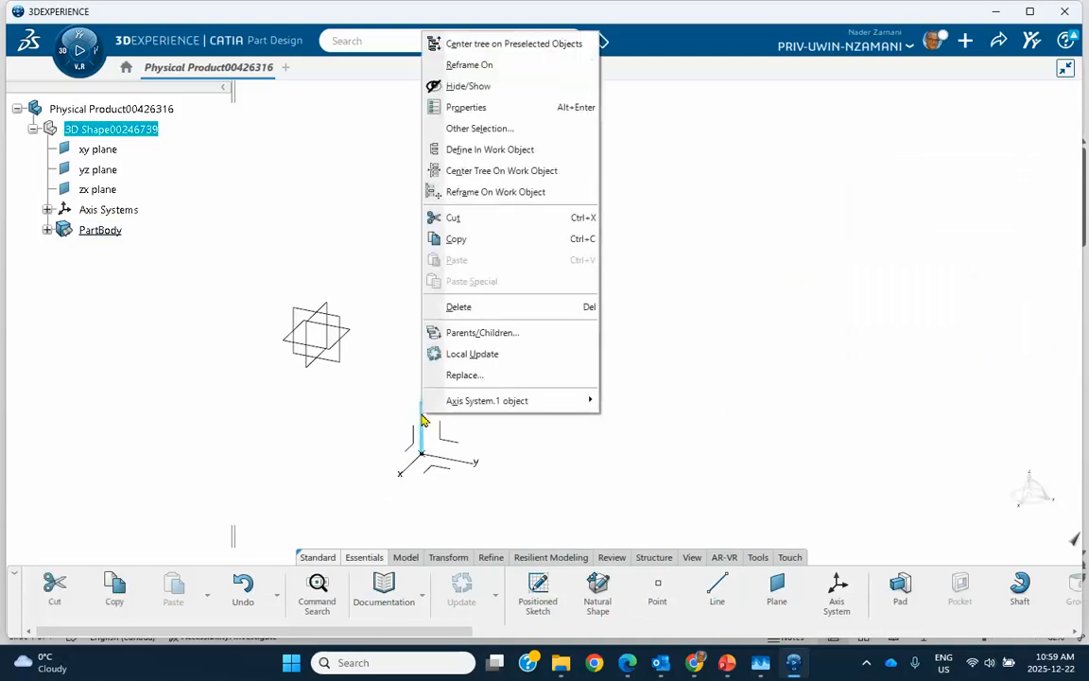
mouse_move(511, 401)
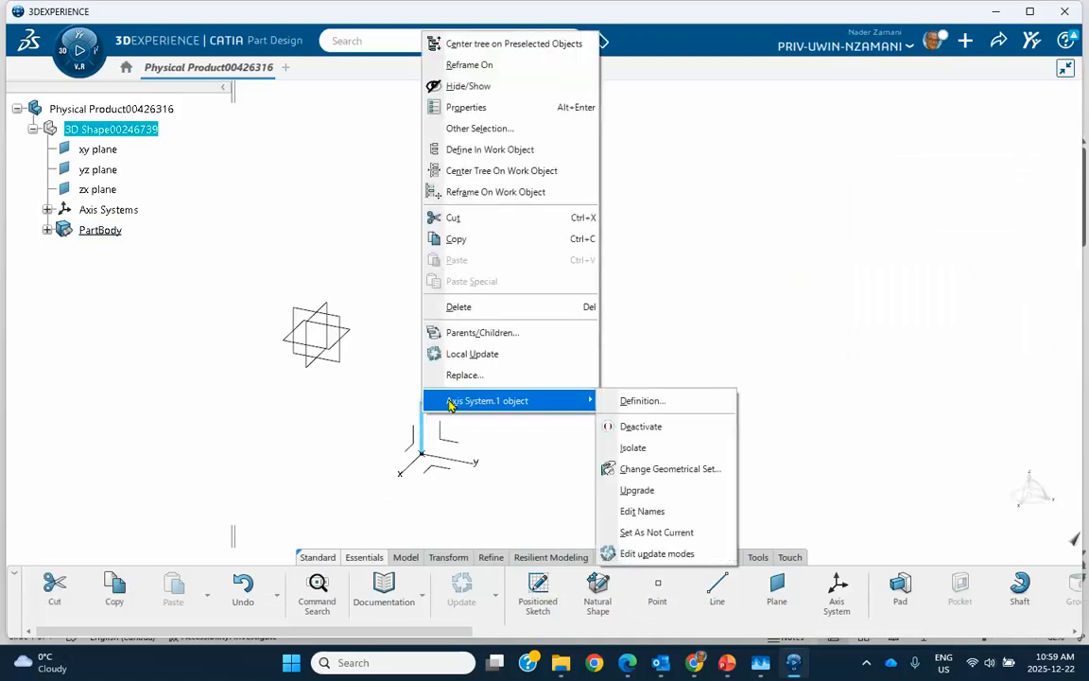
left_click(633, 533)
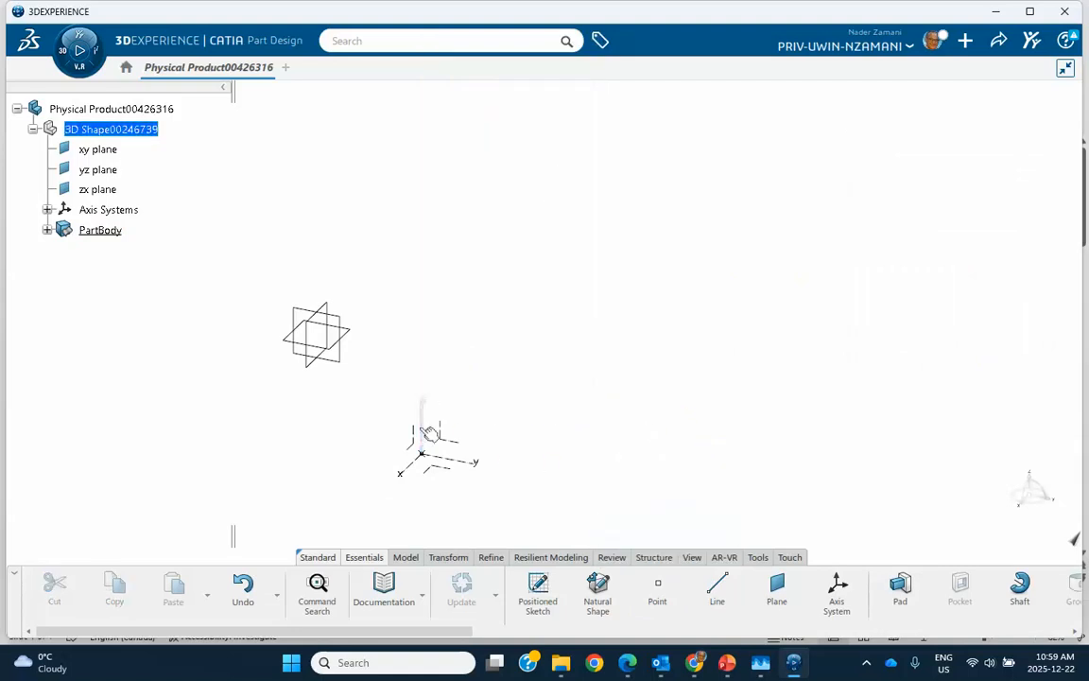
Create a second coordinate point at X -100 mm, Y 100 mm and Z 100 mm relative to the absolute axes
left_click(658, 586)
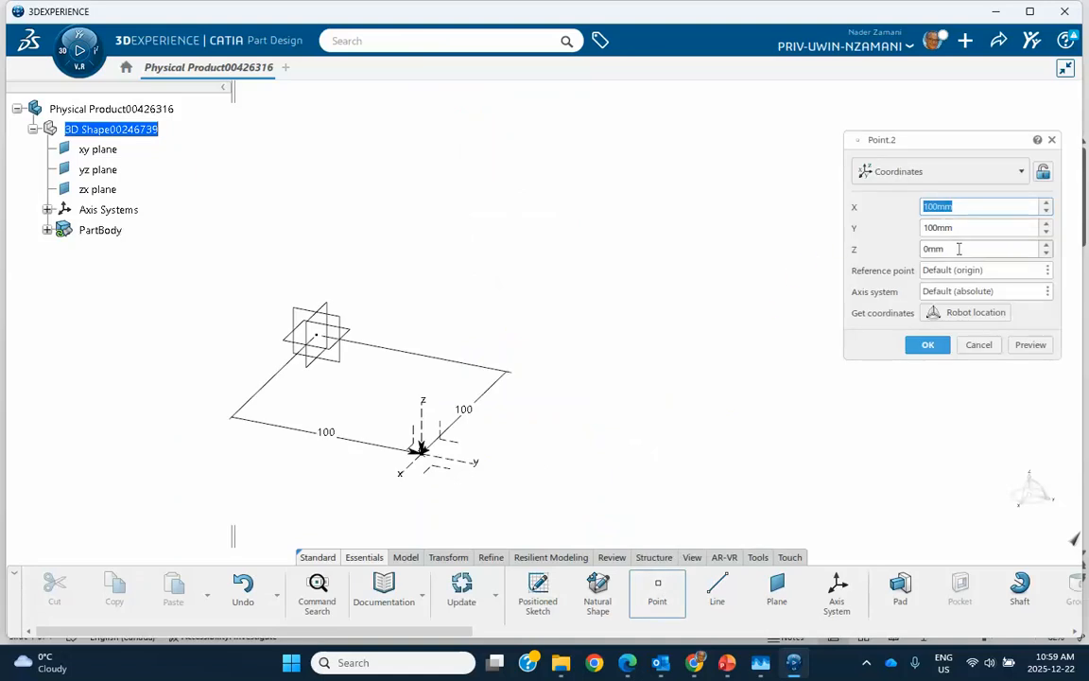
left_click(959, 249)
type("100")
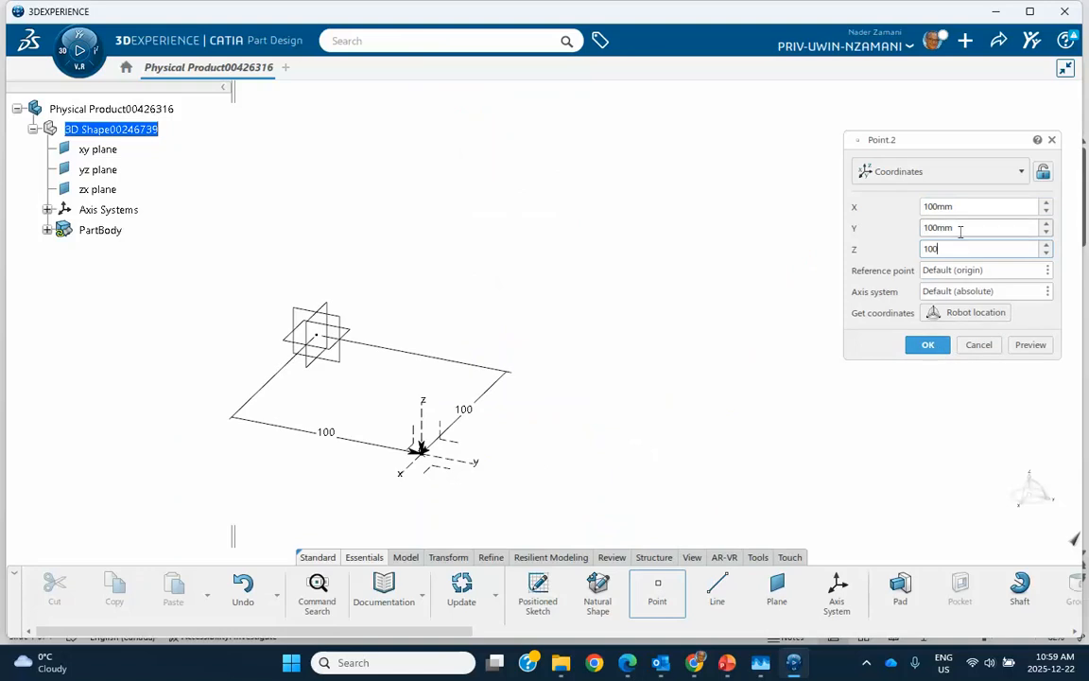
left_click(924, 208)
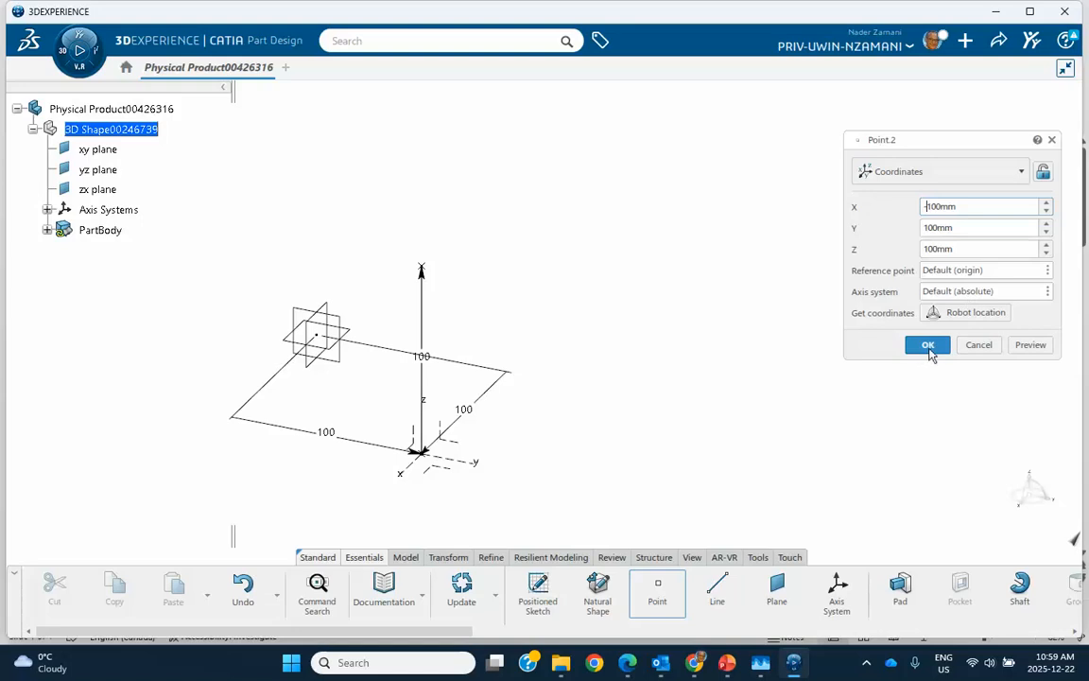
left_click(930, 346)
Create an Euler-angles axis system with its origin at the second point, setting Angle1 to 15 degrees and increasing Angle2 from zero
middle_click_drag(747, 301, 642, 301)
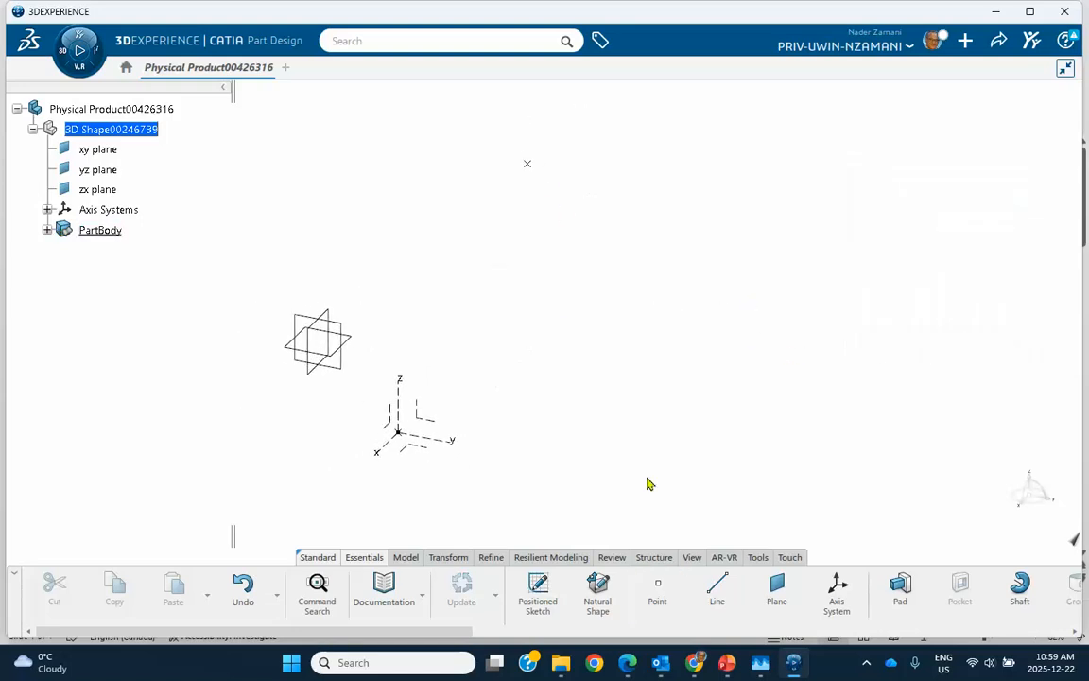
left_click(837, 591)
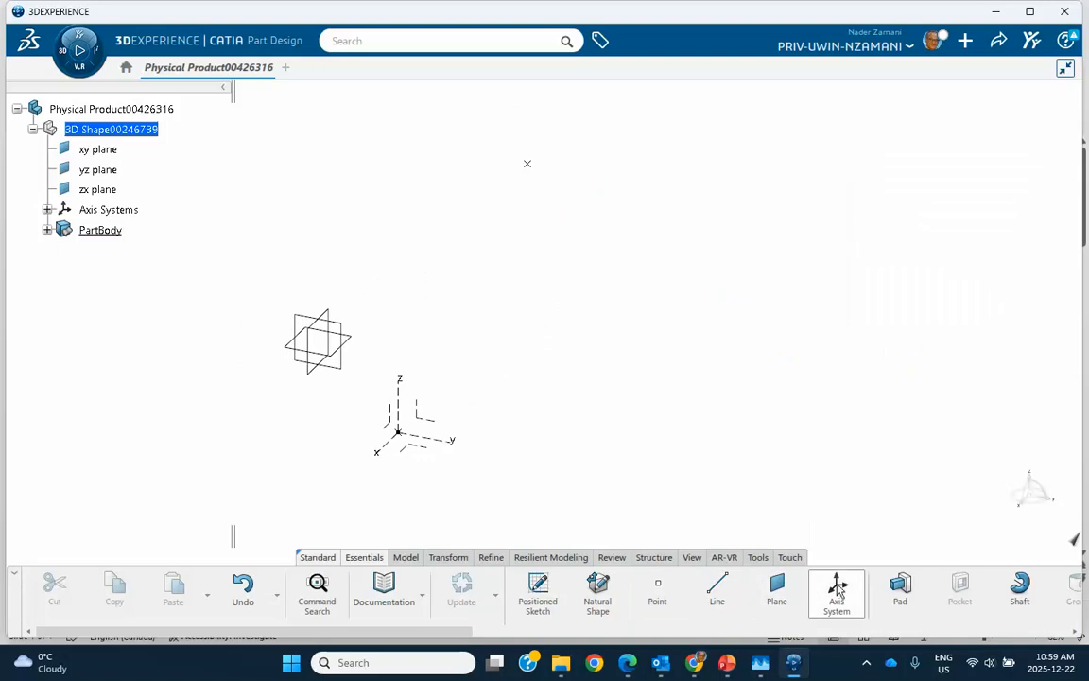
left_click(527, 165)
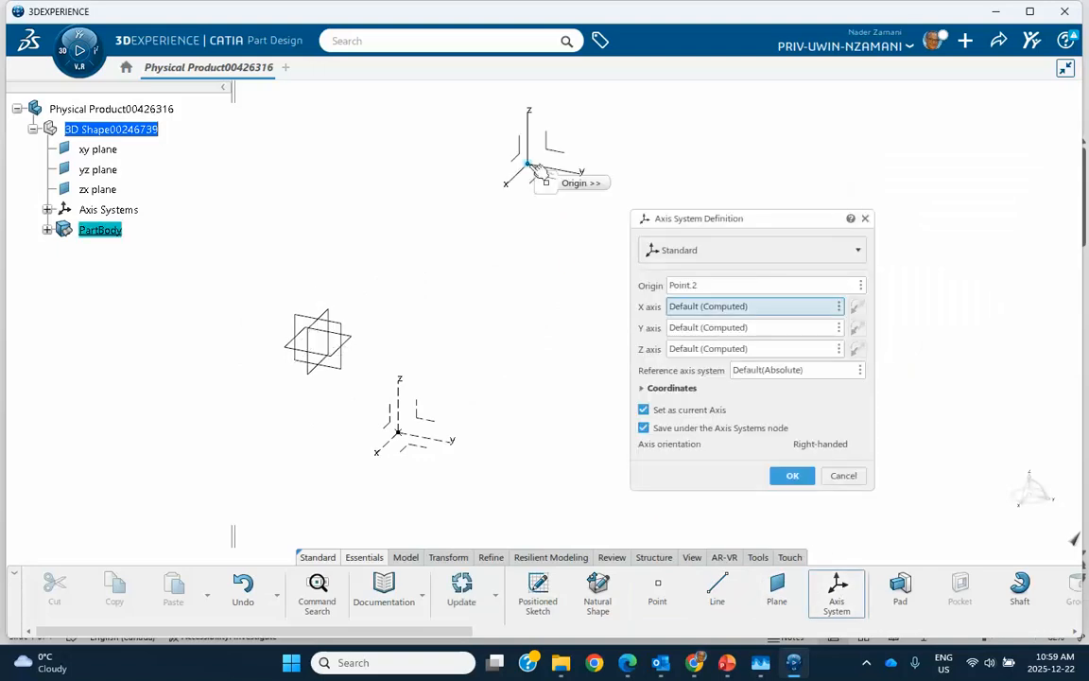
left_click(719, 250)
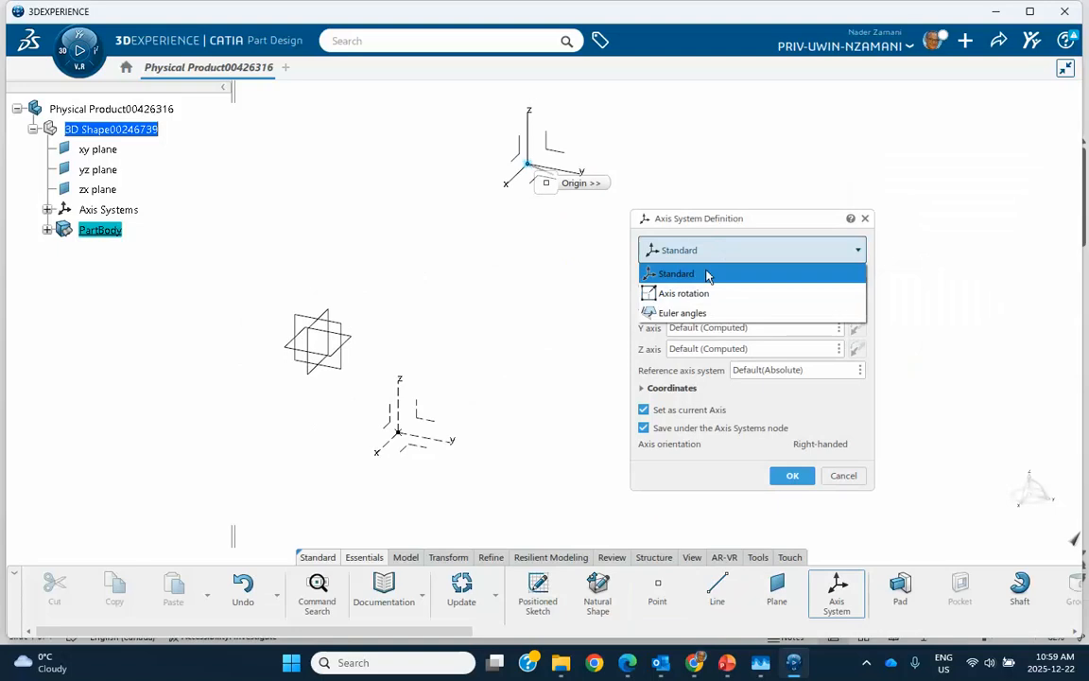
left_click(691, 312)
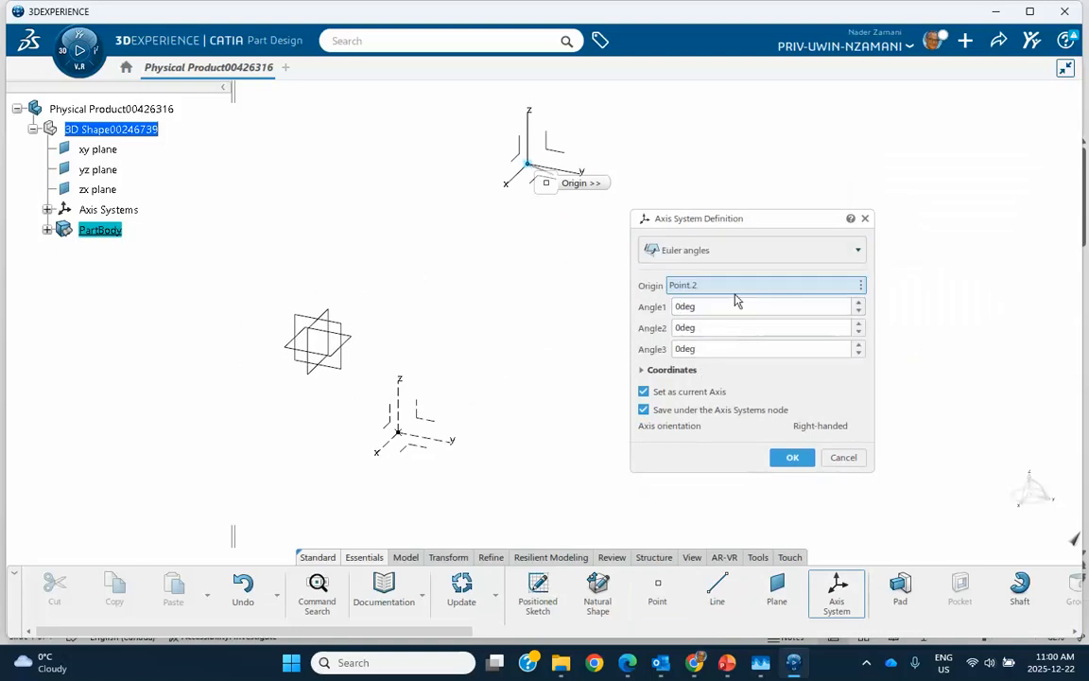
left_click(860, 303)
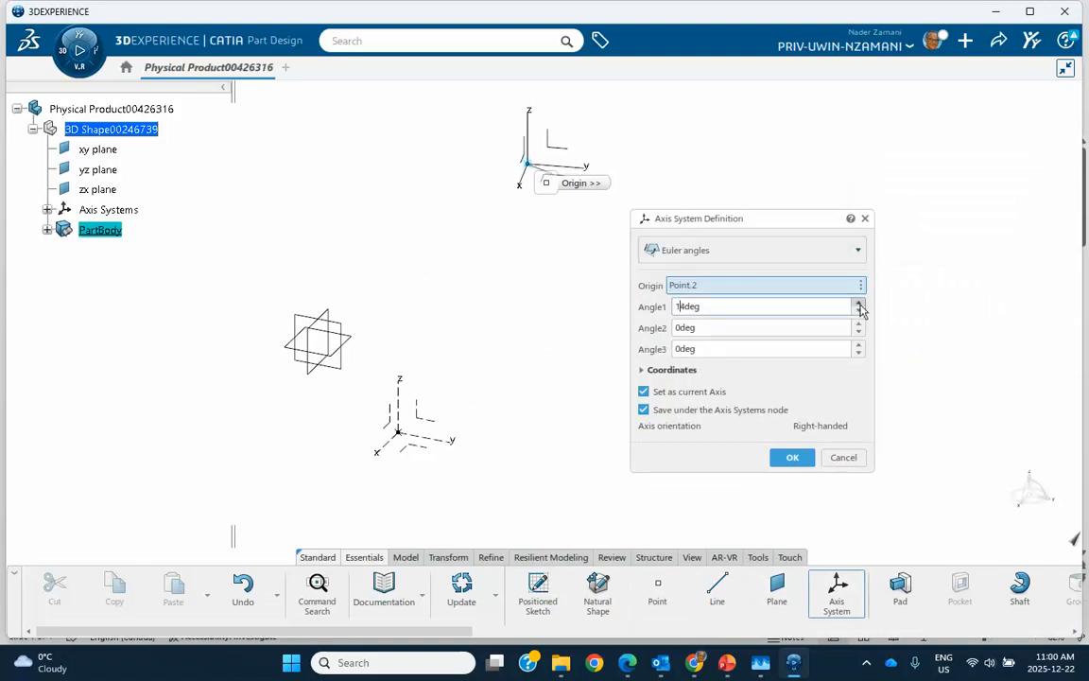
left_click(859, 324)
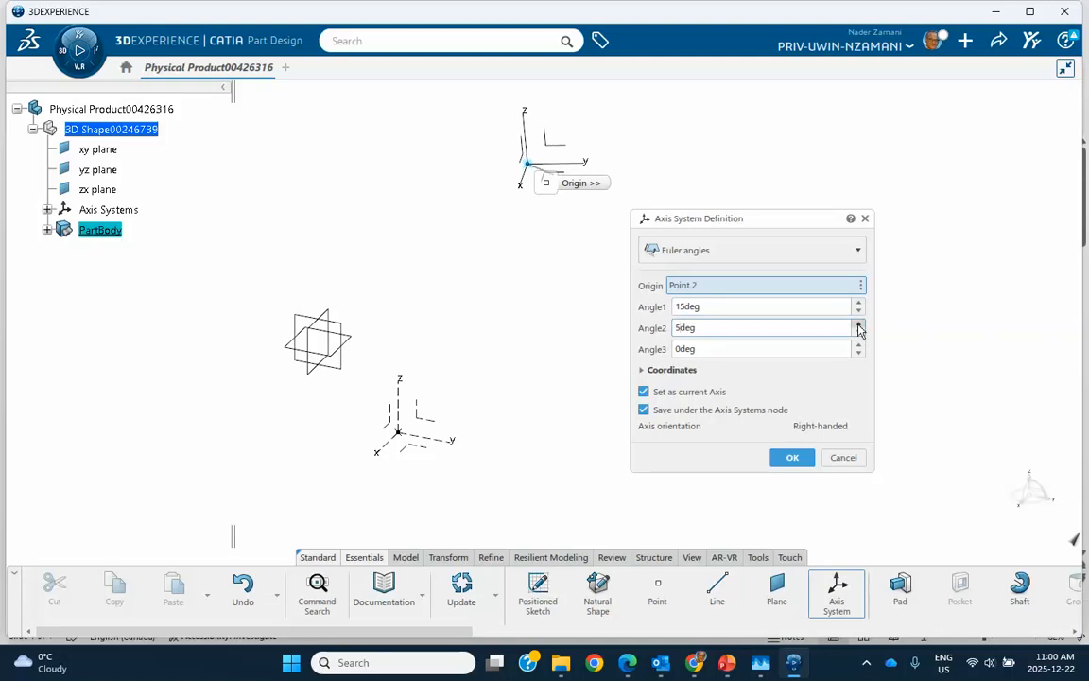
left_click(859, 324)
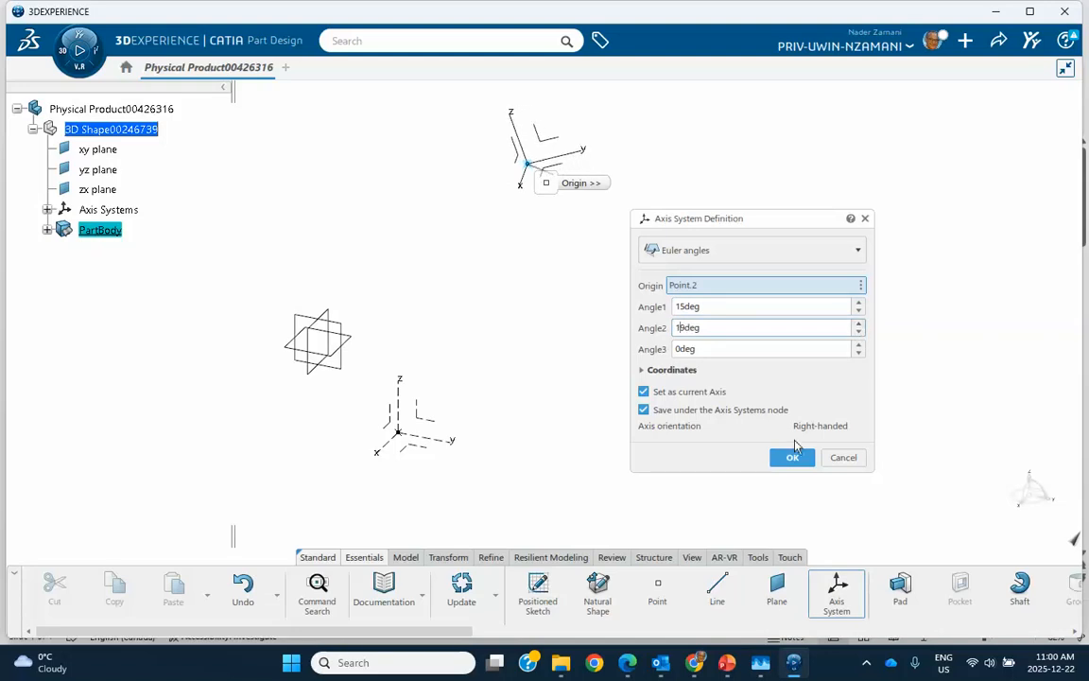
left_click(791, 456)
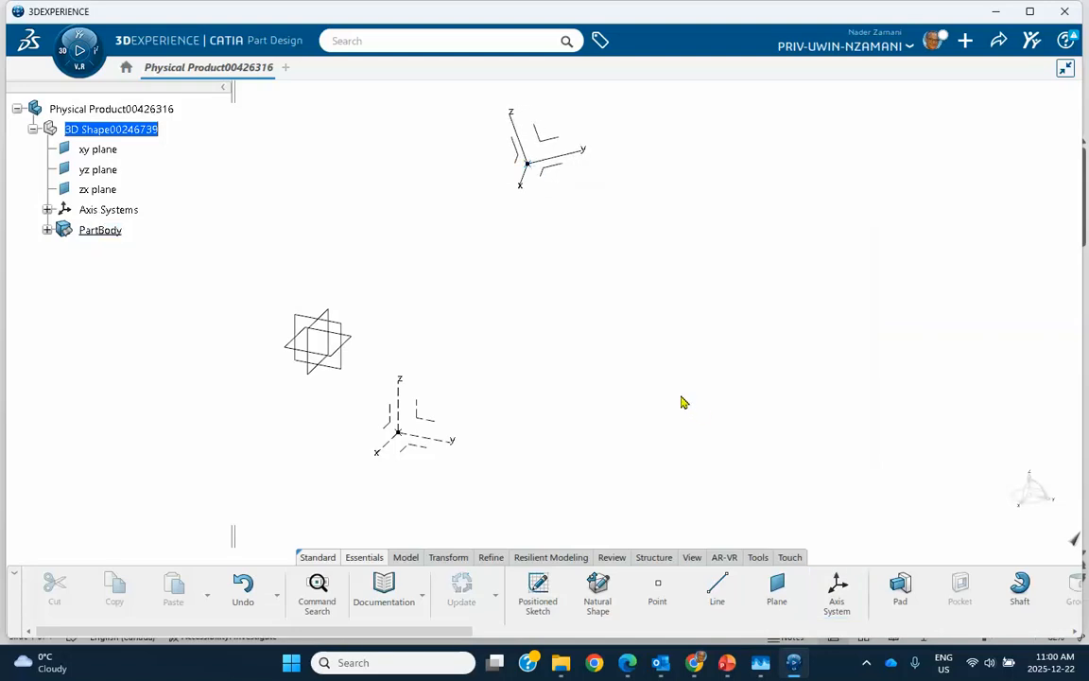
Set the tilted Axis System.2 as not current
right_click(552, 158)
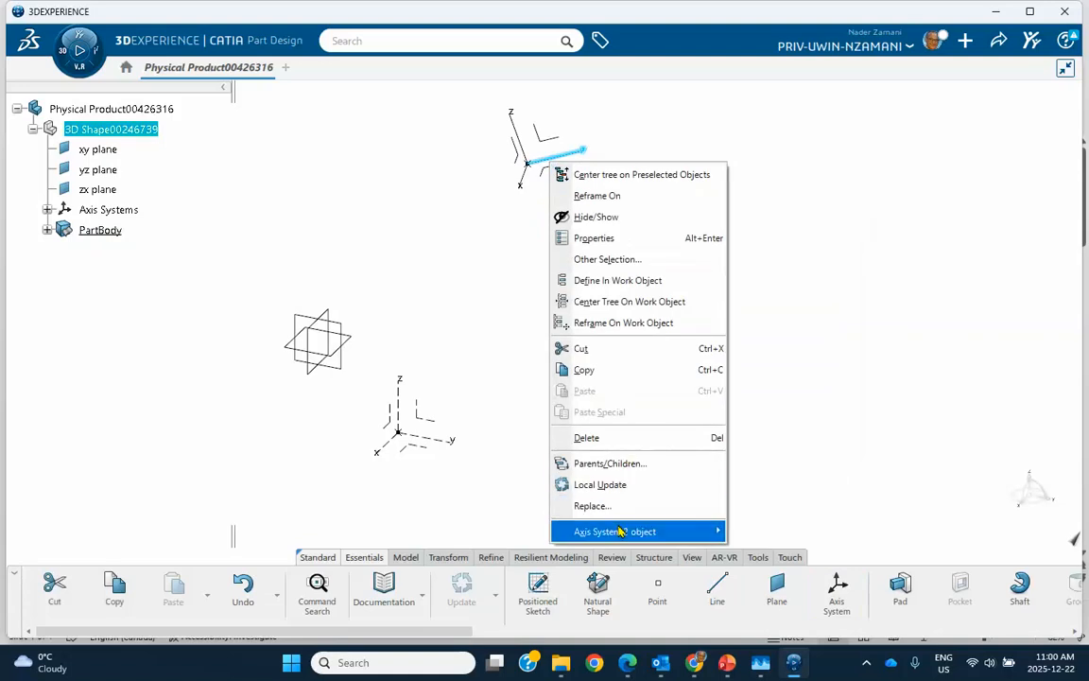
mouse_move(681, 531)
left_click(755, 517)
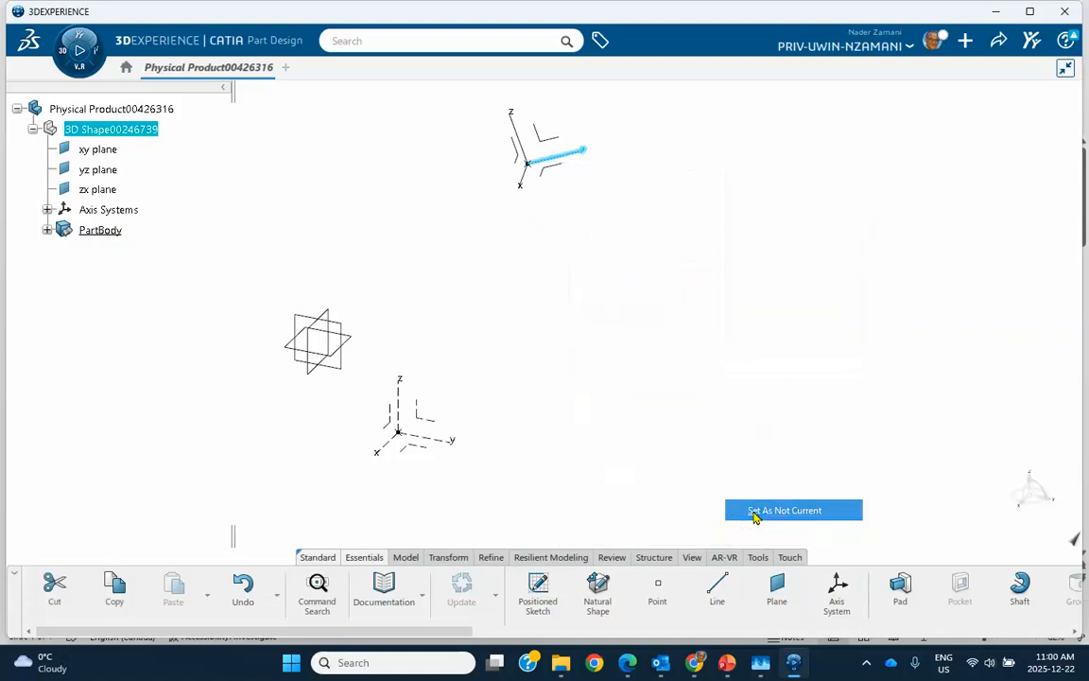
Sketch a circle on the xy plane of Axis System.1, centred at about H 33 mm and V 48 mm, and exit the sketch
middle_click_drag(546, 349, 588, 262)
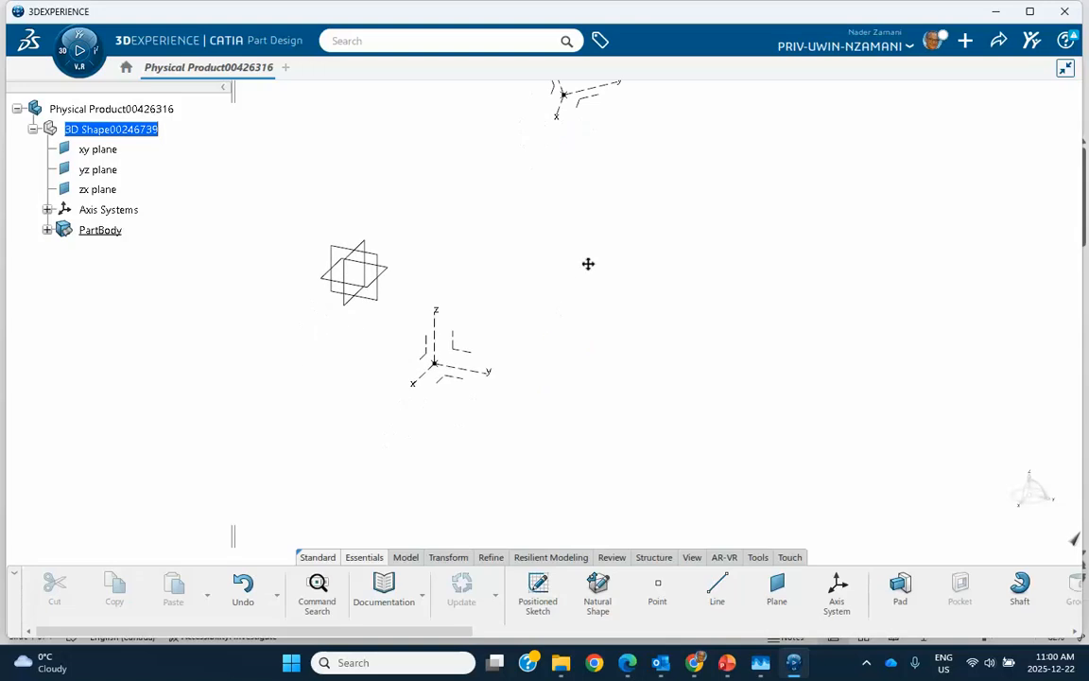
left_click(445, 366)
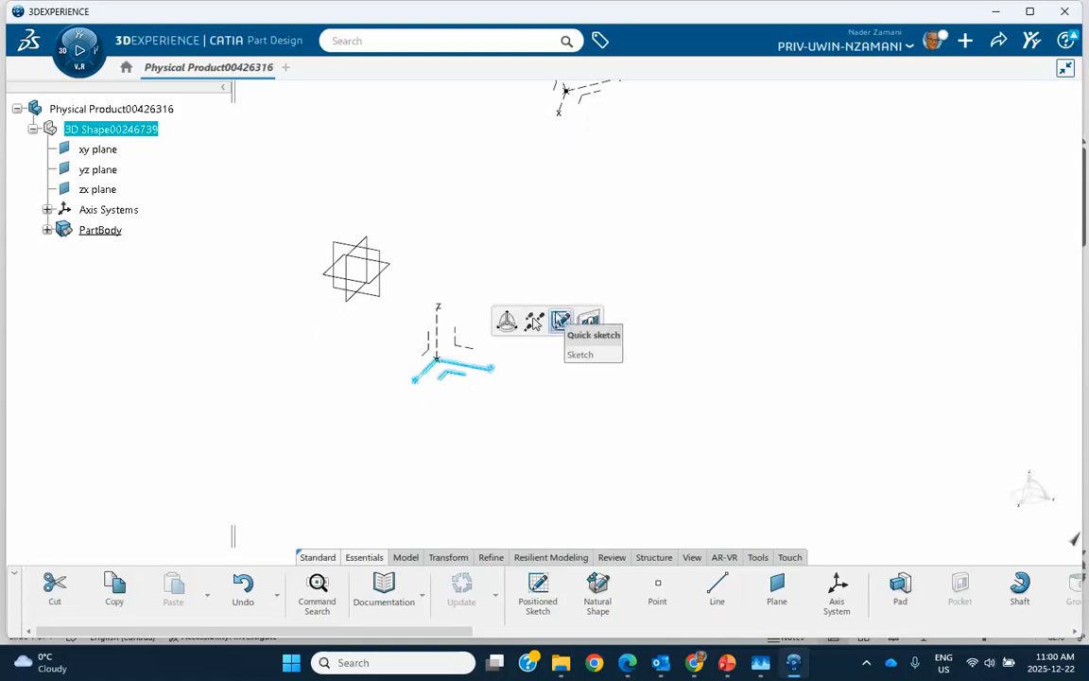
left_click(559, 322)
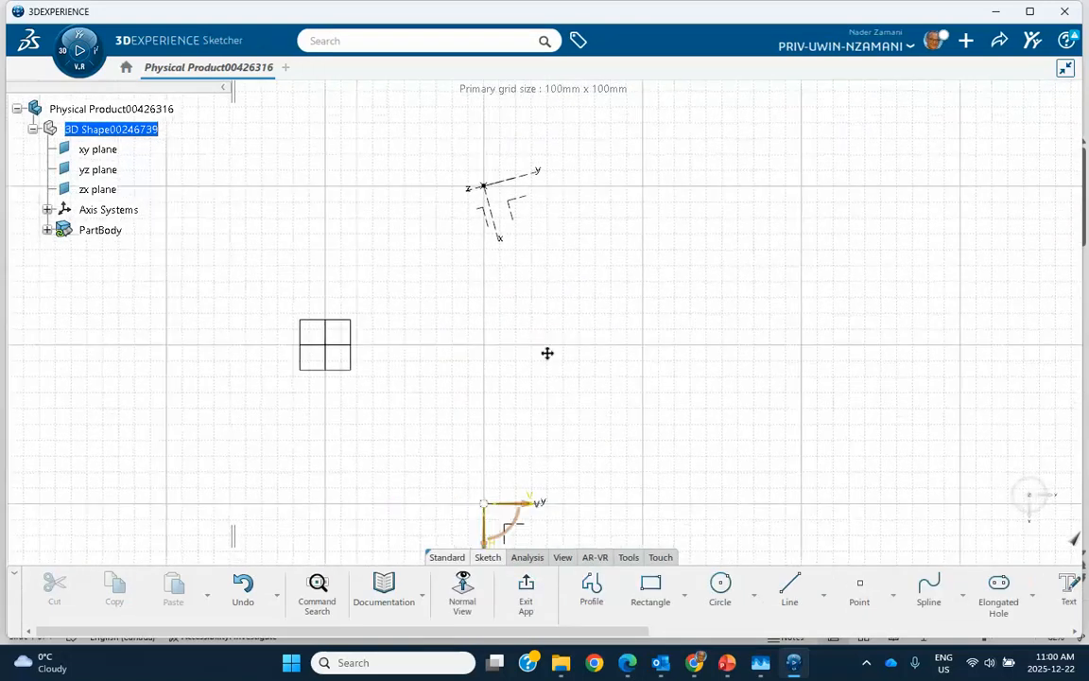
left_click(719, 586)
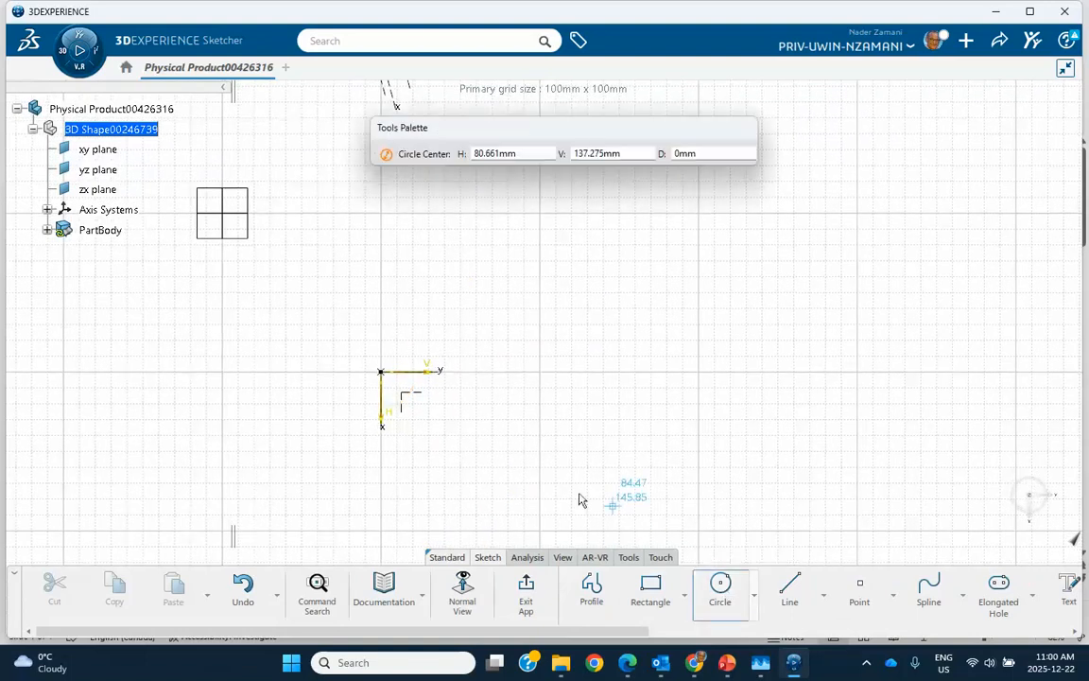
left_click(455, 424)
left_click(477, 448)
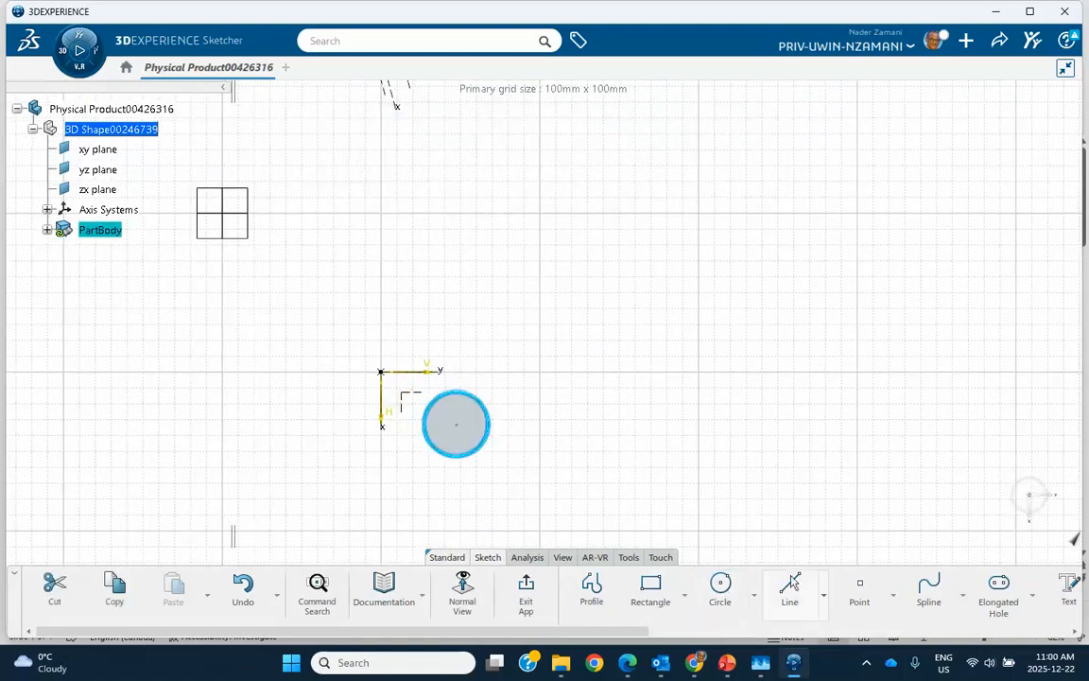
left_click(526, 591)
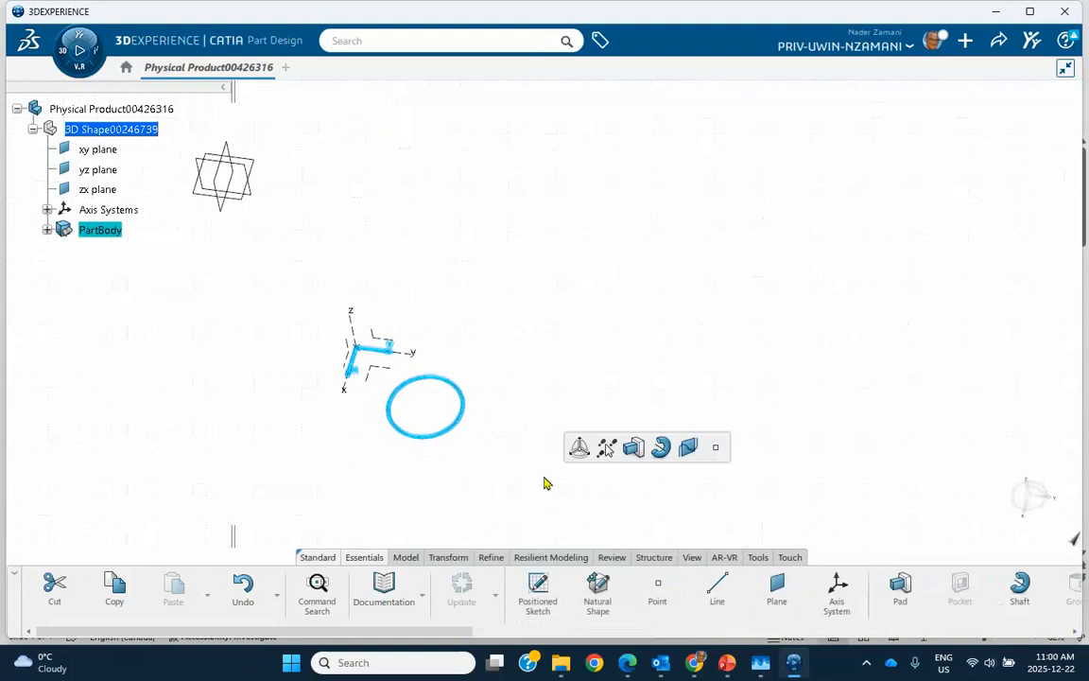
Pad the circle sketch into a cylinder beside Axis System.1 using the default pad settings
left_click(633, 448)
left_click(461, 470)
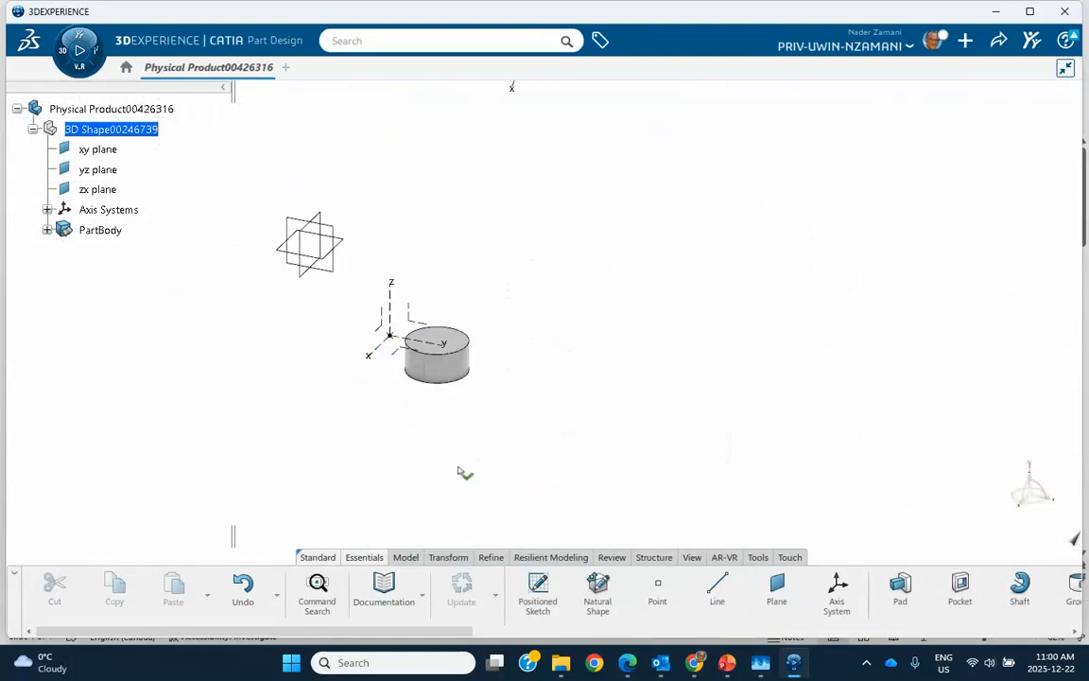
middle_click_drag(466, 460, 458, 480)
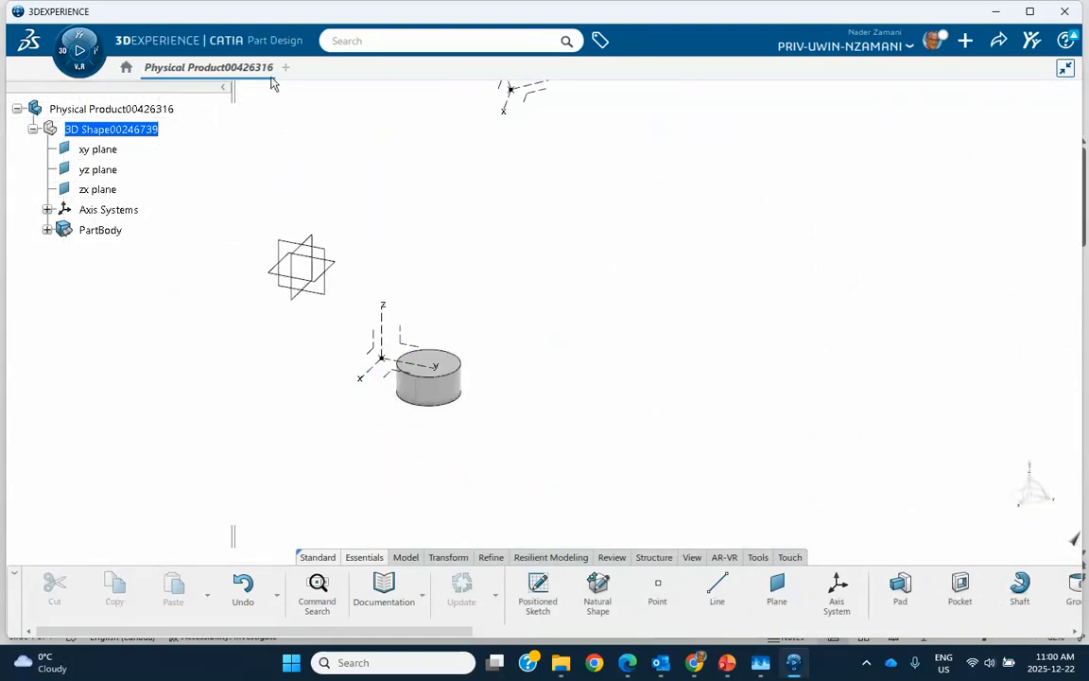
middle_click_drag(272, 84, 319, 246)
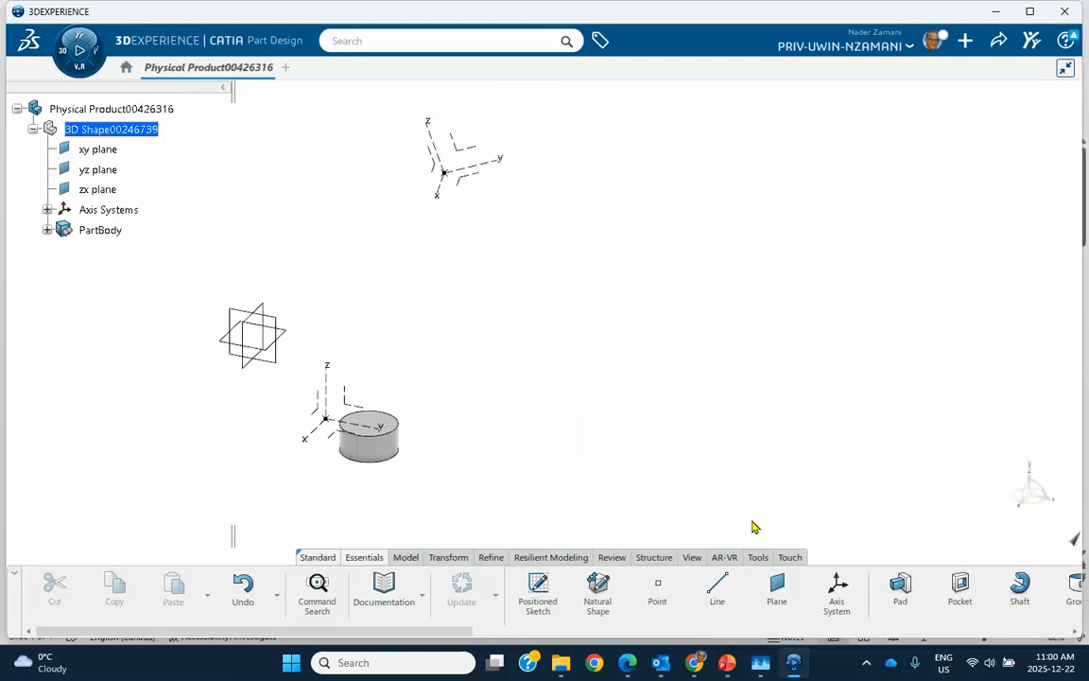
middle_click_drag(493, 395, 567, 292)
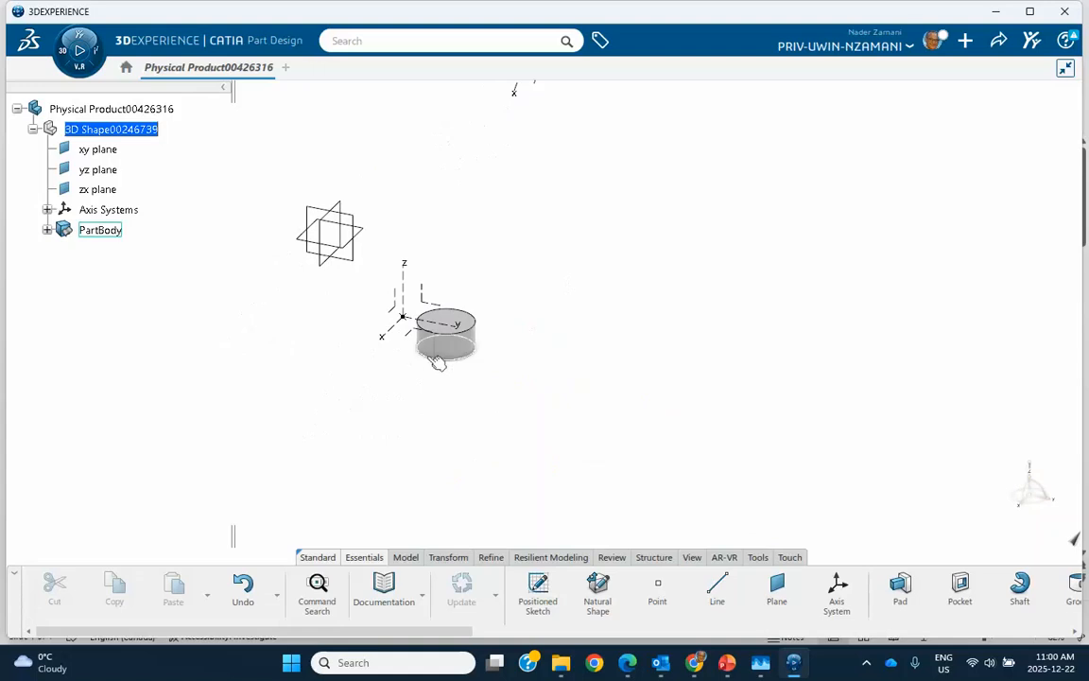
Sketch a rectangle of about 40 mm by 54 mm on Axis System.1's xy plane, cornered near H 47 mm, V 97 mm, and exit the sketch
left_click(397, 331)
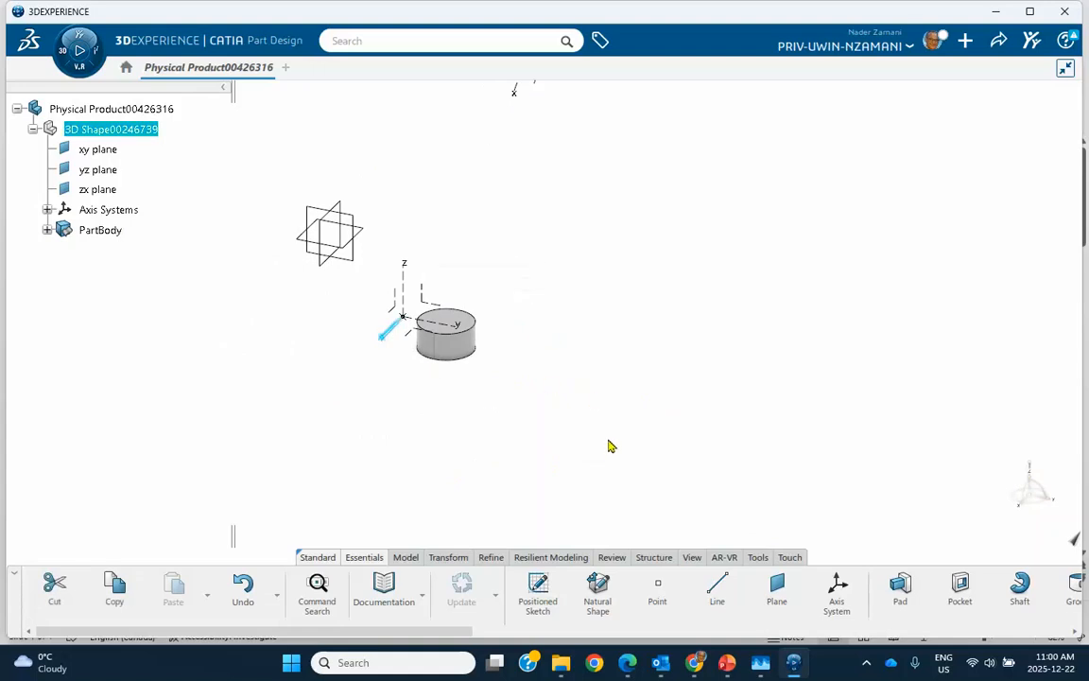
left_click(413, 365)
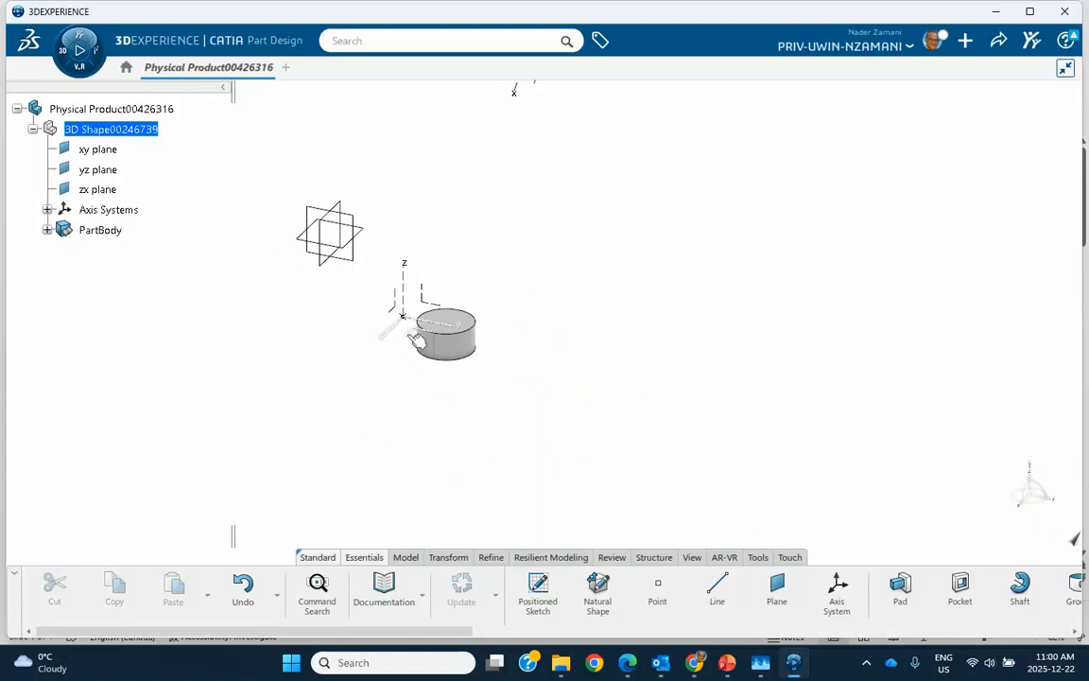
left_click(393, 323)
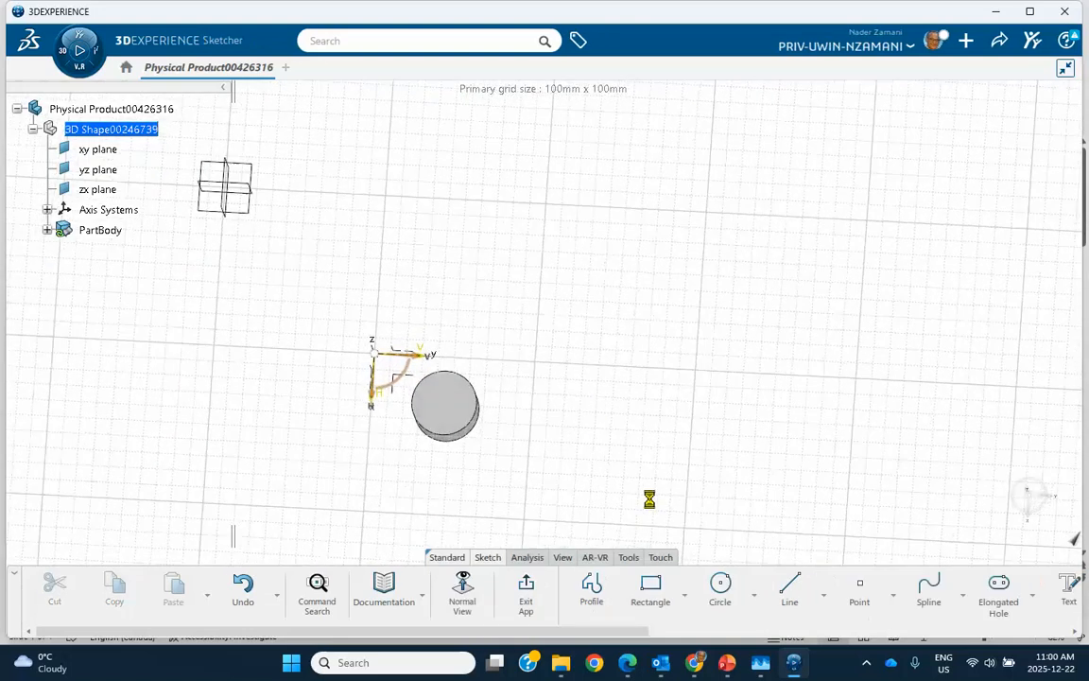
left_click(650, 587)
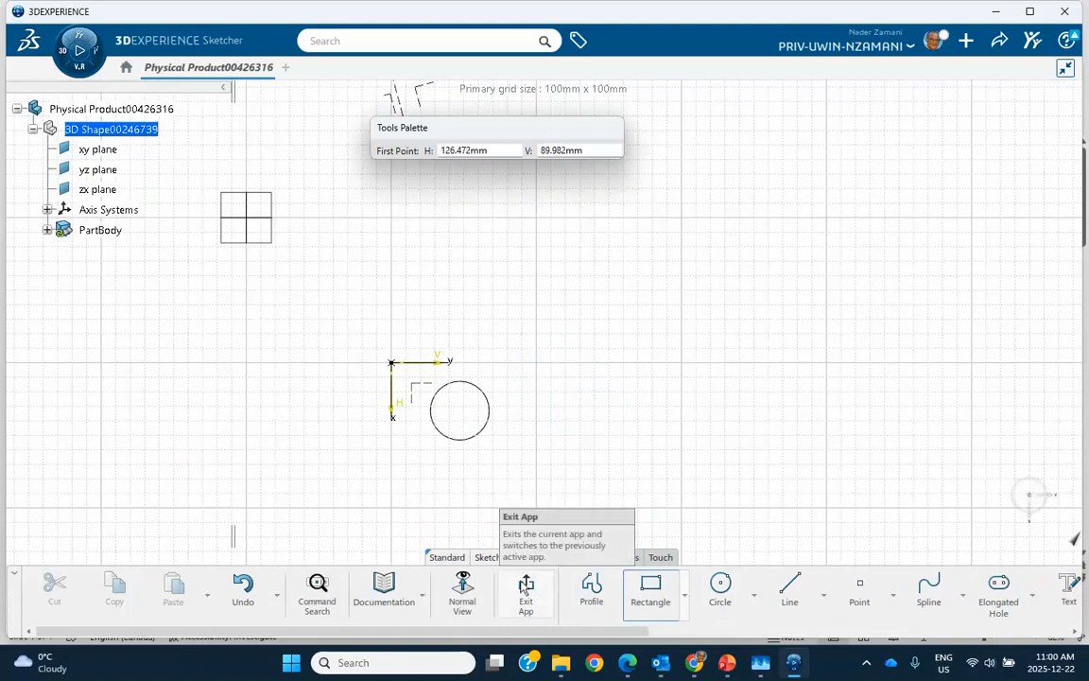
left_click(532, 431)
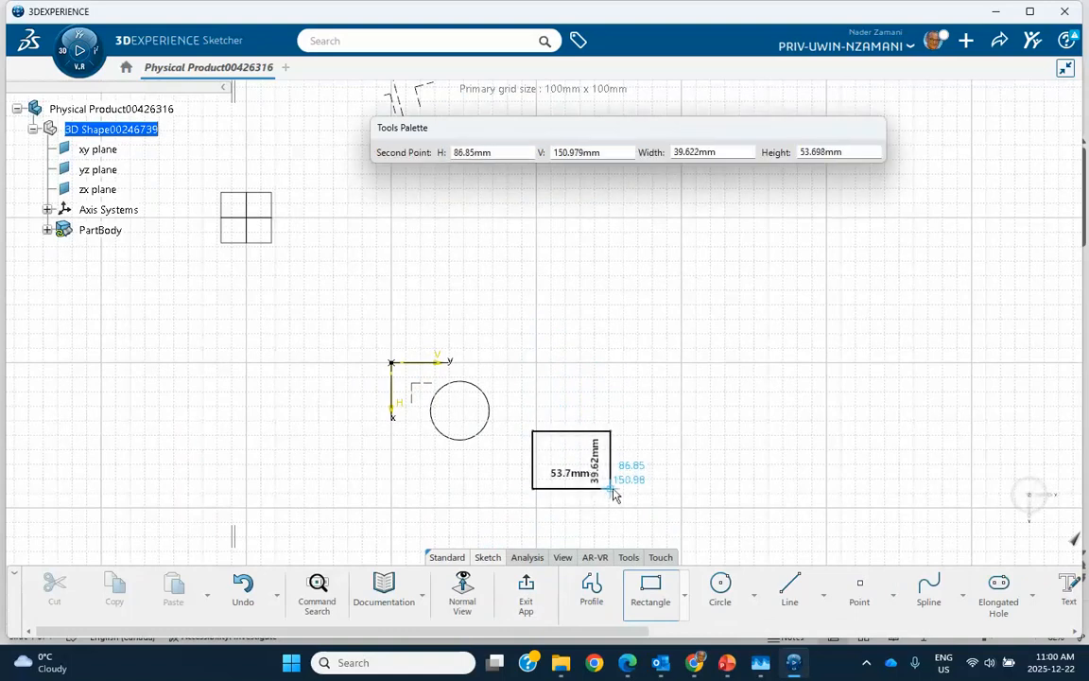
left_click(615, 489)
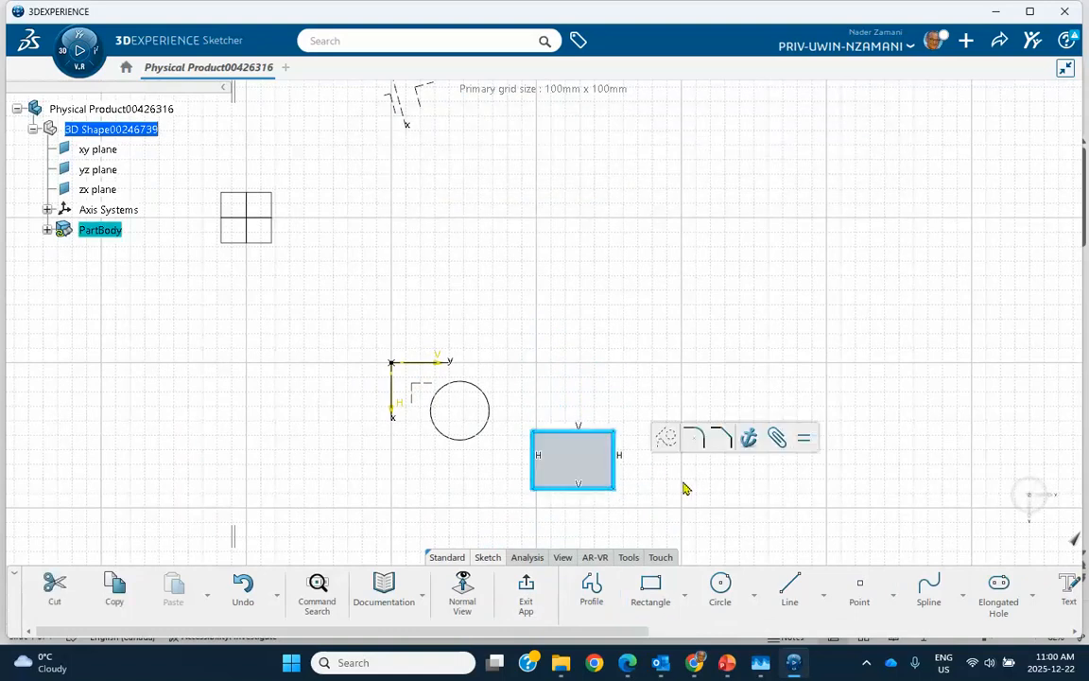
left_click(526, 588)
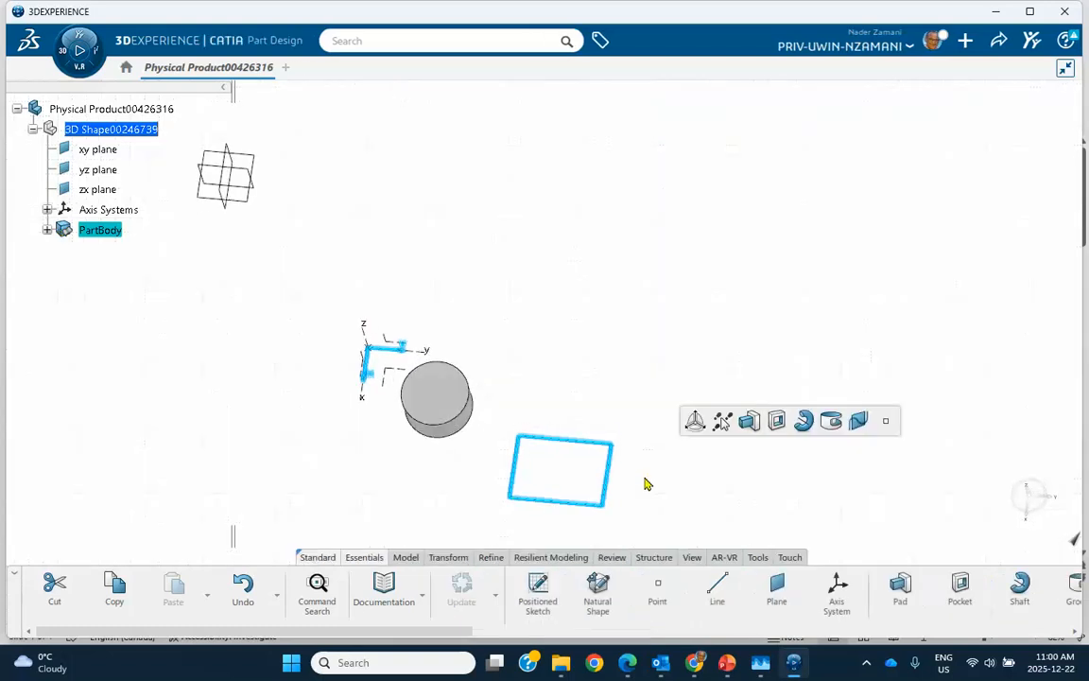
Pad the rectangle sketch into a block beside the cylinder using the default pad settings
left_click(749, 420)
left_click(647, 460)
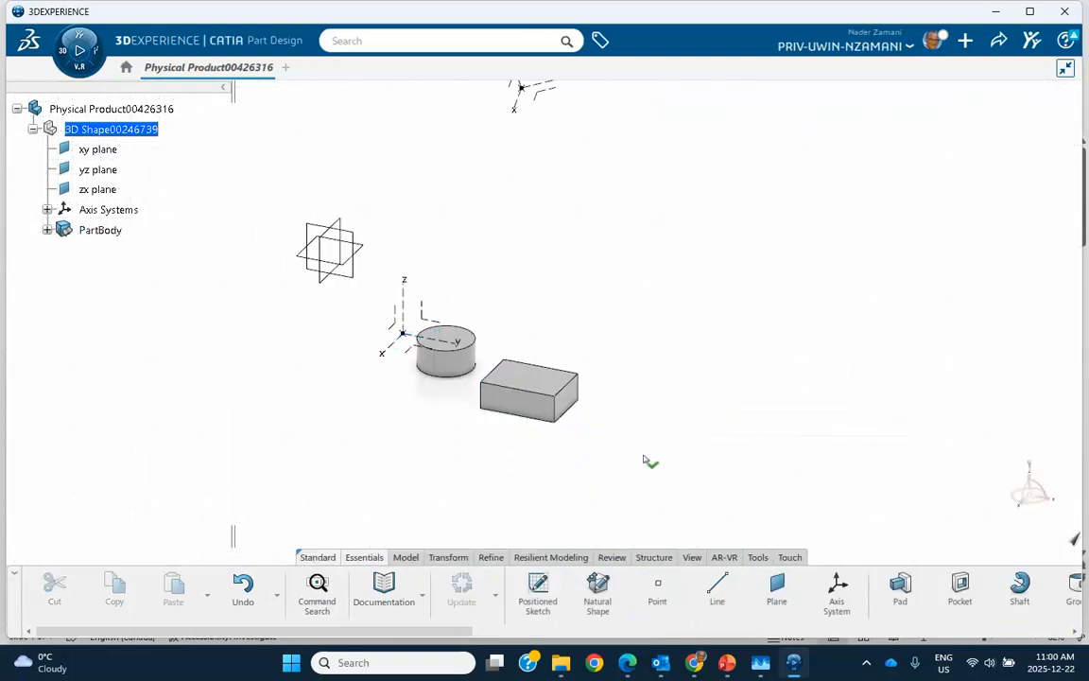
middle_click_drag(668, 383, 632, 430)
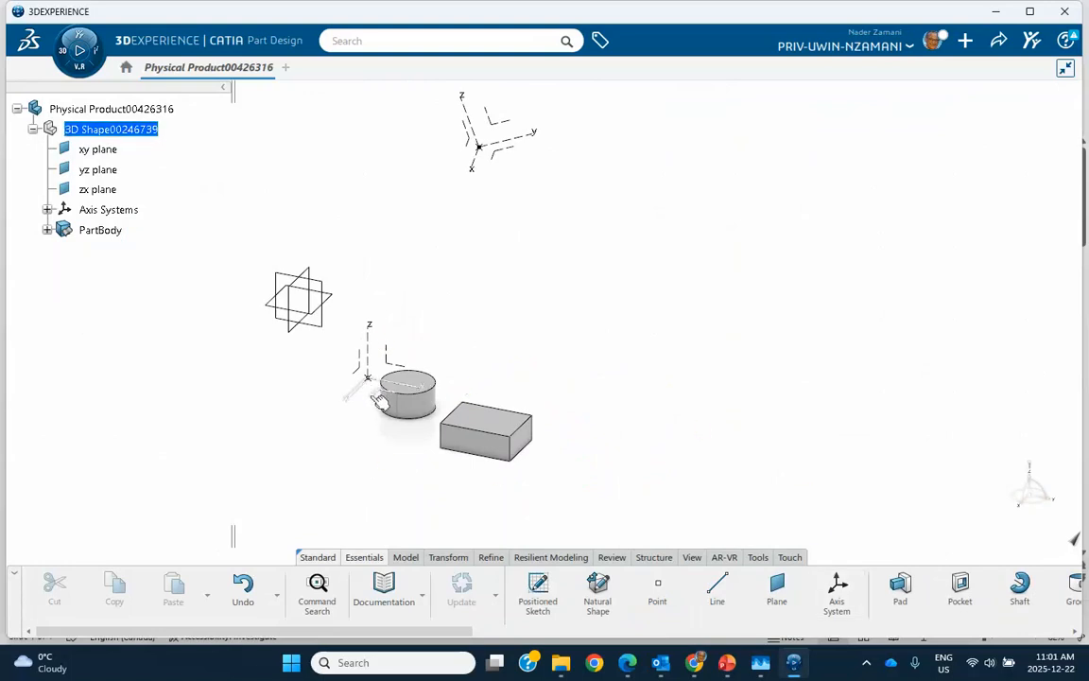
Start the Axis To Axis transformation on the body containing the cylinder and block
left_click(837, 591)
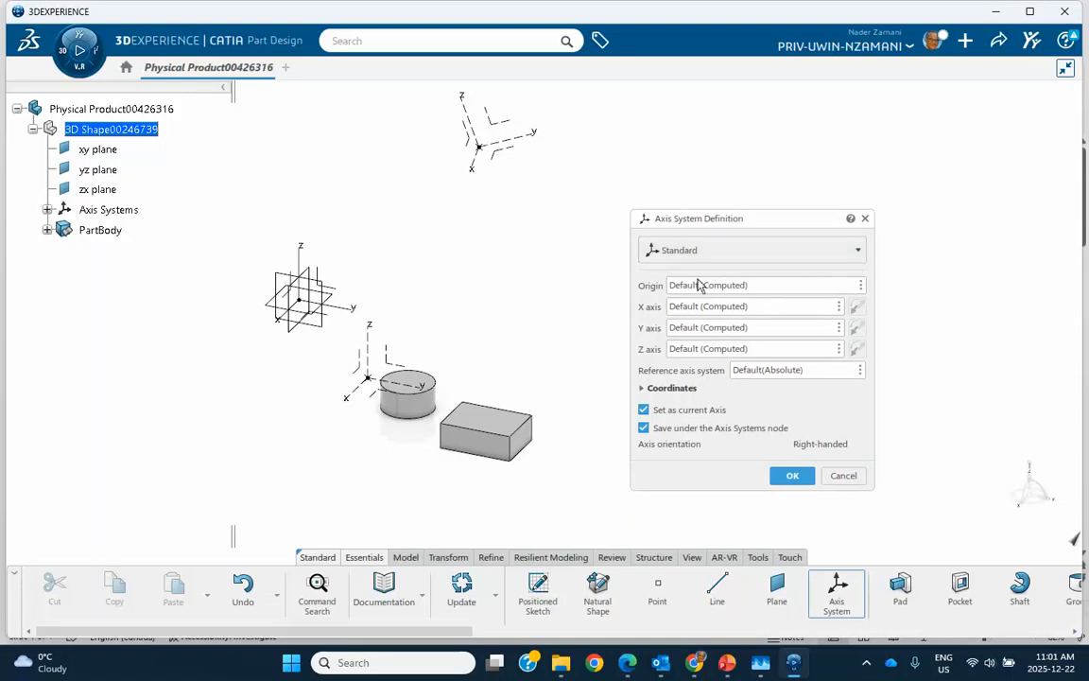
left_click(864, 218)
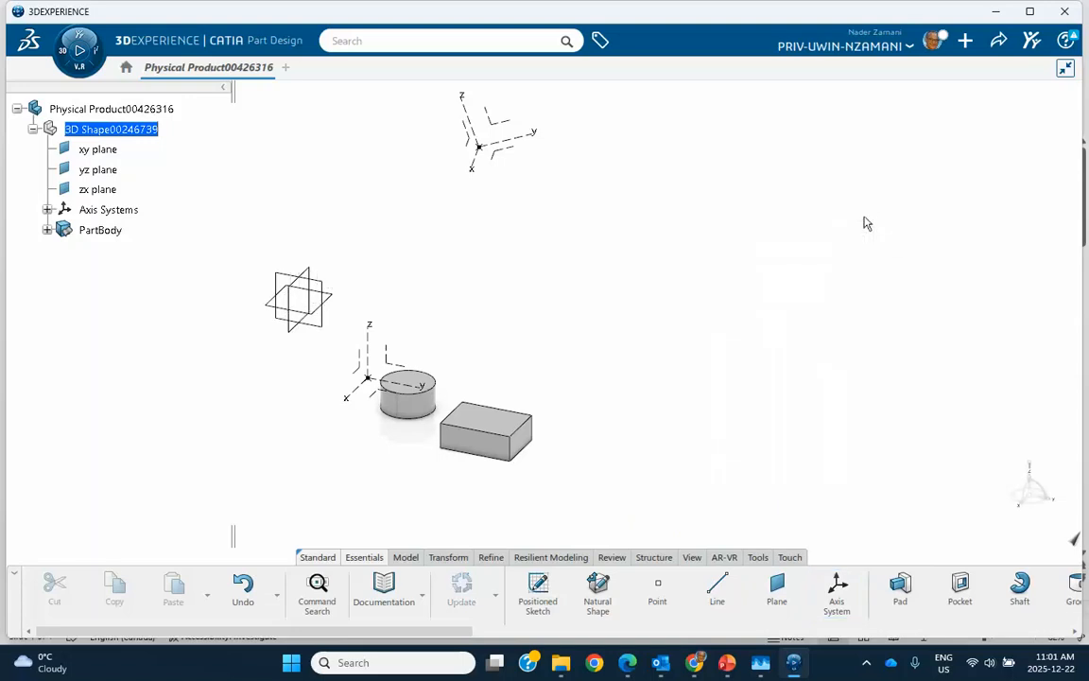
left_click(448, 557)
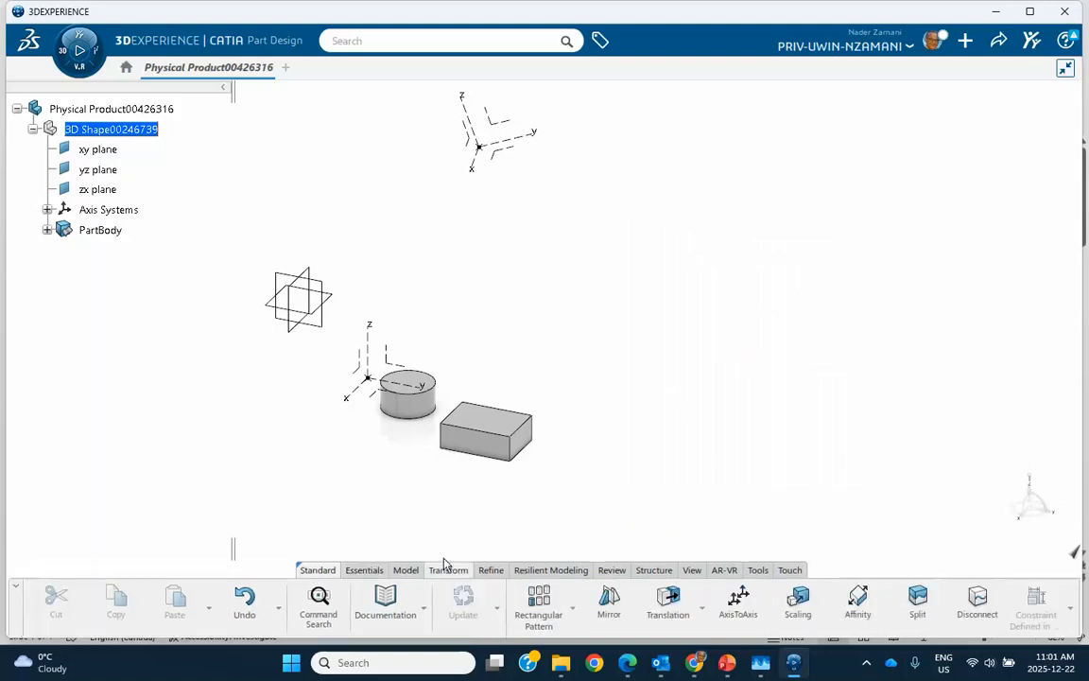
left_click(736, 601)
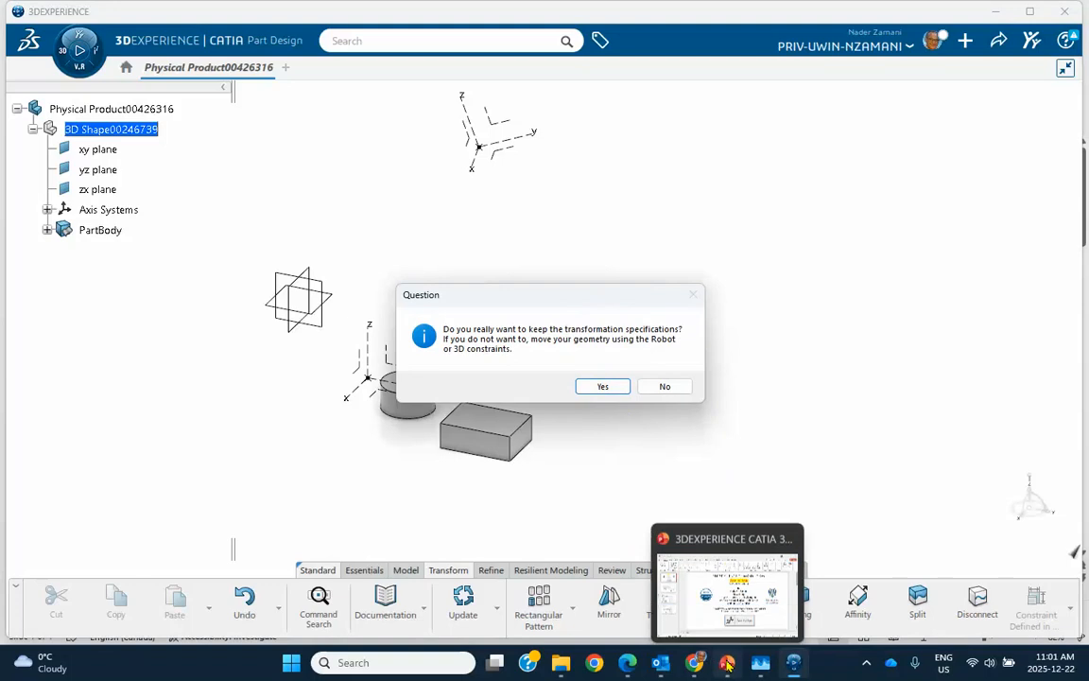
Switch to PowerPoint, examine slide 4 on using Axis To Axis in Part Design, and return to CATIA
left_click(652, 596)
left_click(95, 416)
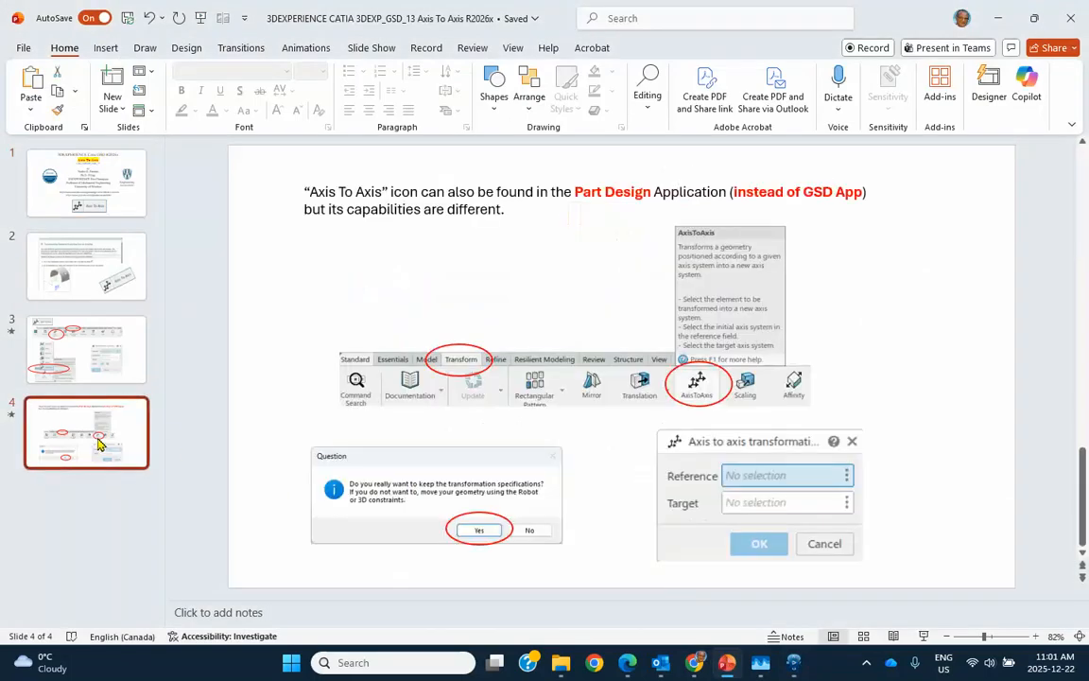
left_click(996, 19)
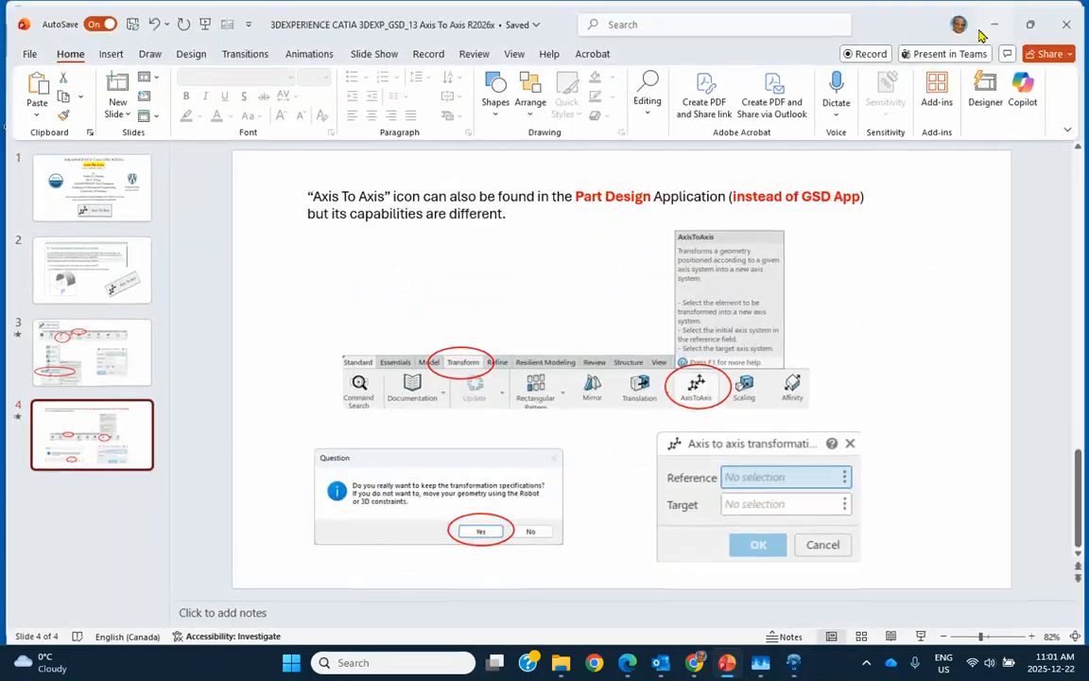
Keep the transformation specifications and transform the body from reference Axis System.1 to the tilted Axis System.2 as target
left_click(604, 386)
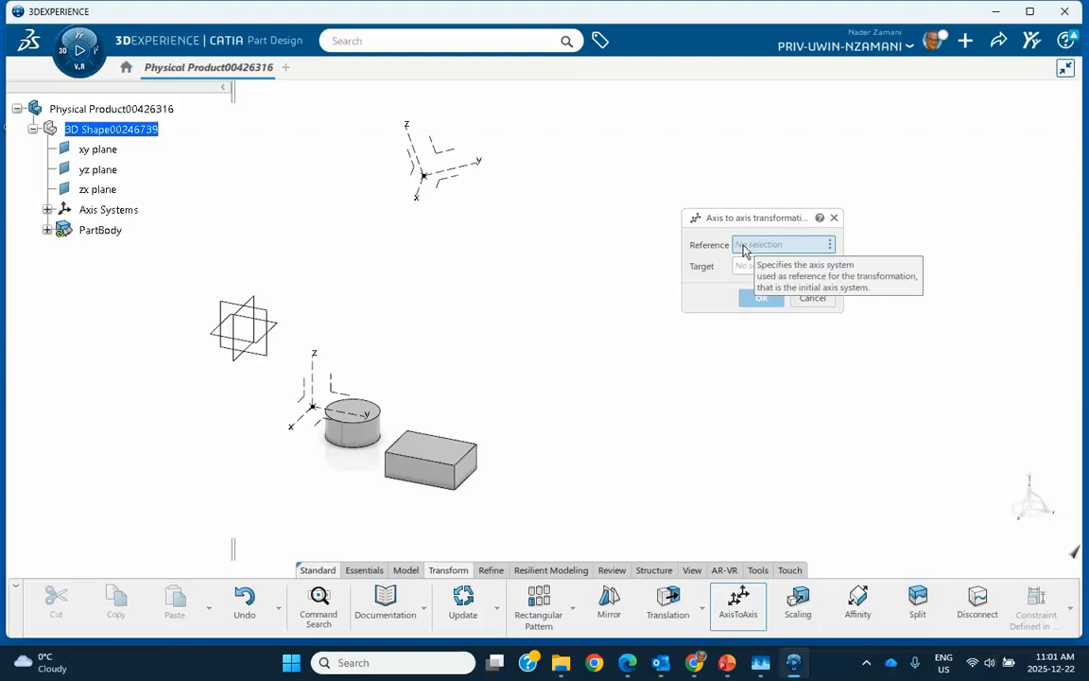
left_click(318, 387)
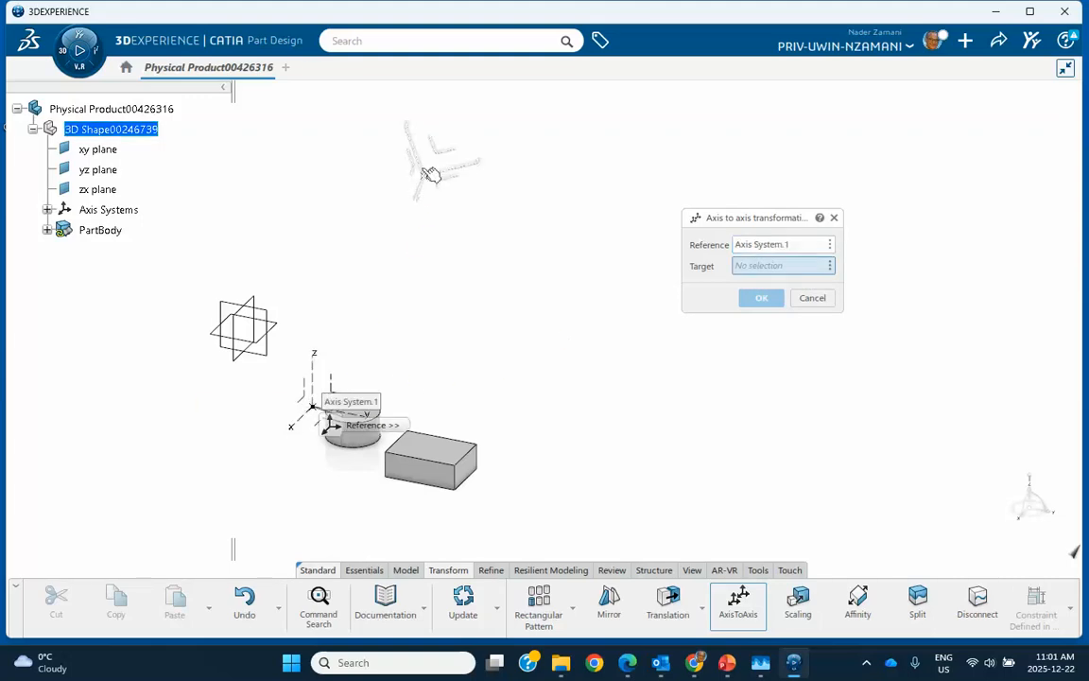
left_click(430, 173)
left_click(760, 298)
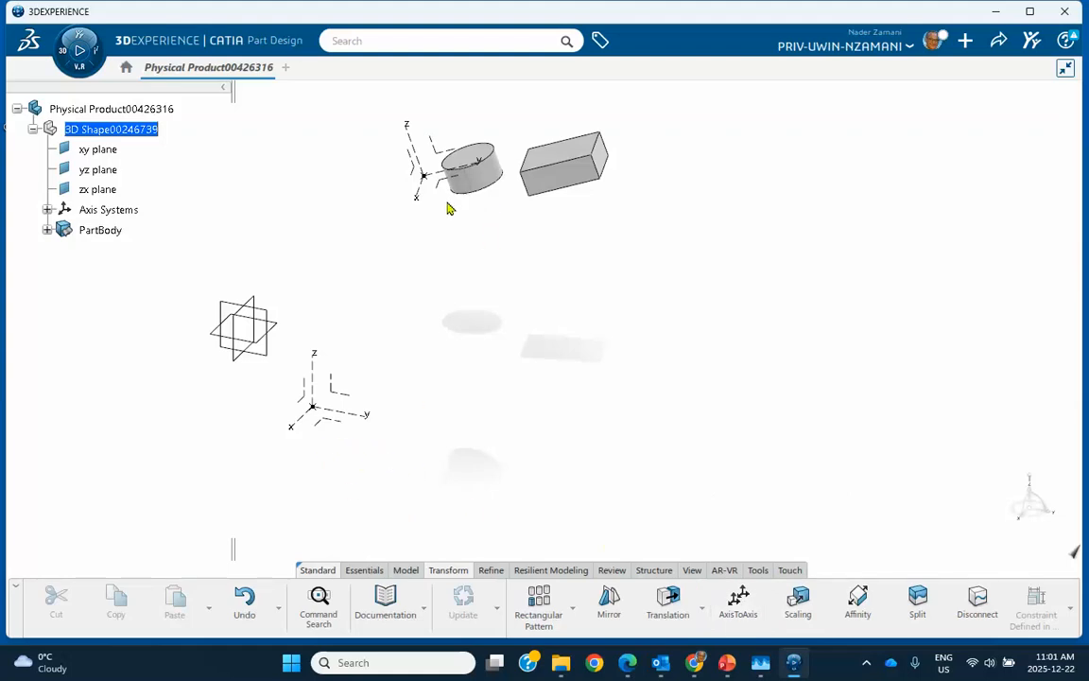
Delete the axis to axis transformation from PartBody, leaving its exclusive parents out of the deletion
left_click(46, 230)
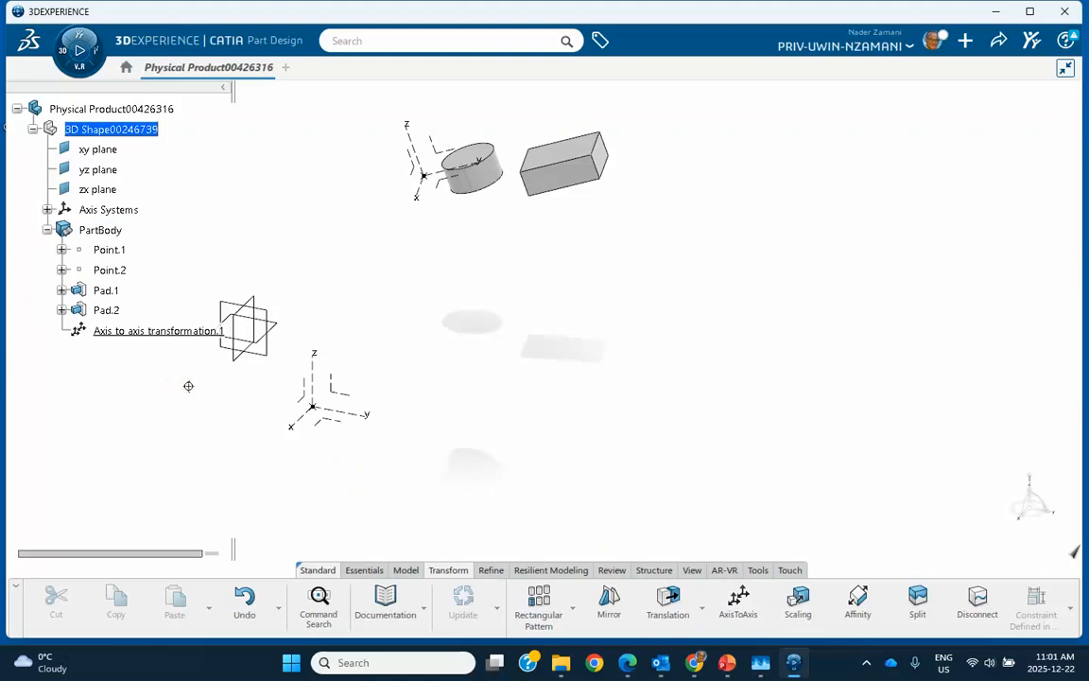
middle_click_drag(188, 386, 311, 387)
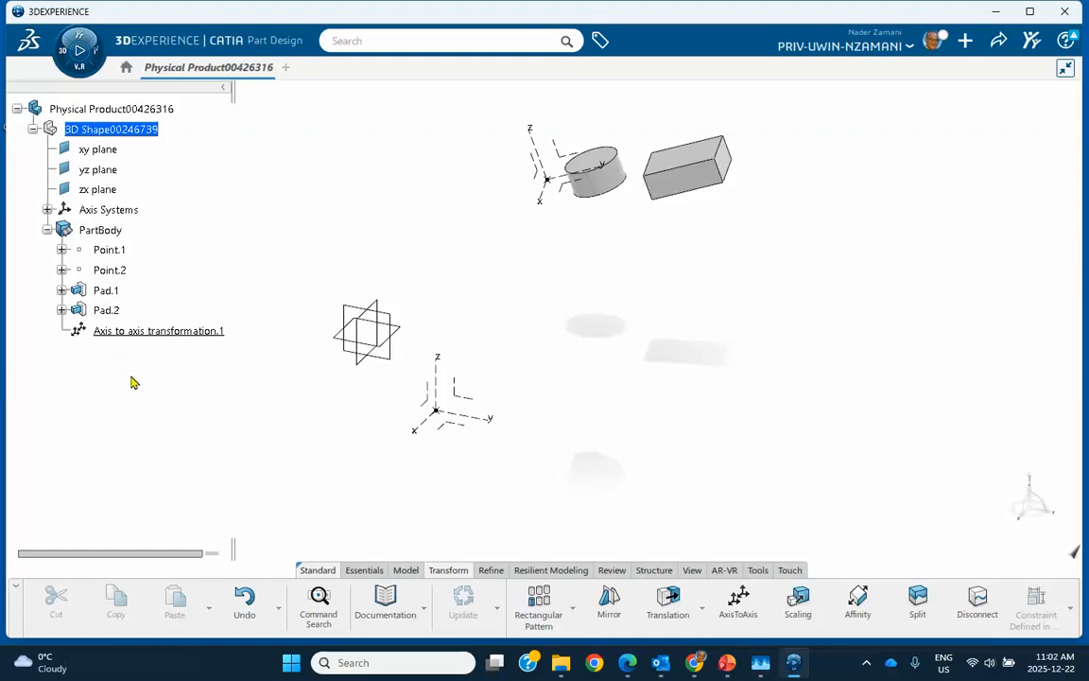
right_click(688, 187)
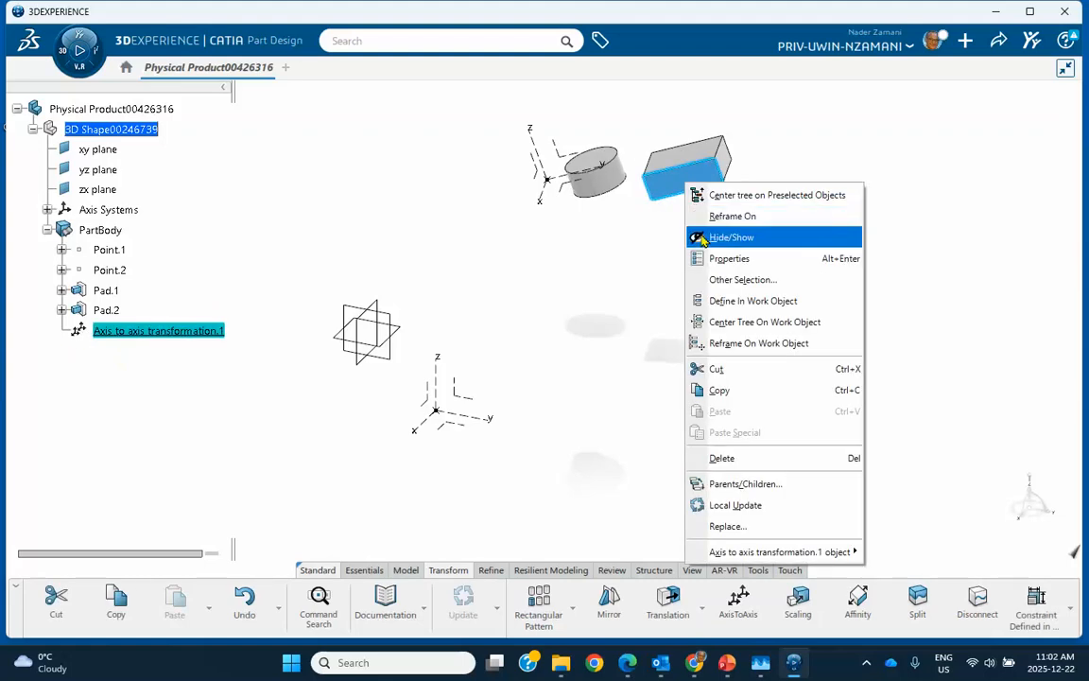
left_click(746, 458)
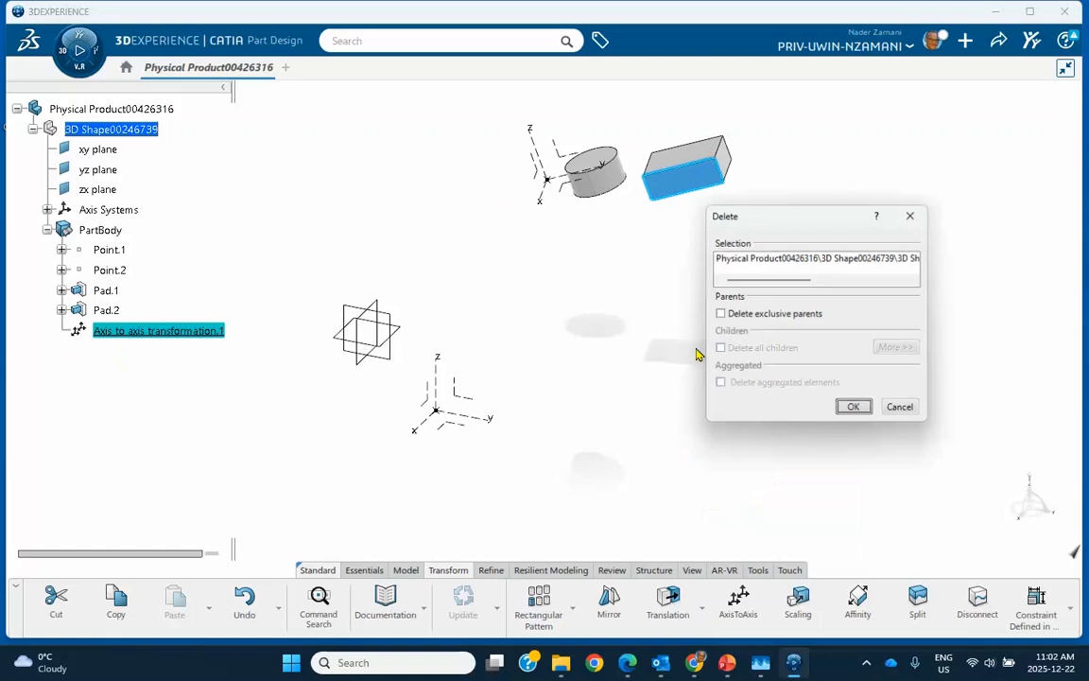
left_click(840, 407)
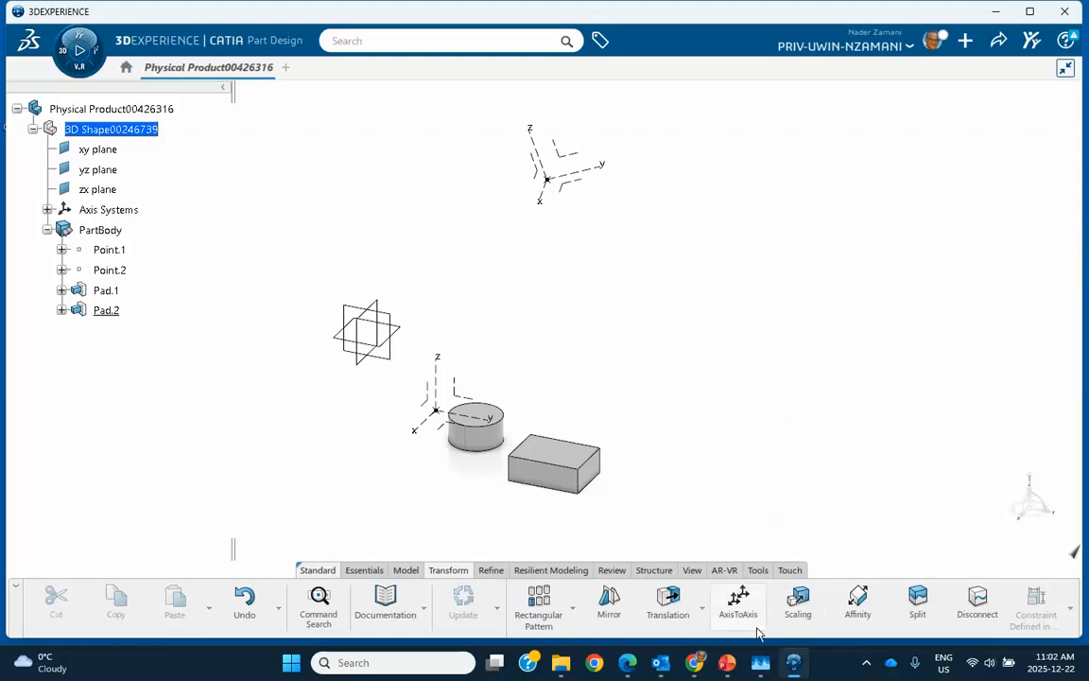
left_click(867, 665)
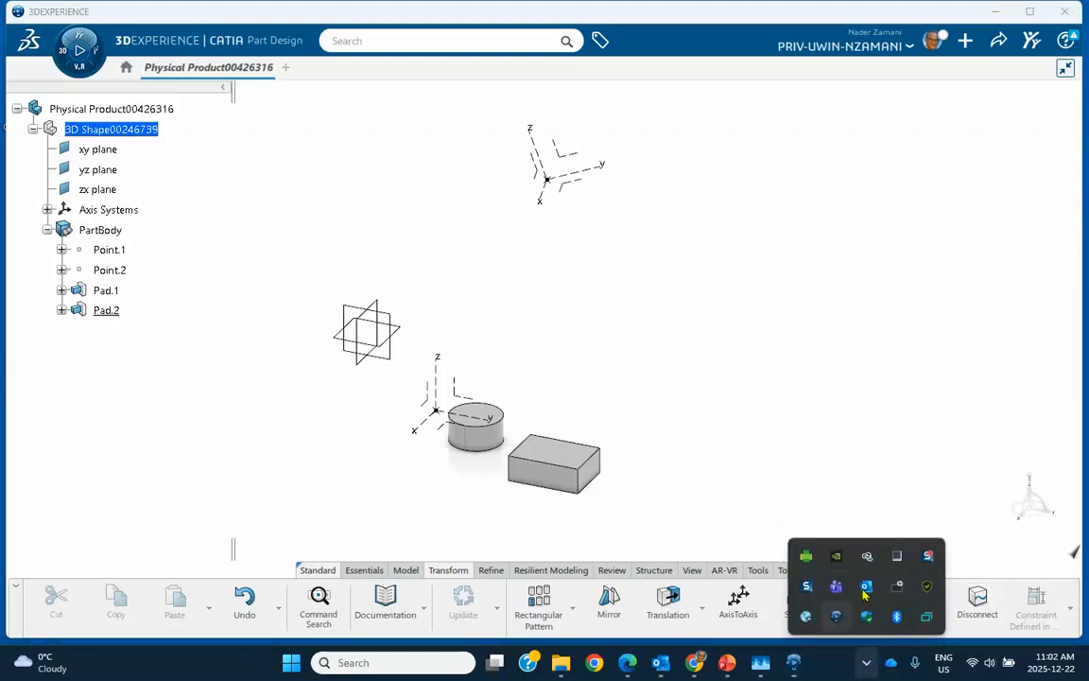